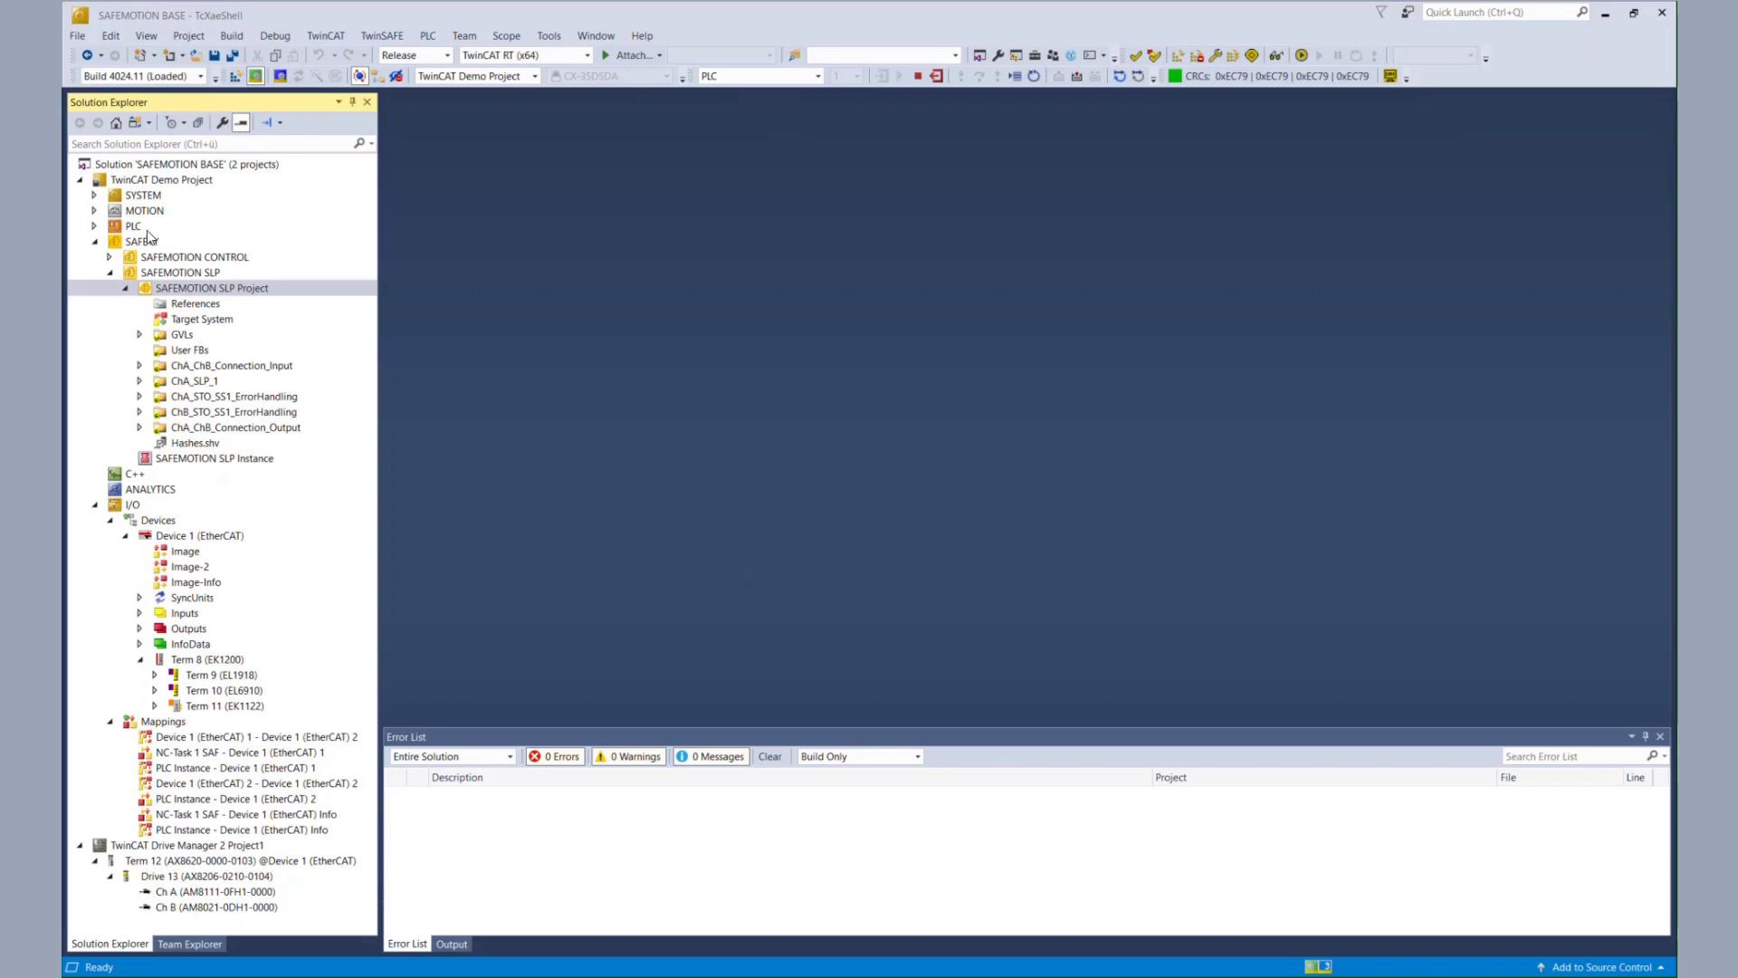
- Expand PLC > PLC Project and open the BackupRestoreST program
{"action": "left_click", "coordinate": [96, 226]}
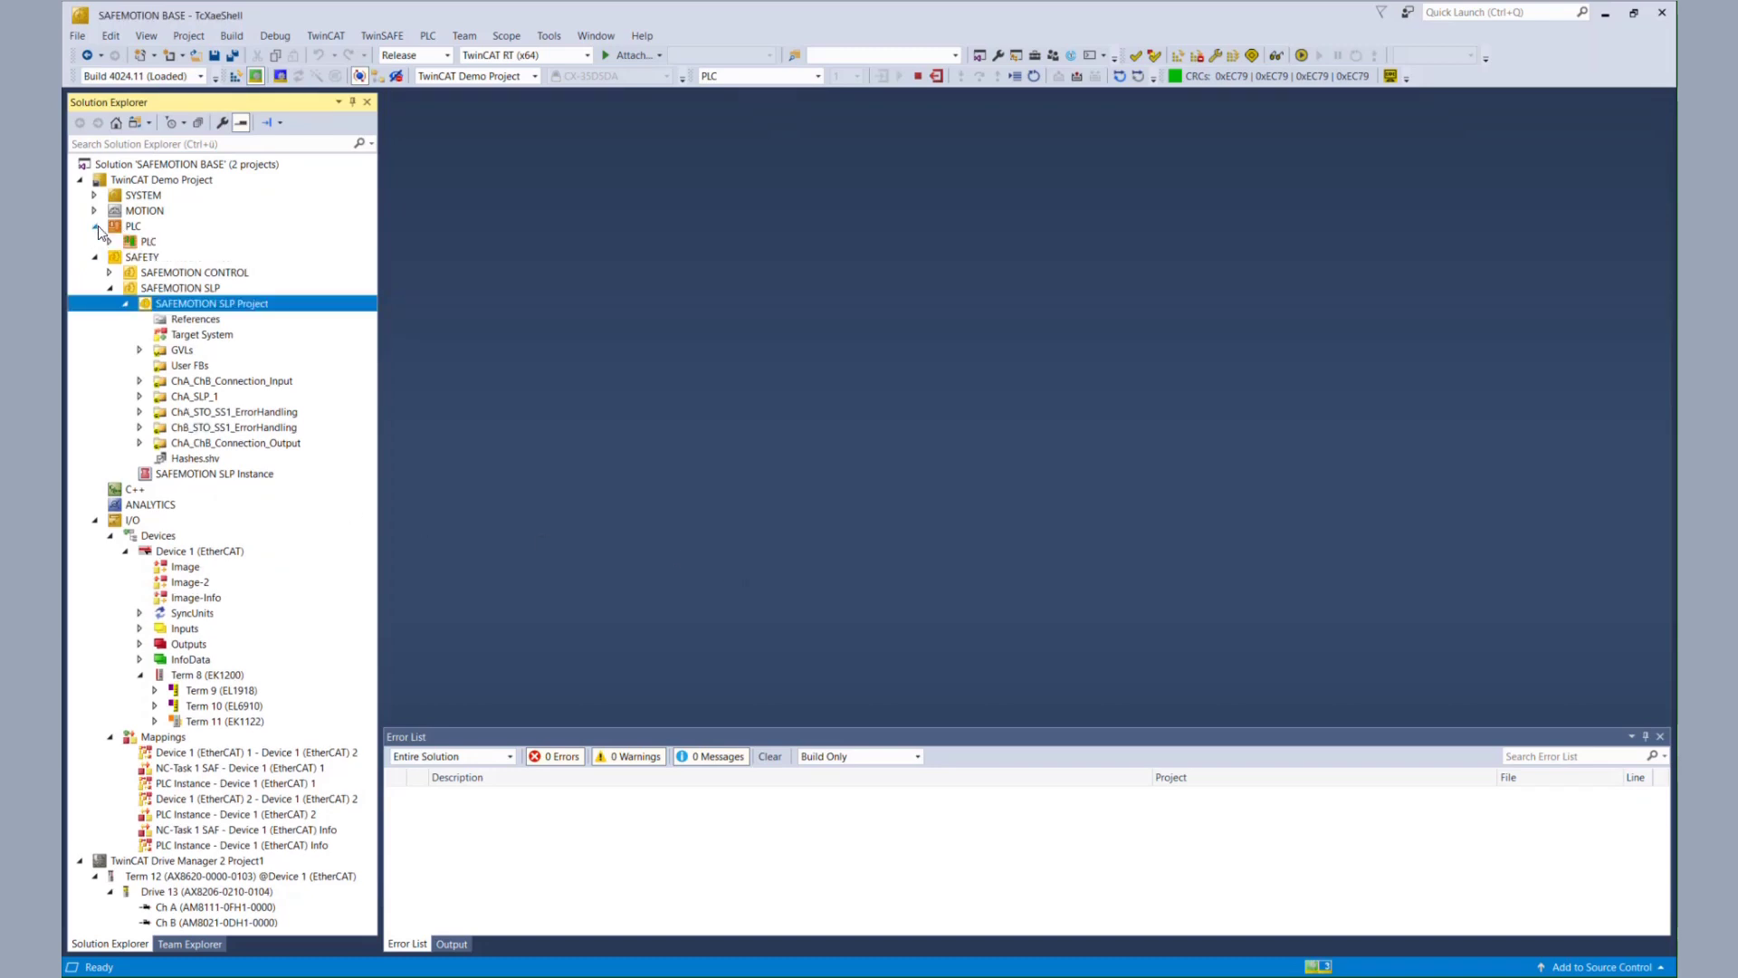
{"action": "left_click", "coordinate": [111, 241]}
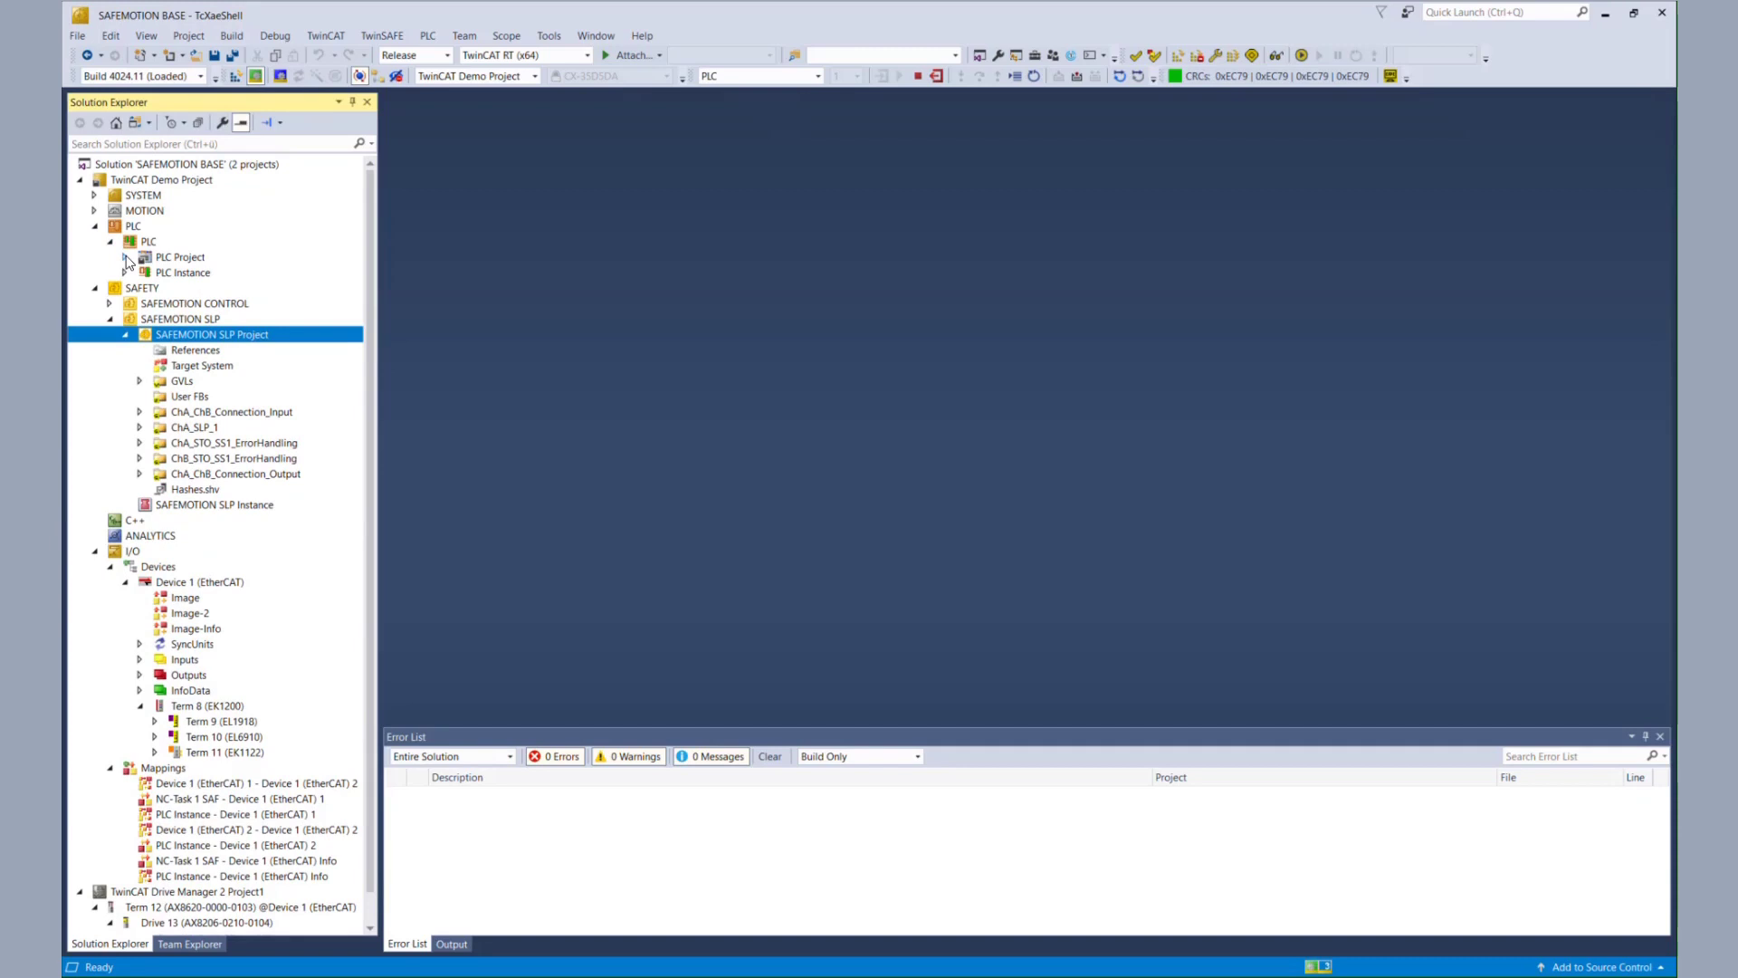
{"action": "left_click", "coordinate": [126, 258]}
{"action": "left_click", "coordinate": [215, 352]}
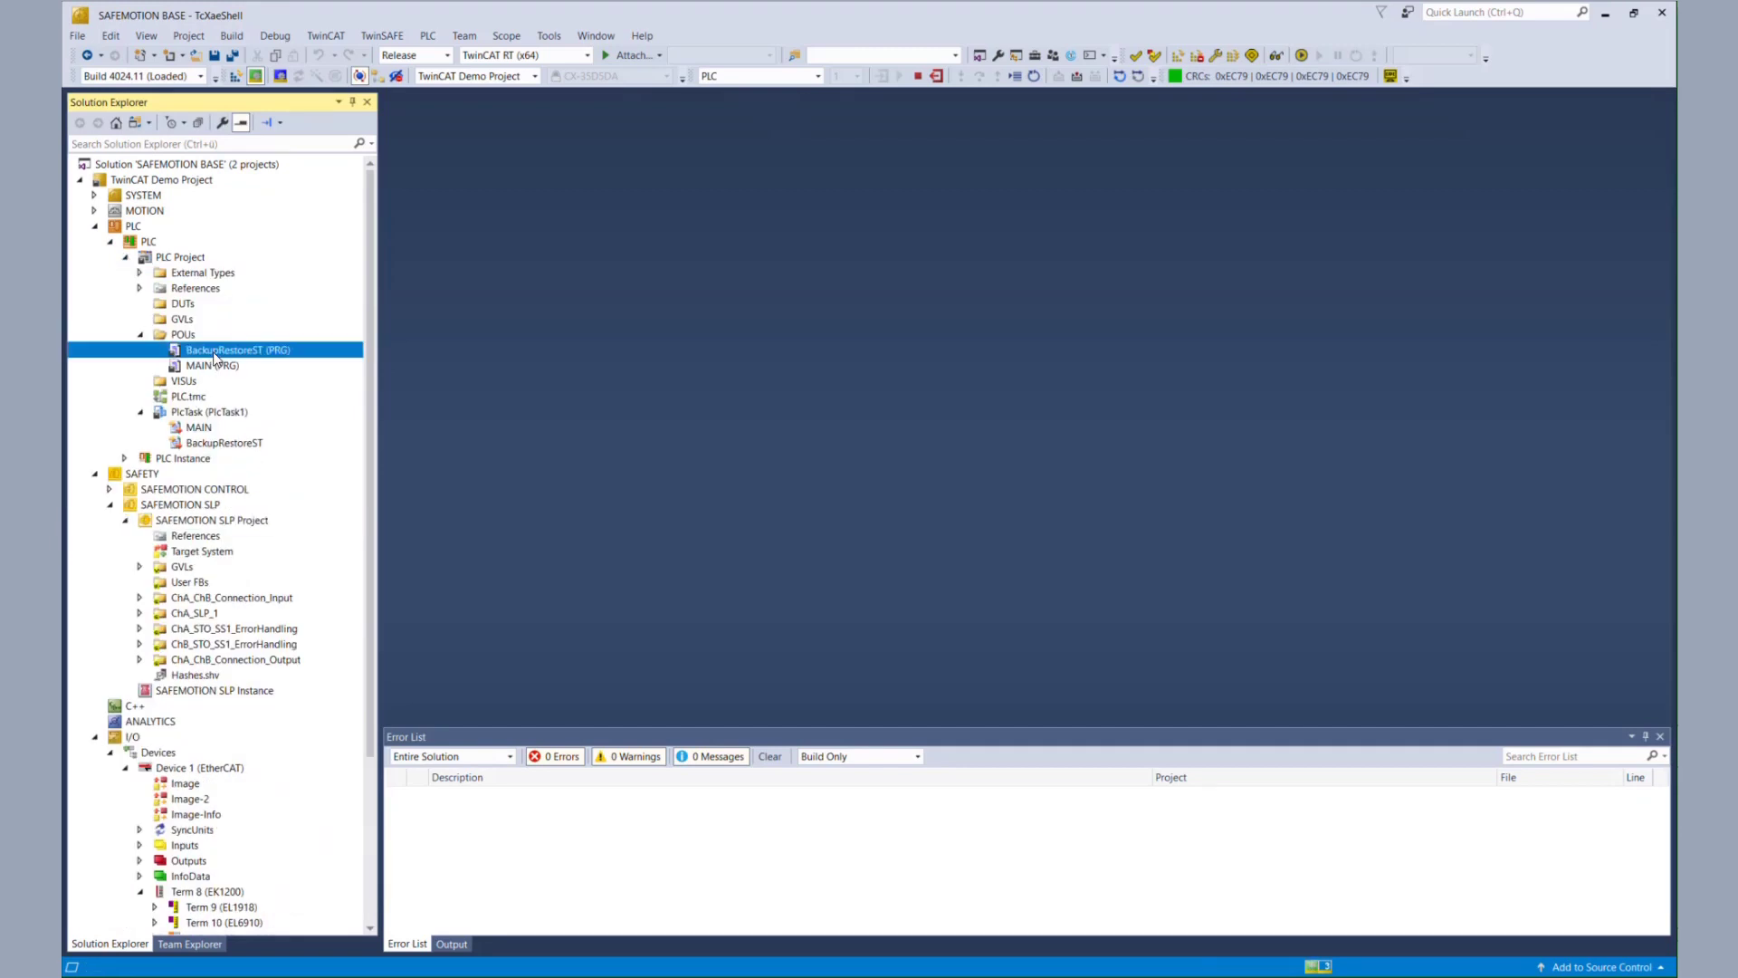
{"action": "double_click", "coordinate": [214, 353]}
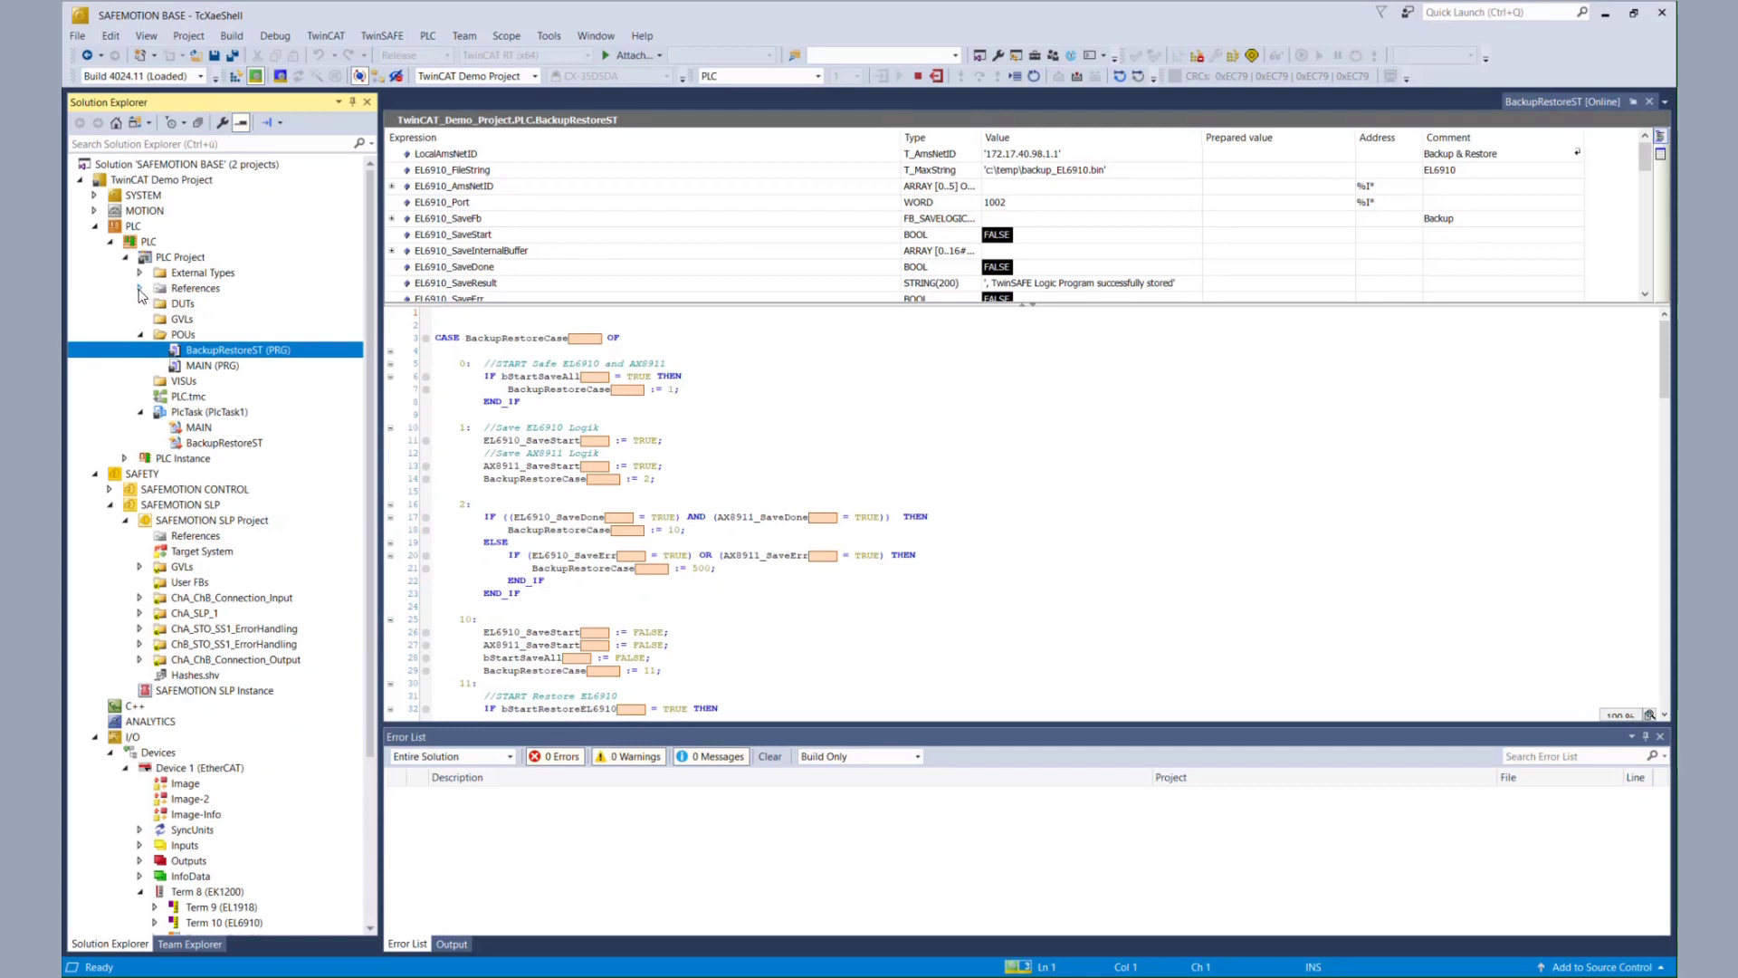
- Check the TC3_EL6910_Backup_Restore reference's properties (version 3.3.0.2), then close Properties and BackupRestoreST
{"action": "left_click", "coordinate": [140, 288]}
{"action": "left_click", "coordinate": [230, 354]}
{"action": "right_click", "coordinate": [230, 356]}
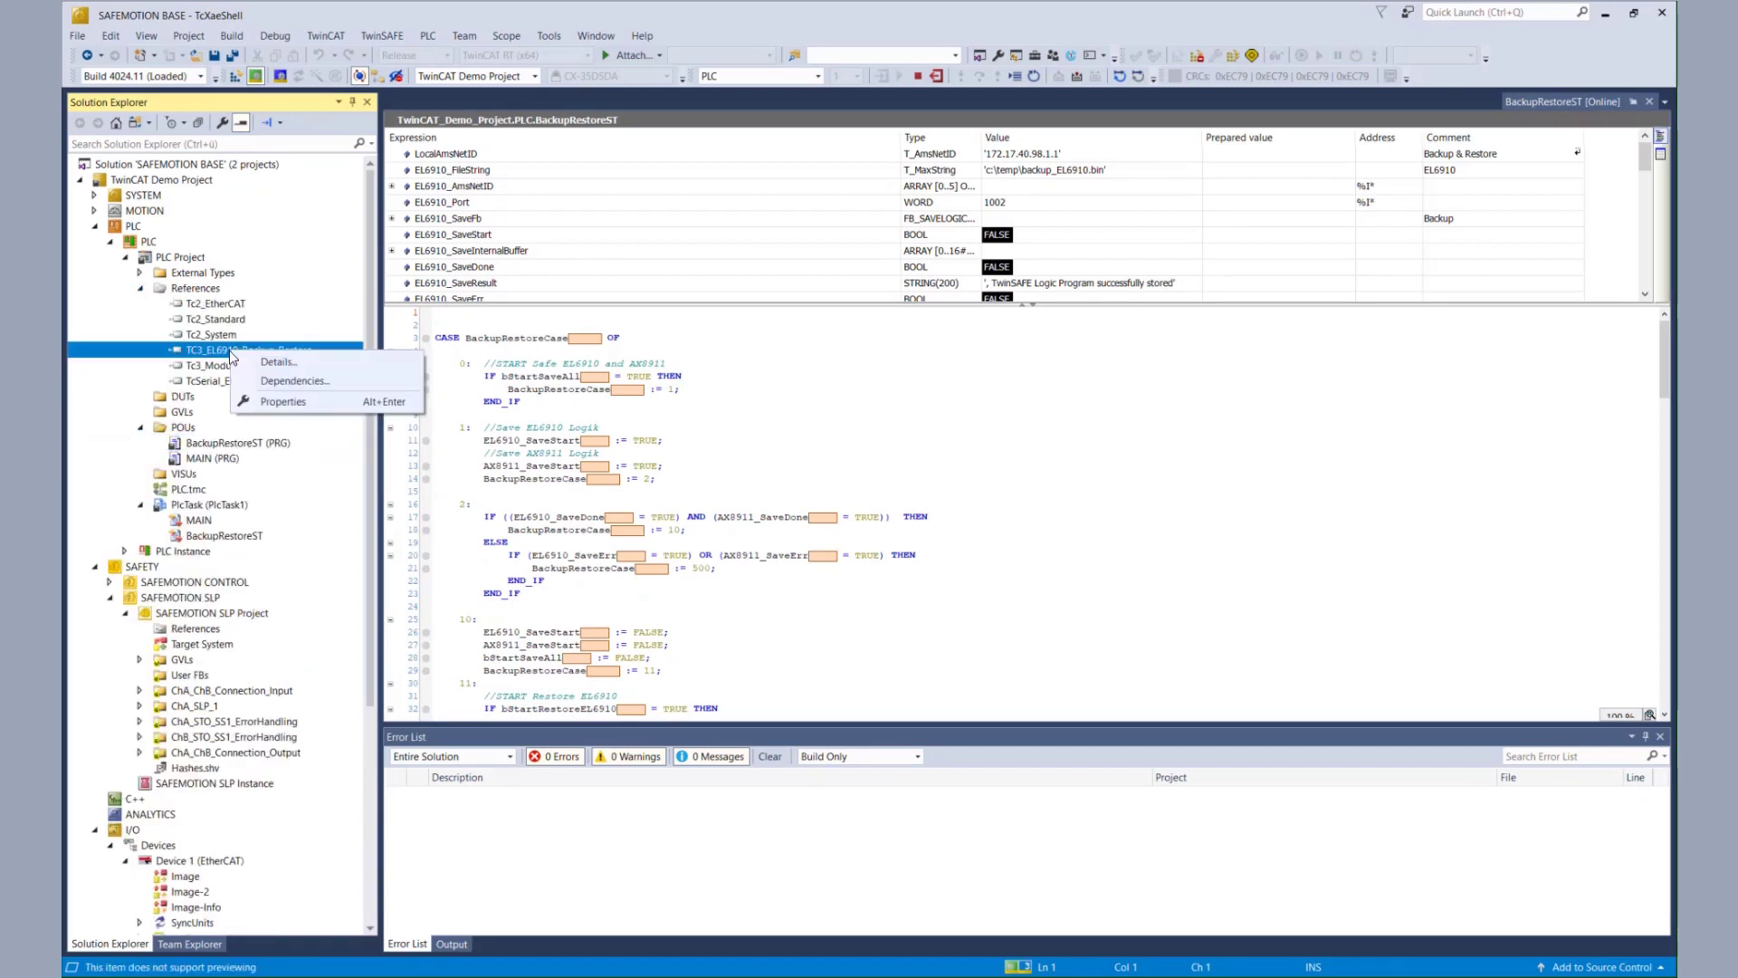
{"action": "left_click", "coordinate": [286, 402]}
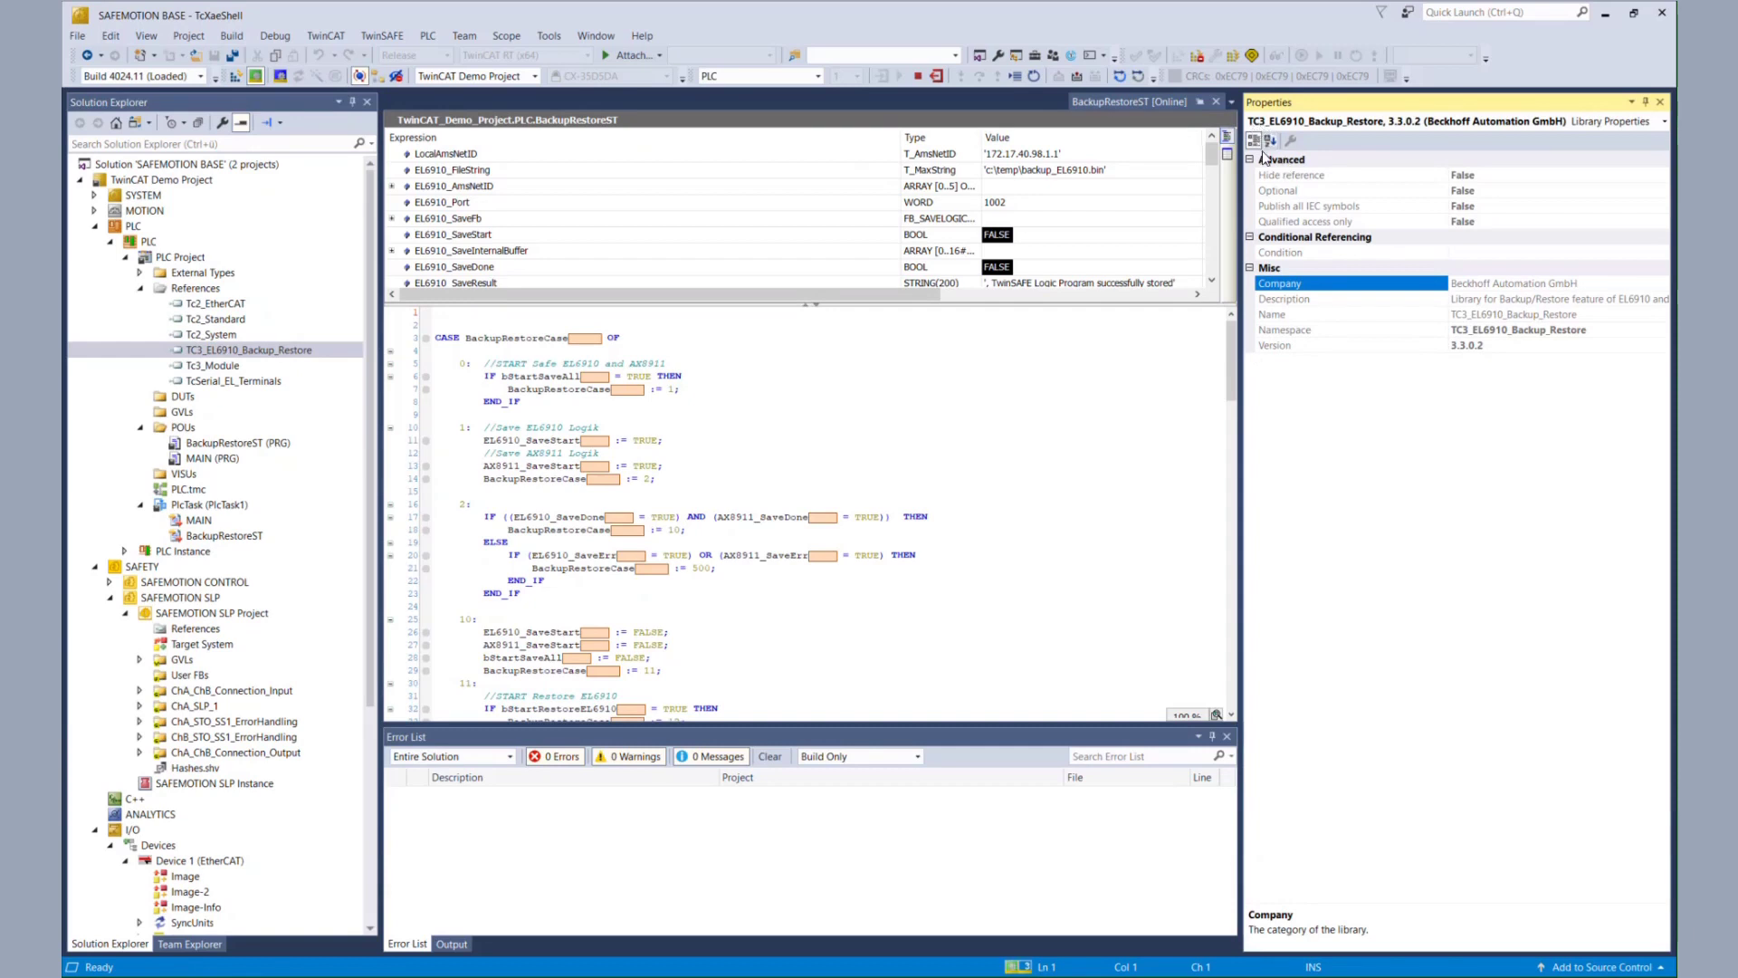
{"action": "left_click", "coordinate": [1487, 346]}
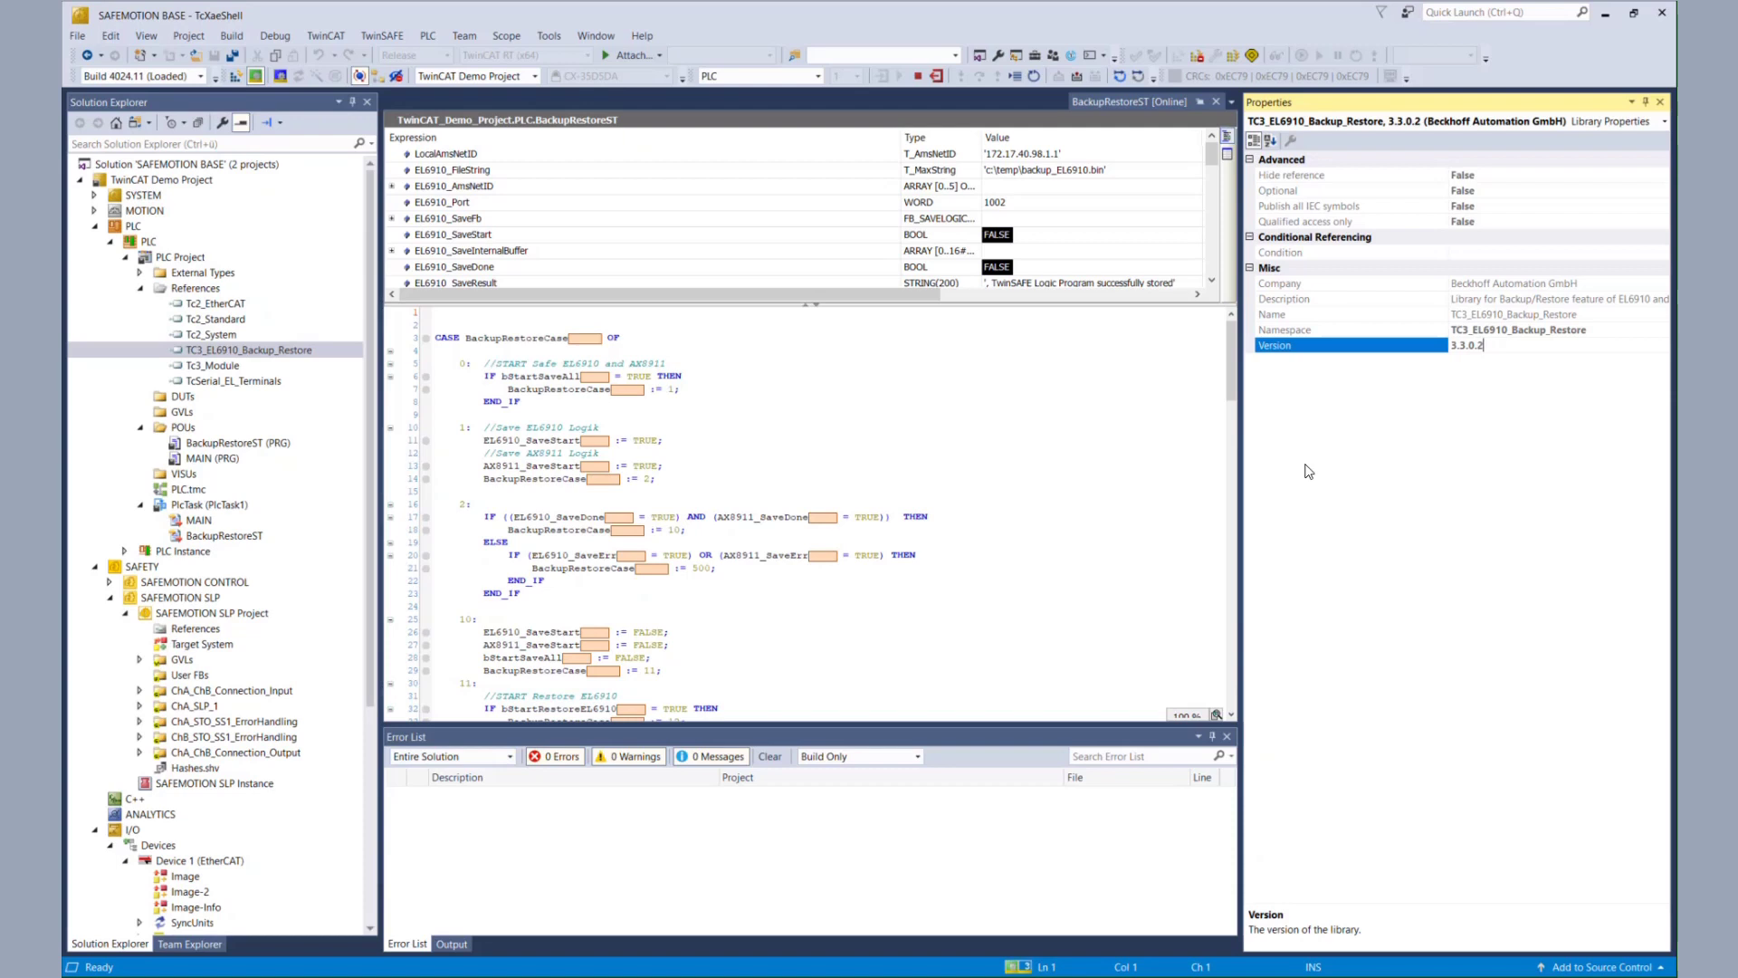
{"action": "left_click", "coordinate": [1661, 101]}
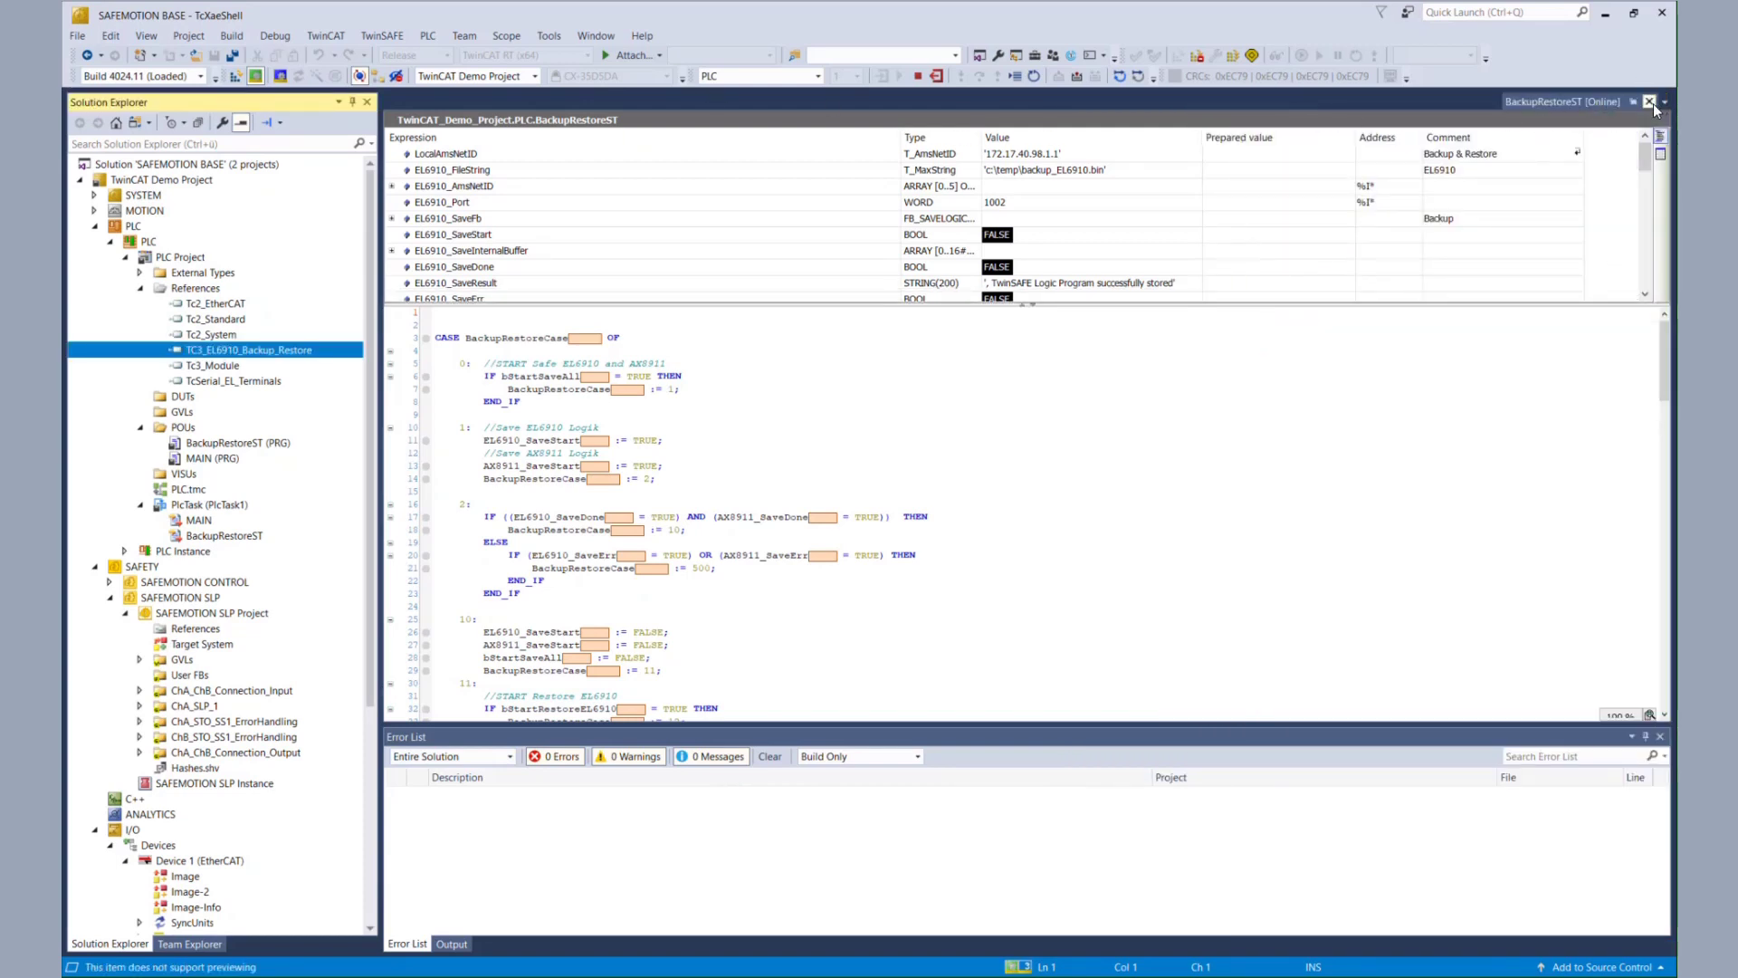
{"action": "left_click", "coordinate": [1651, 103]}
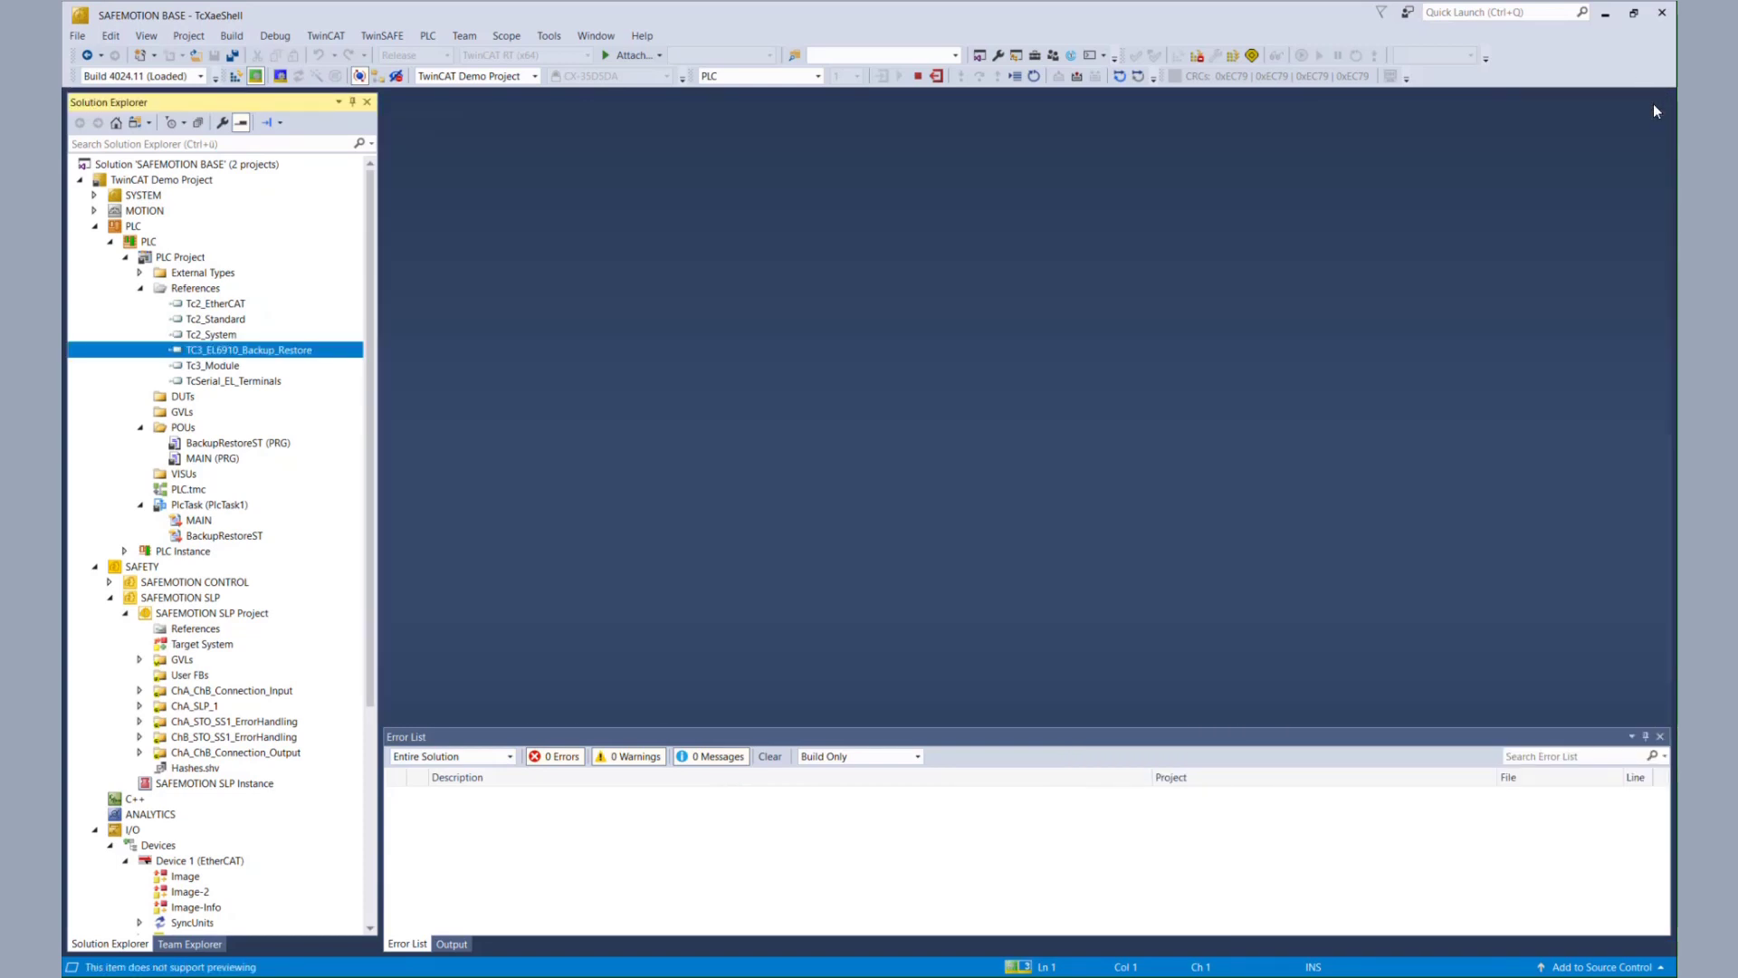
- Collapse the PLC tree and open SAFEMOTION SLP Project on its User Administration page
{"action": "left_click", "coordinate": [140, 288]}
{"action": "left_click", "coordinate": [110, 242]}
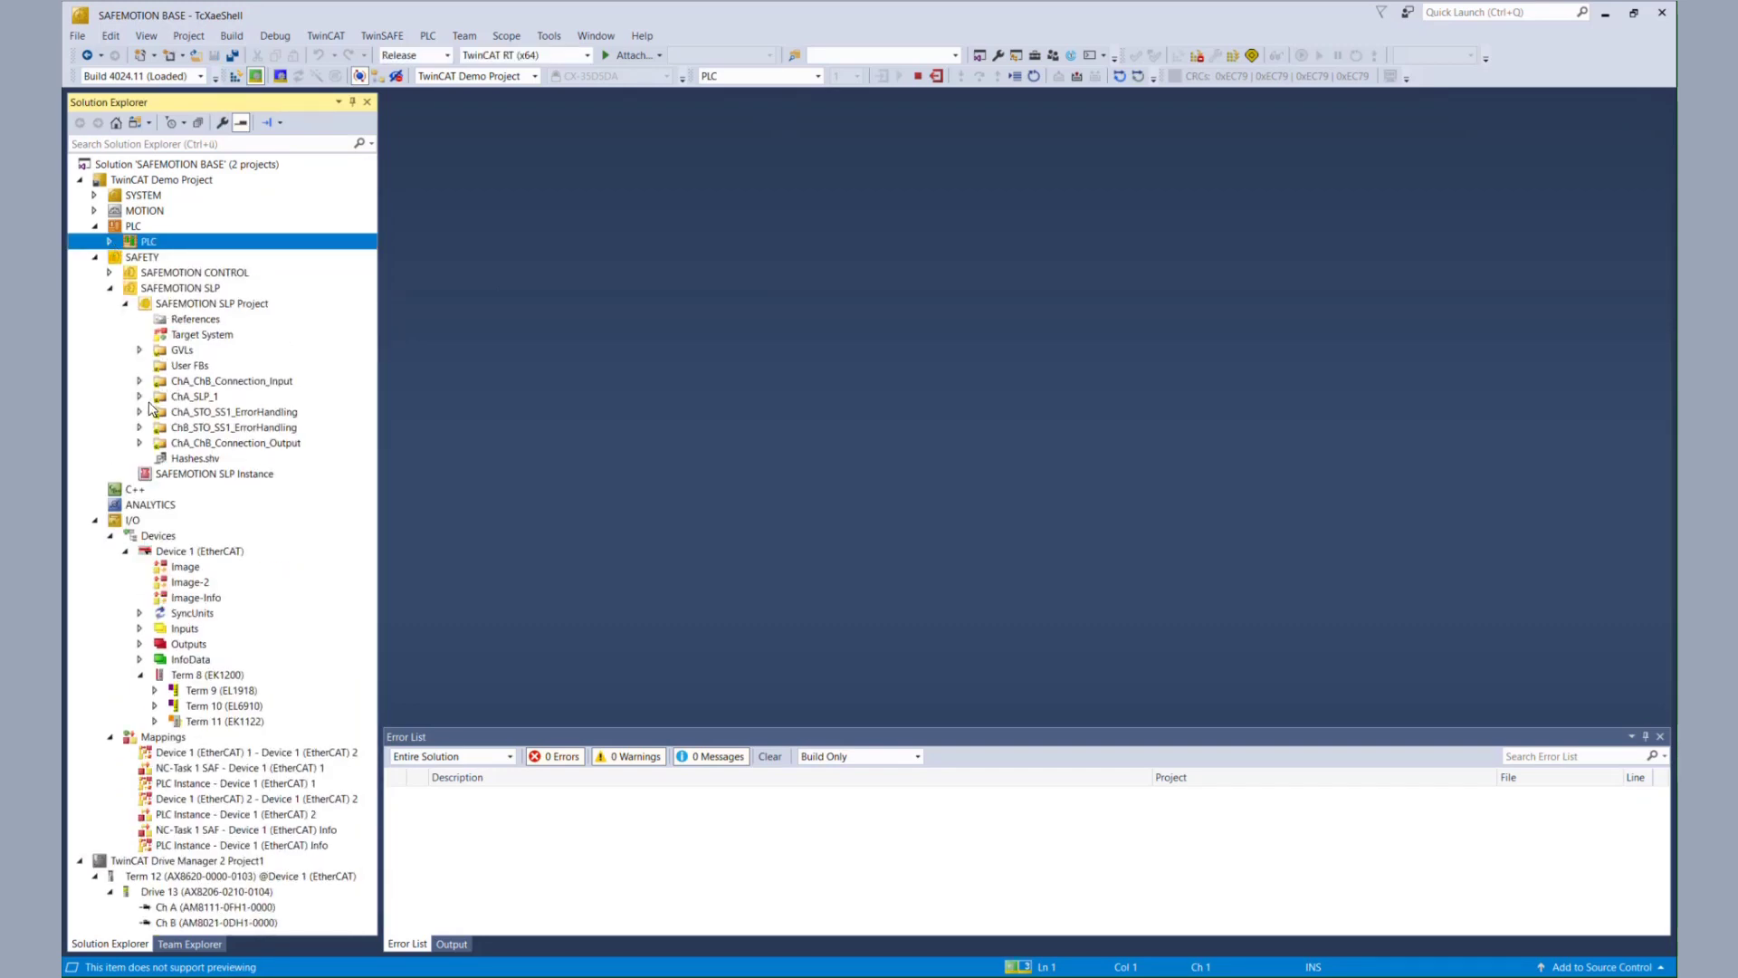
{"action": "left_click", "coordinate": [172, 338]}
{"action": "double_click", "coordinate": [173, 338]}
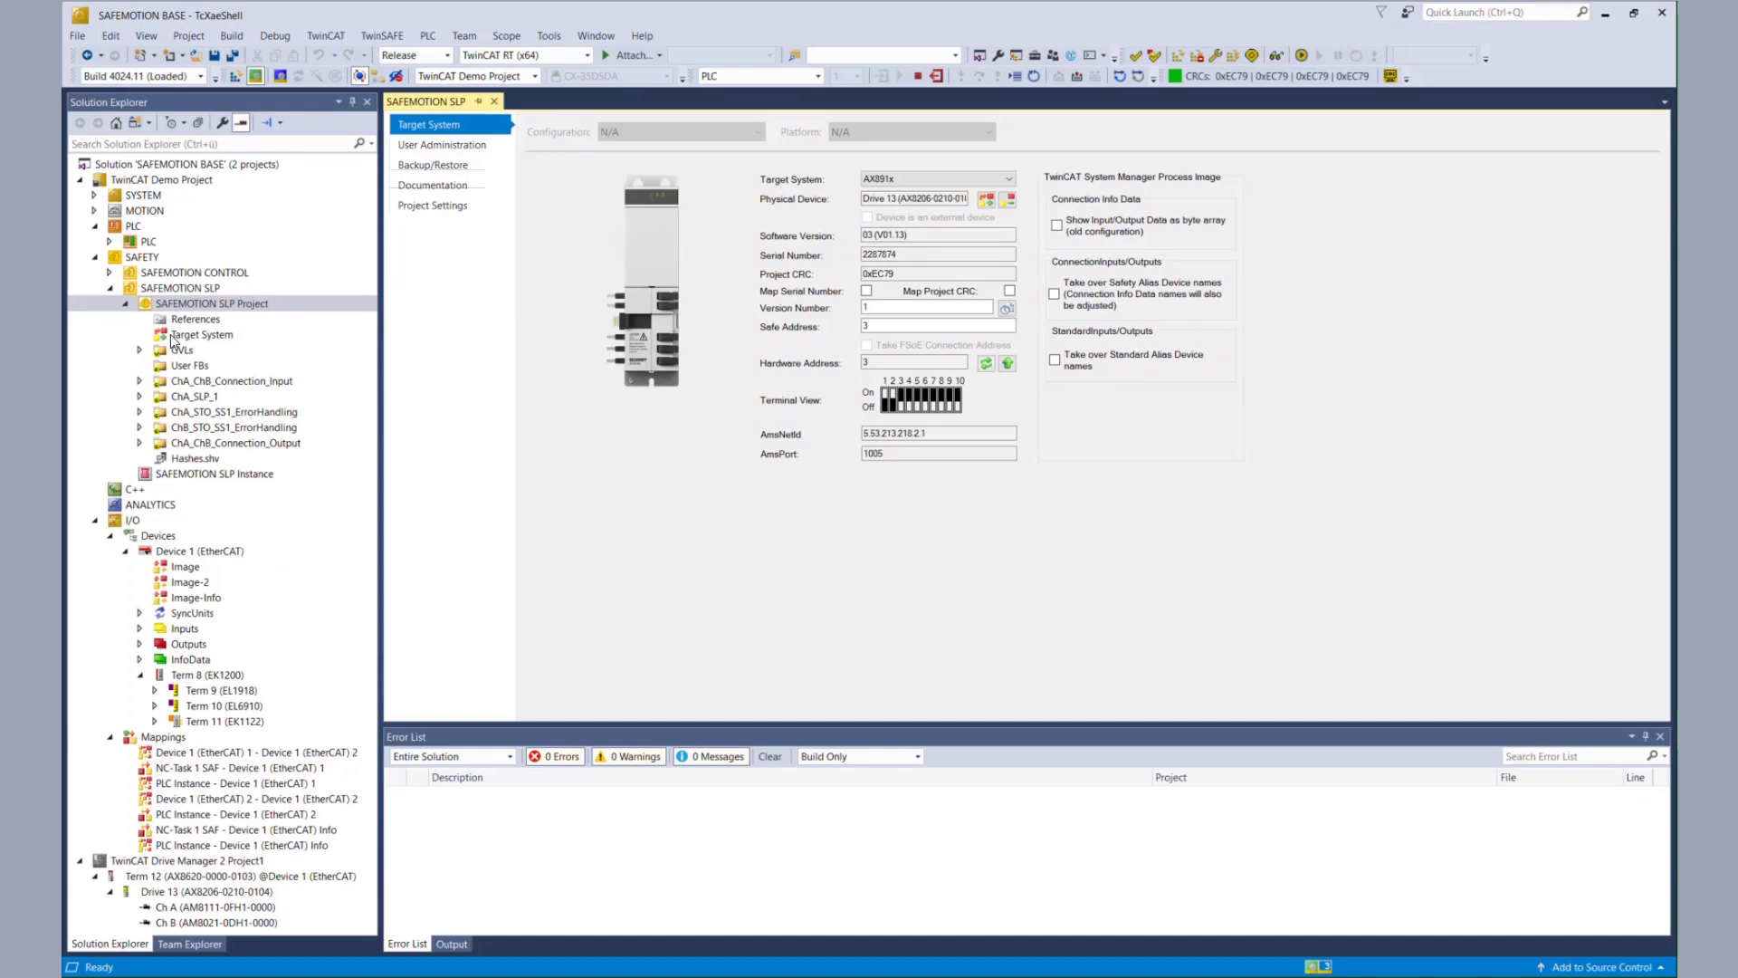
{"action": "left_click", "coordinate": [427, 148]}
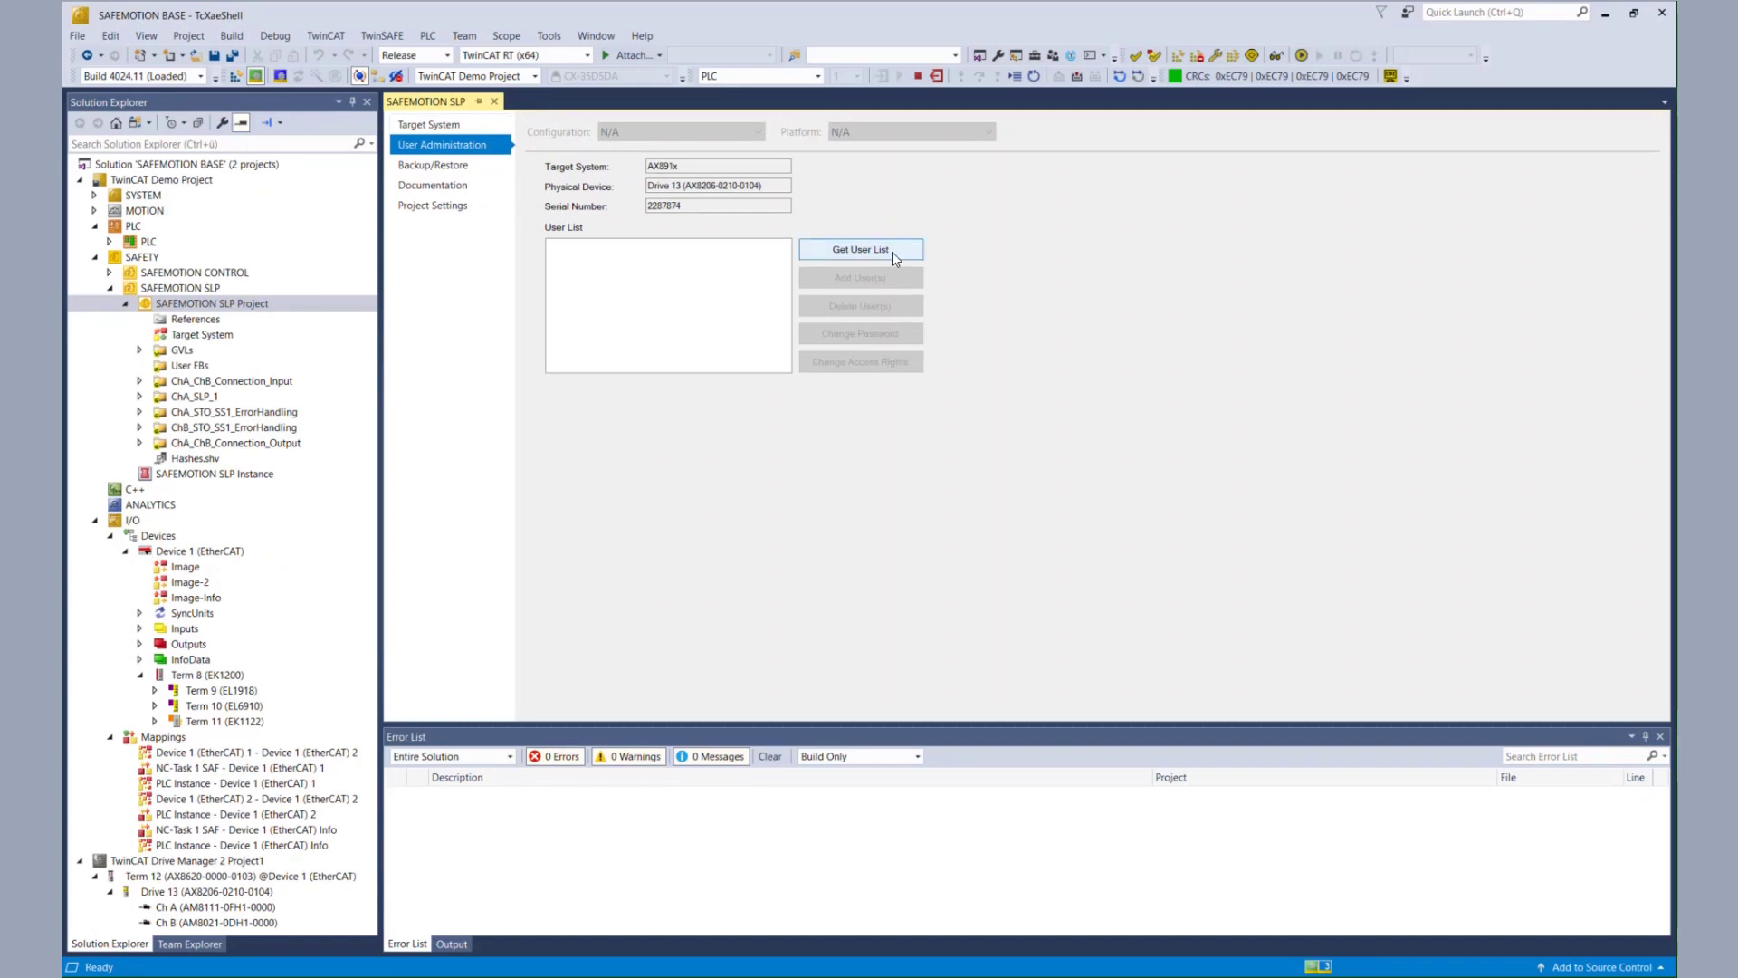
- Read the drive's user list, start Add User(s), and log in with the drive's serial number and Administrator password
{"action": "left_click", "coordinate": [893, 251]}
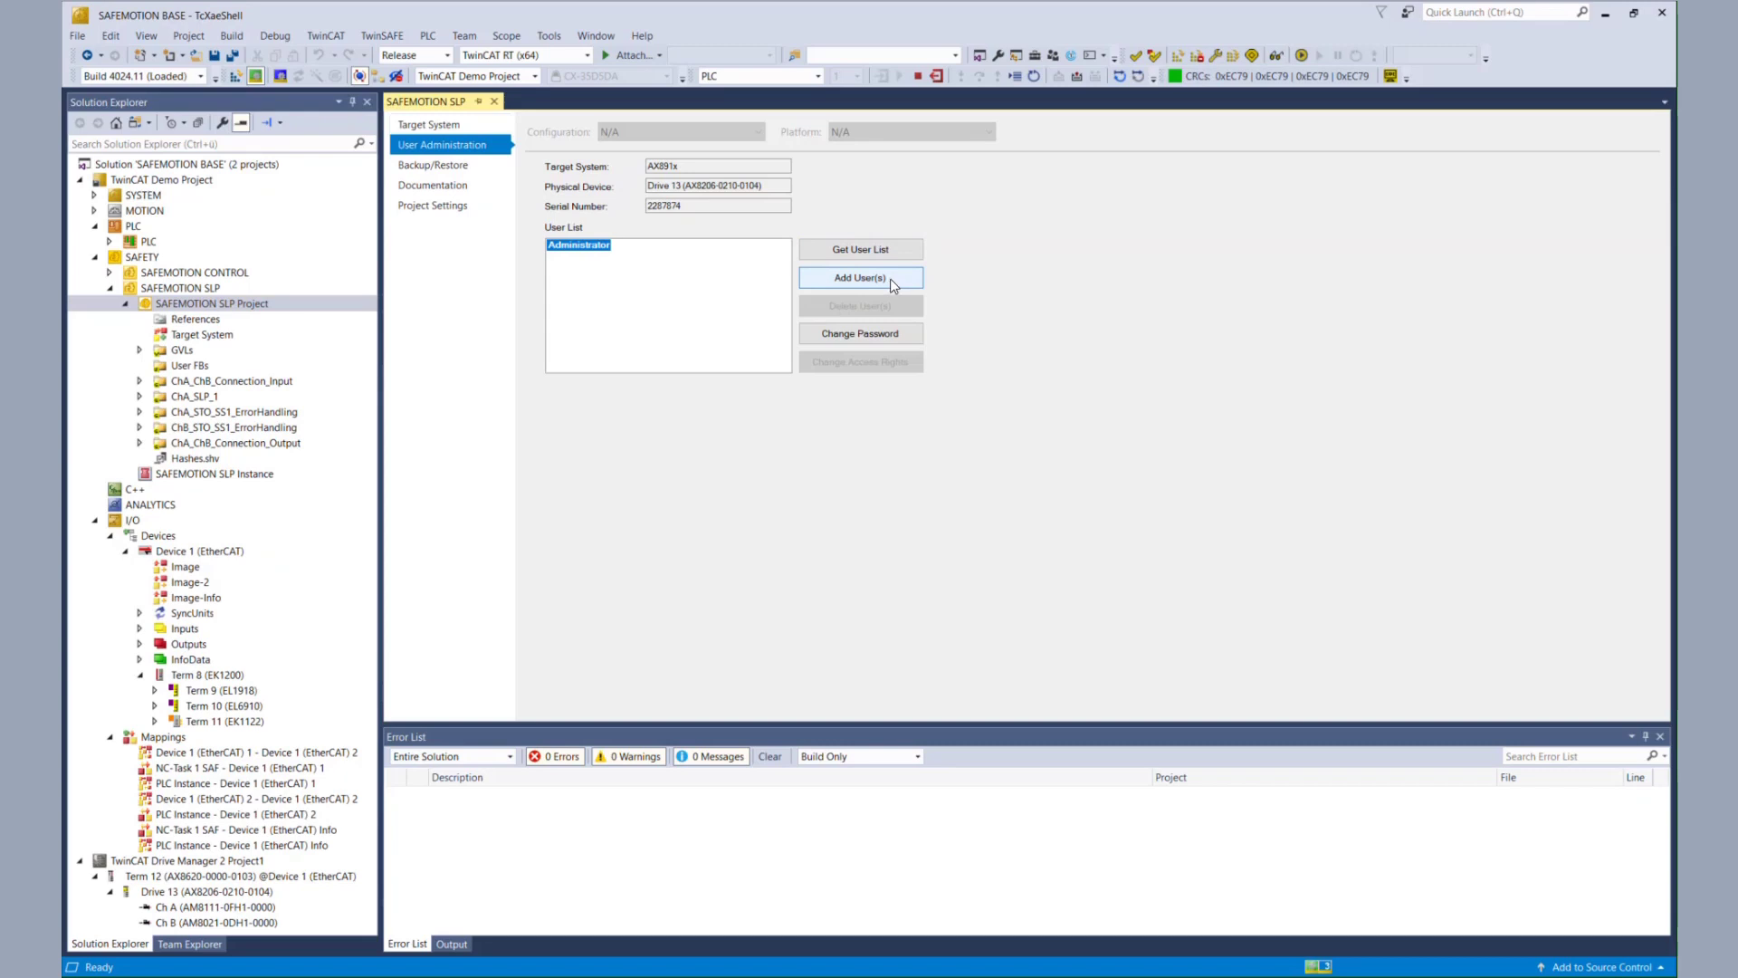
{"action": "left_click", "coordinate": [893, 281]}
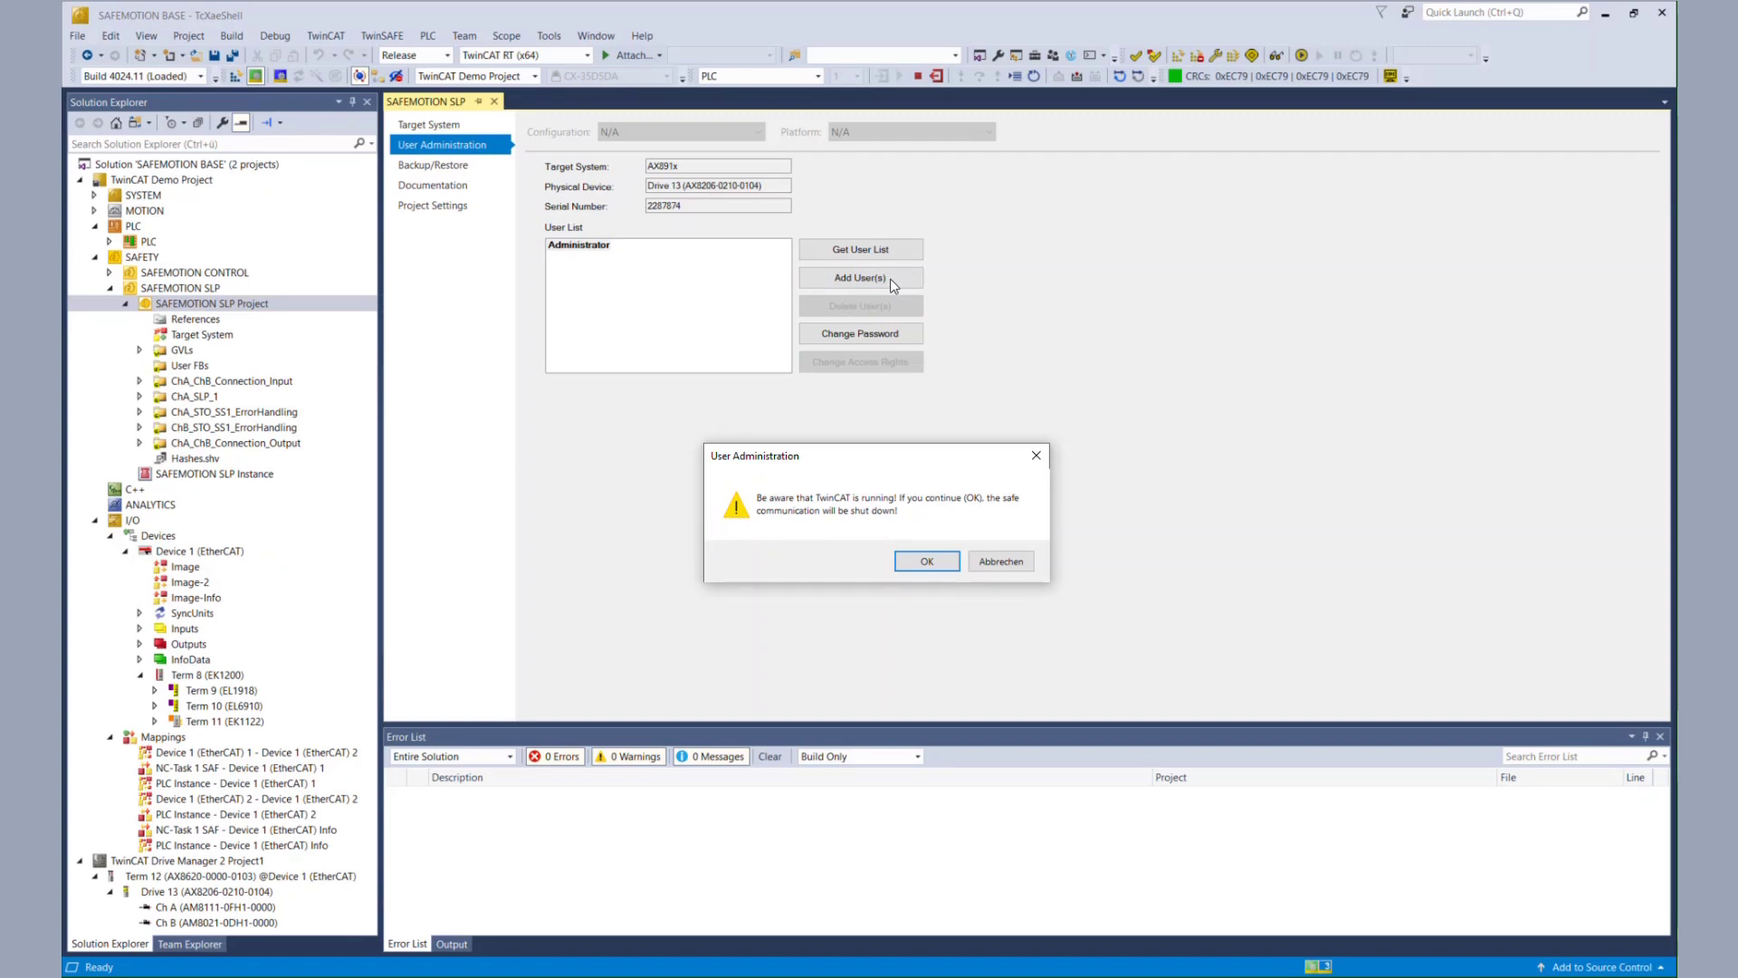
{"action": "left_click", "coordinate": [928, 560]}
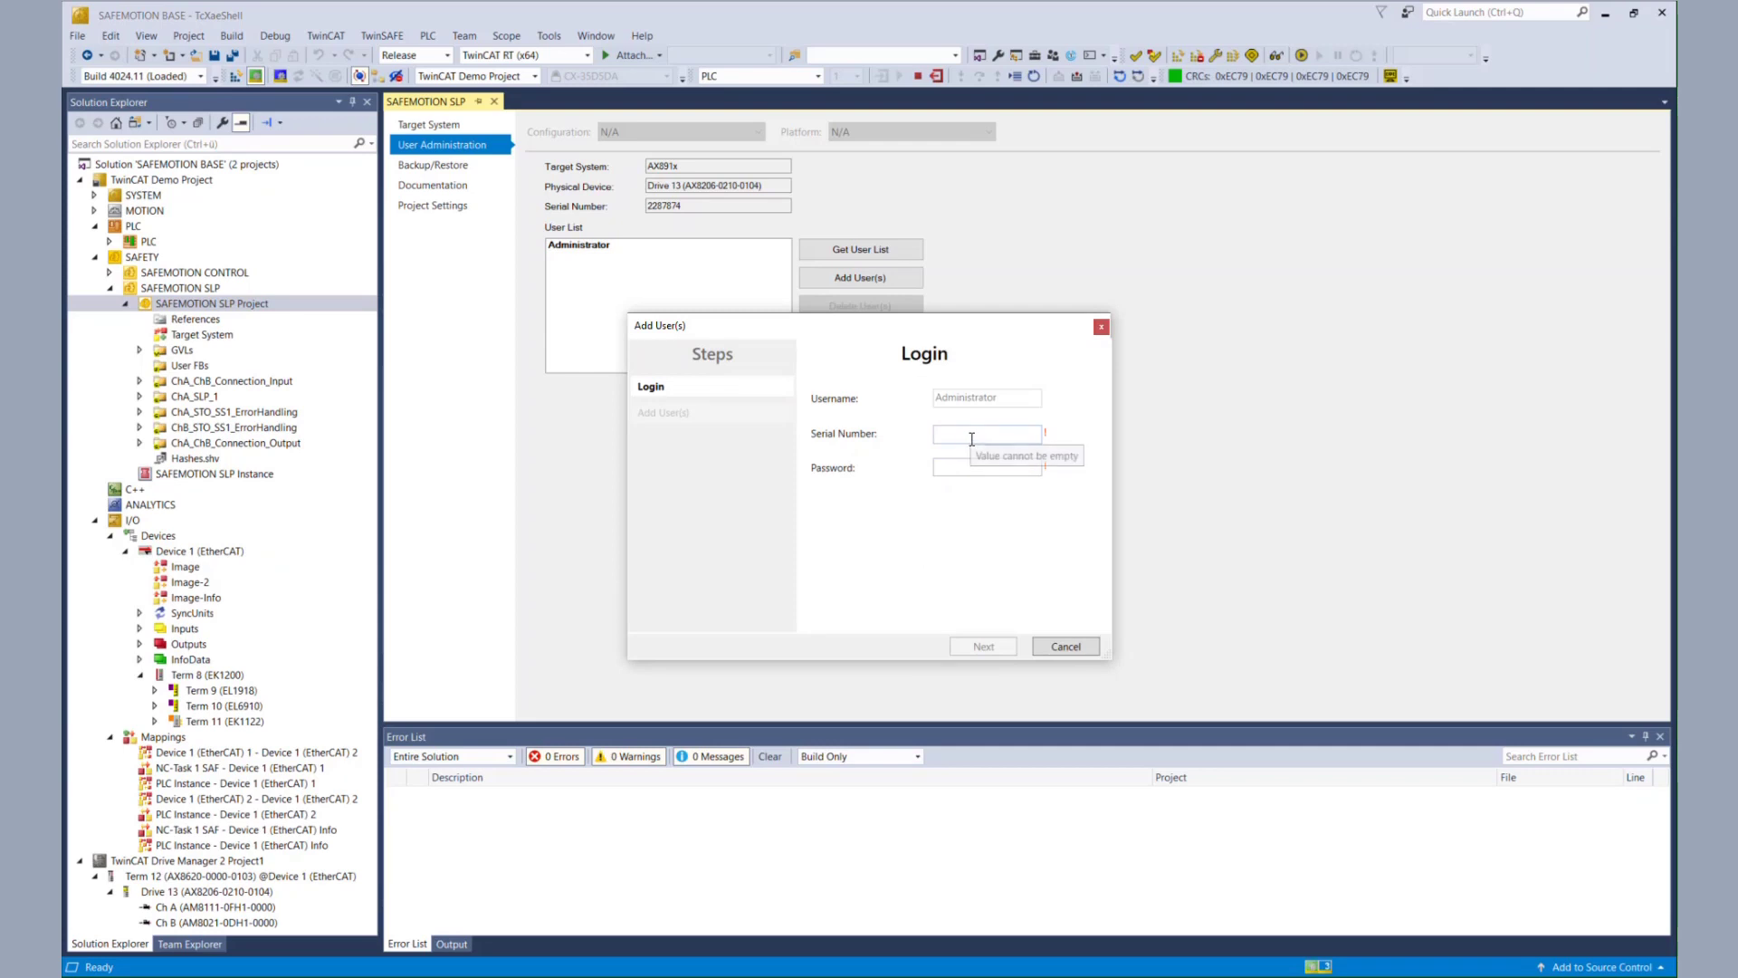
{"action": "left_click", "coordinate": [971, 437]}
{"action": "type", "text": "22"}
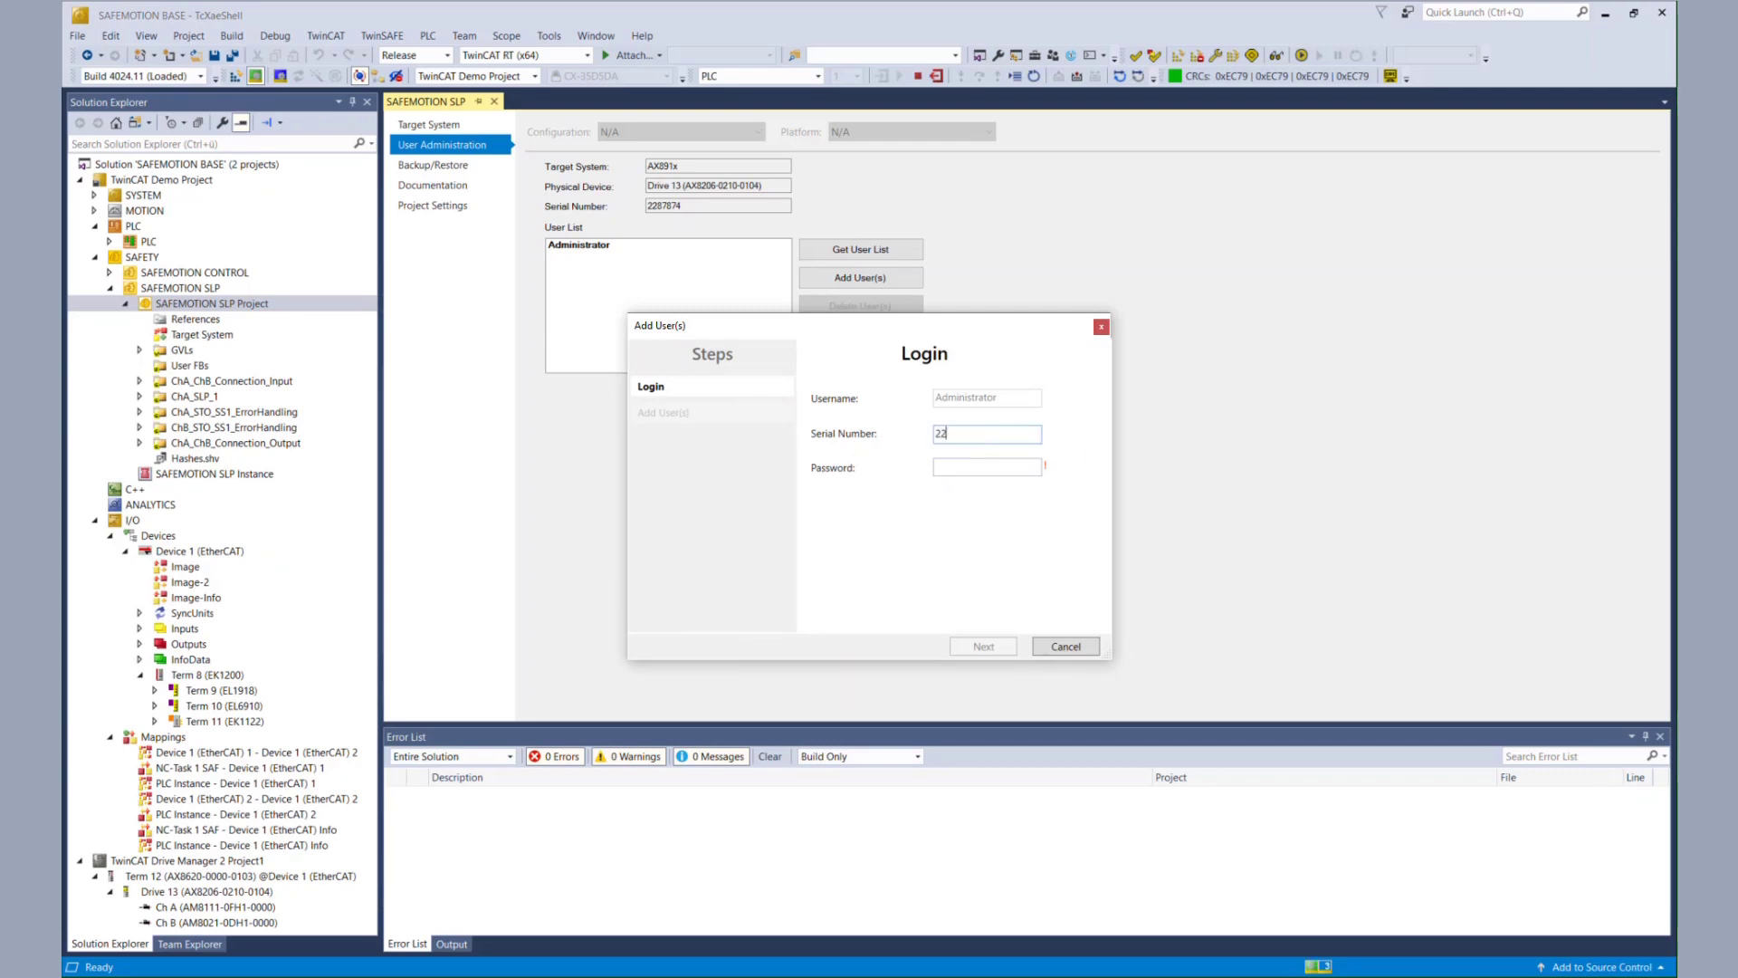
{"action": "type", "text": "87874"}
{"action": "key", "text": "Tab"}
{"action": "type", "text": "••••••••"}
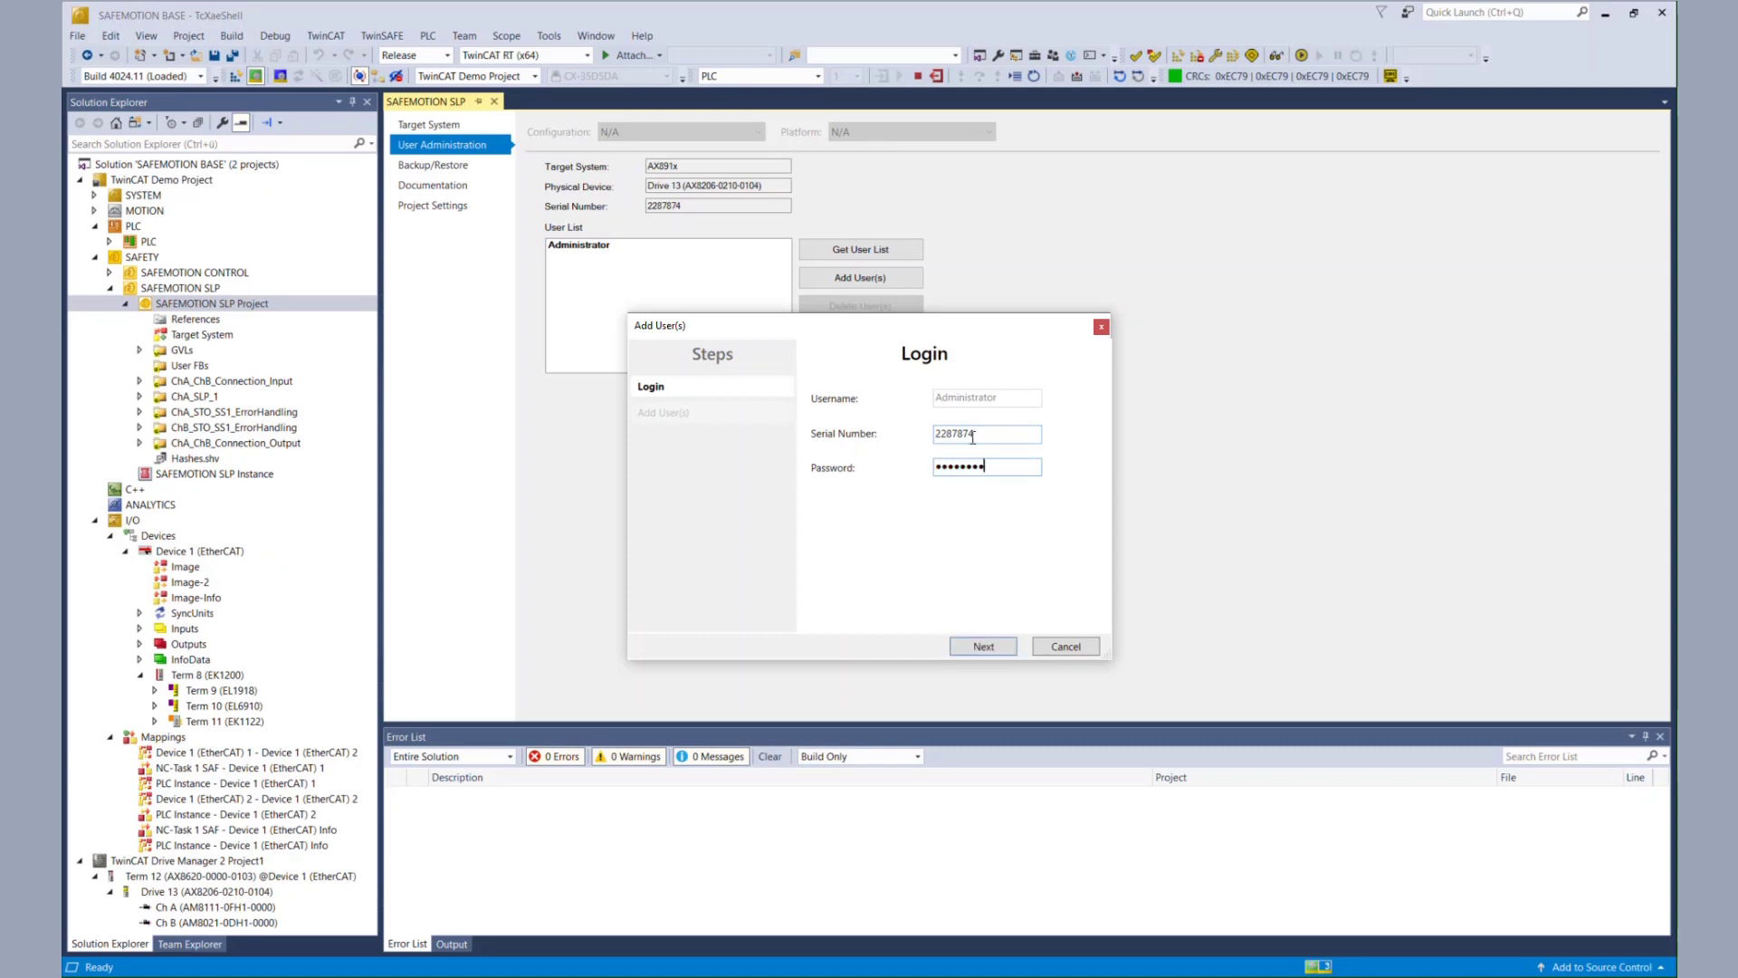
{"action": "left_click", "coordinate": [973, 647]}
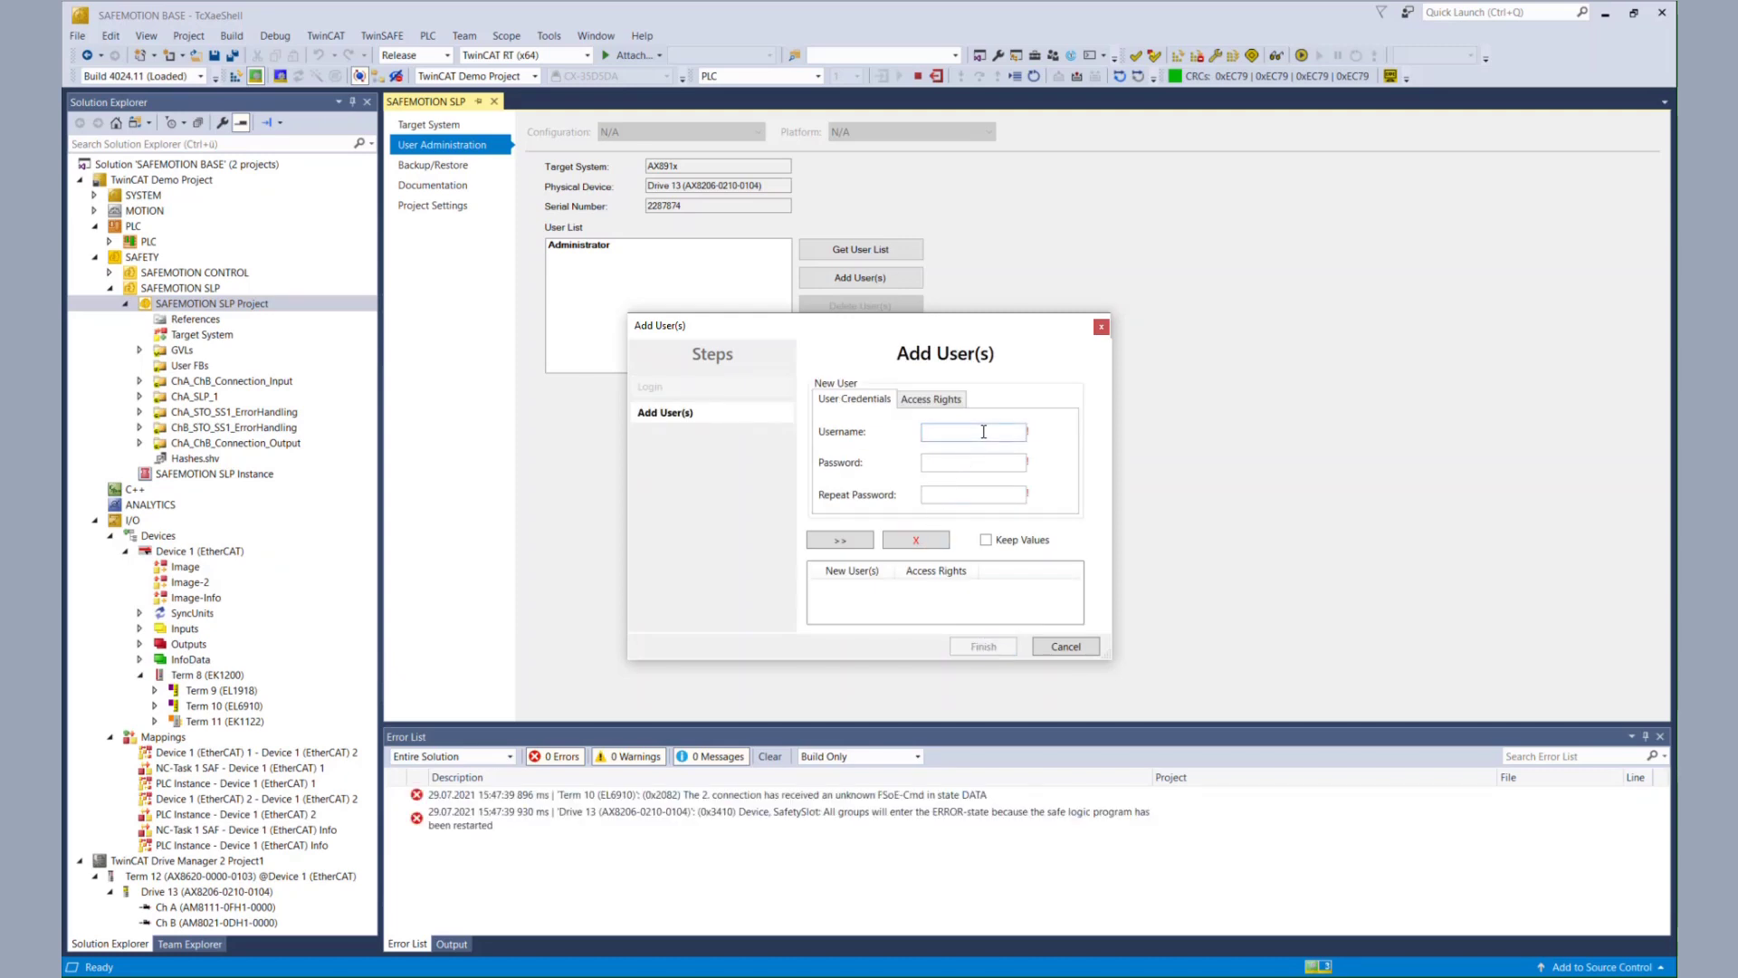
- Create the new user TestUser and enter its password twice
{"action": "type", "text": "TestUser"}
{"action": "left_click", "coordinate": [965, 463]}
{"action": "type", "text": "Test12"}
{"action": "left_click", "coordinate": [1003, 493]}
{"action": "type", "text": "Test12"}
{"action": "left_click", "coordinate": [841, 544]}
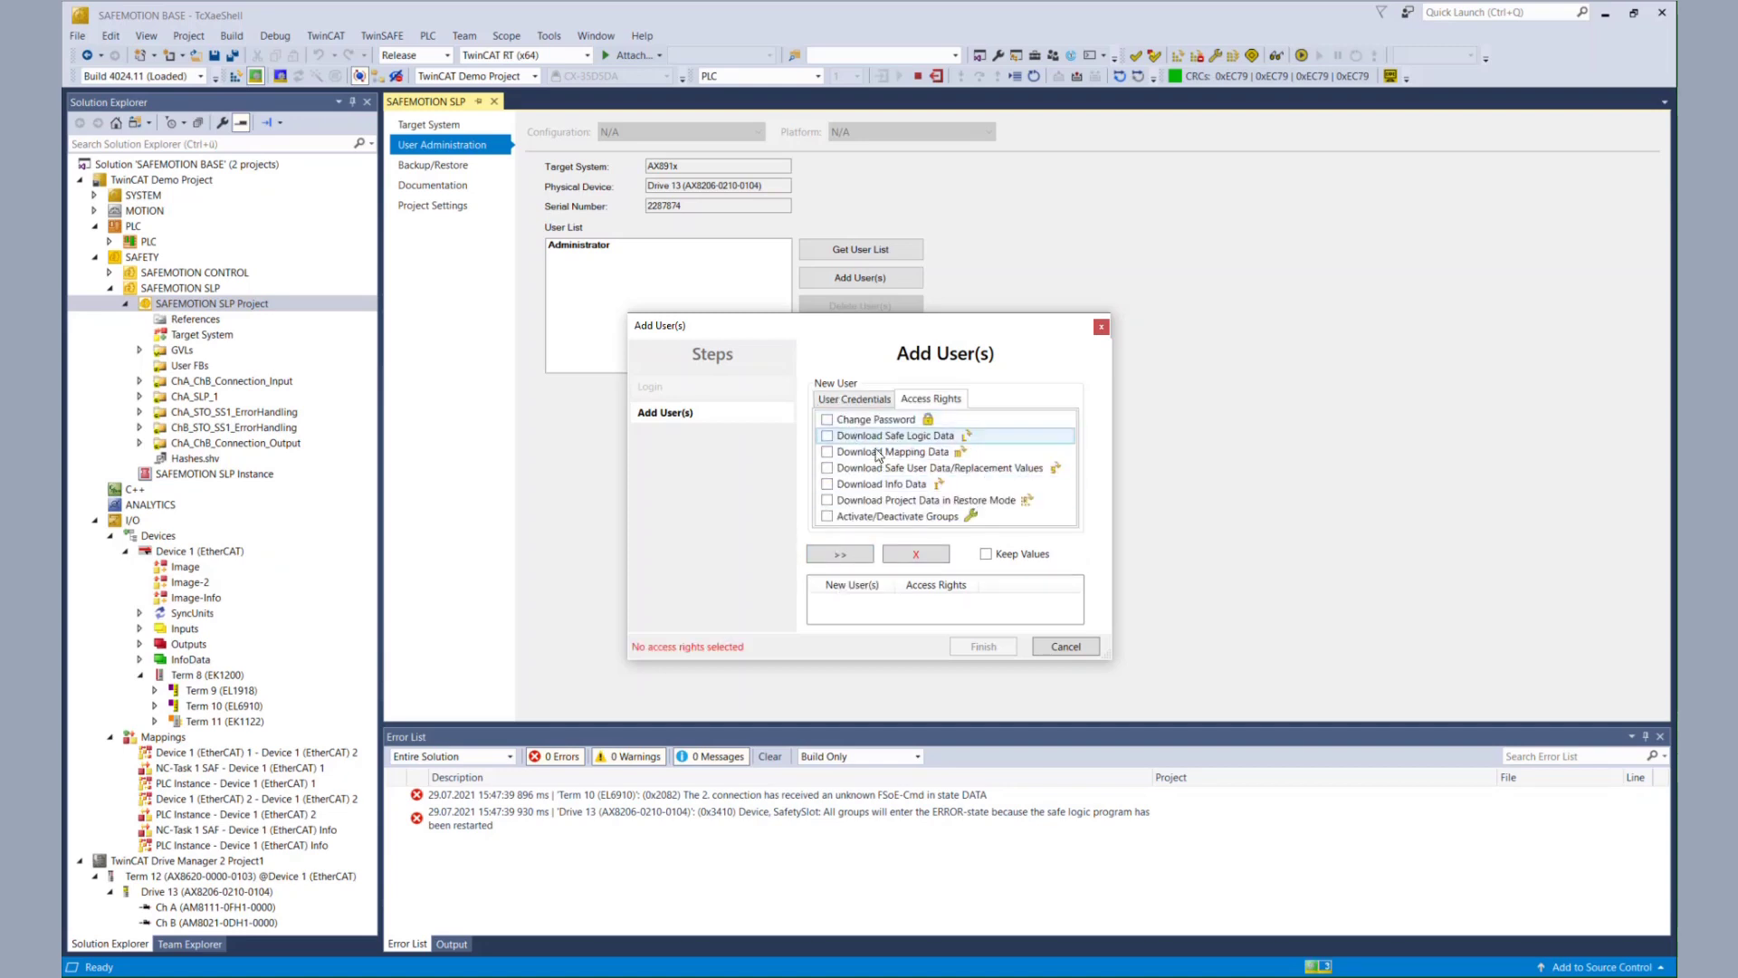
- Grant TestUser every access right except restore-mode download and write the user to the drive
{"action": "left_click", "coordinate": [828, 421]}
{"action": "left_click", "coordinate": [827, 436]}
{"action": "left_click", "coordinate": [827, 452]}
{"action": "left_click", "coordinate": [828, 468]}
{"action": "left_click", "coordinate": [827, 484]}
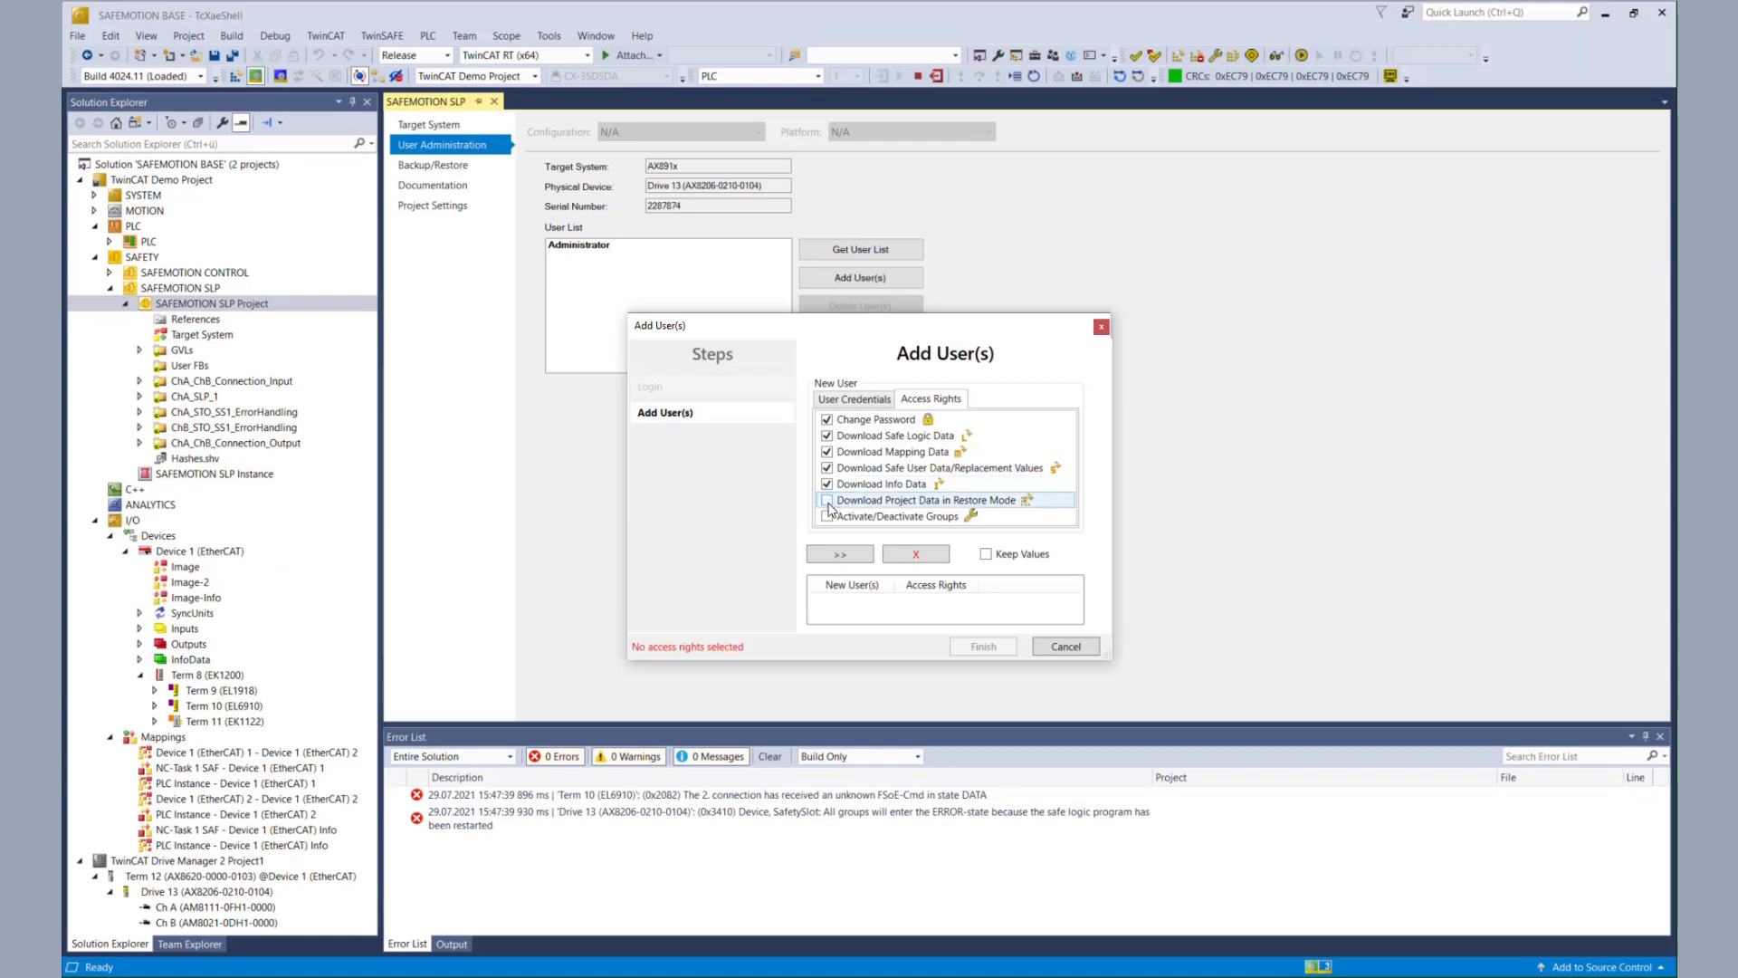
{"action": "left_click", "coordinate": [828, 517]}
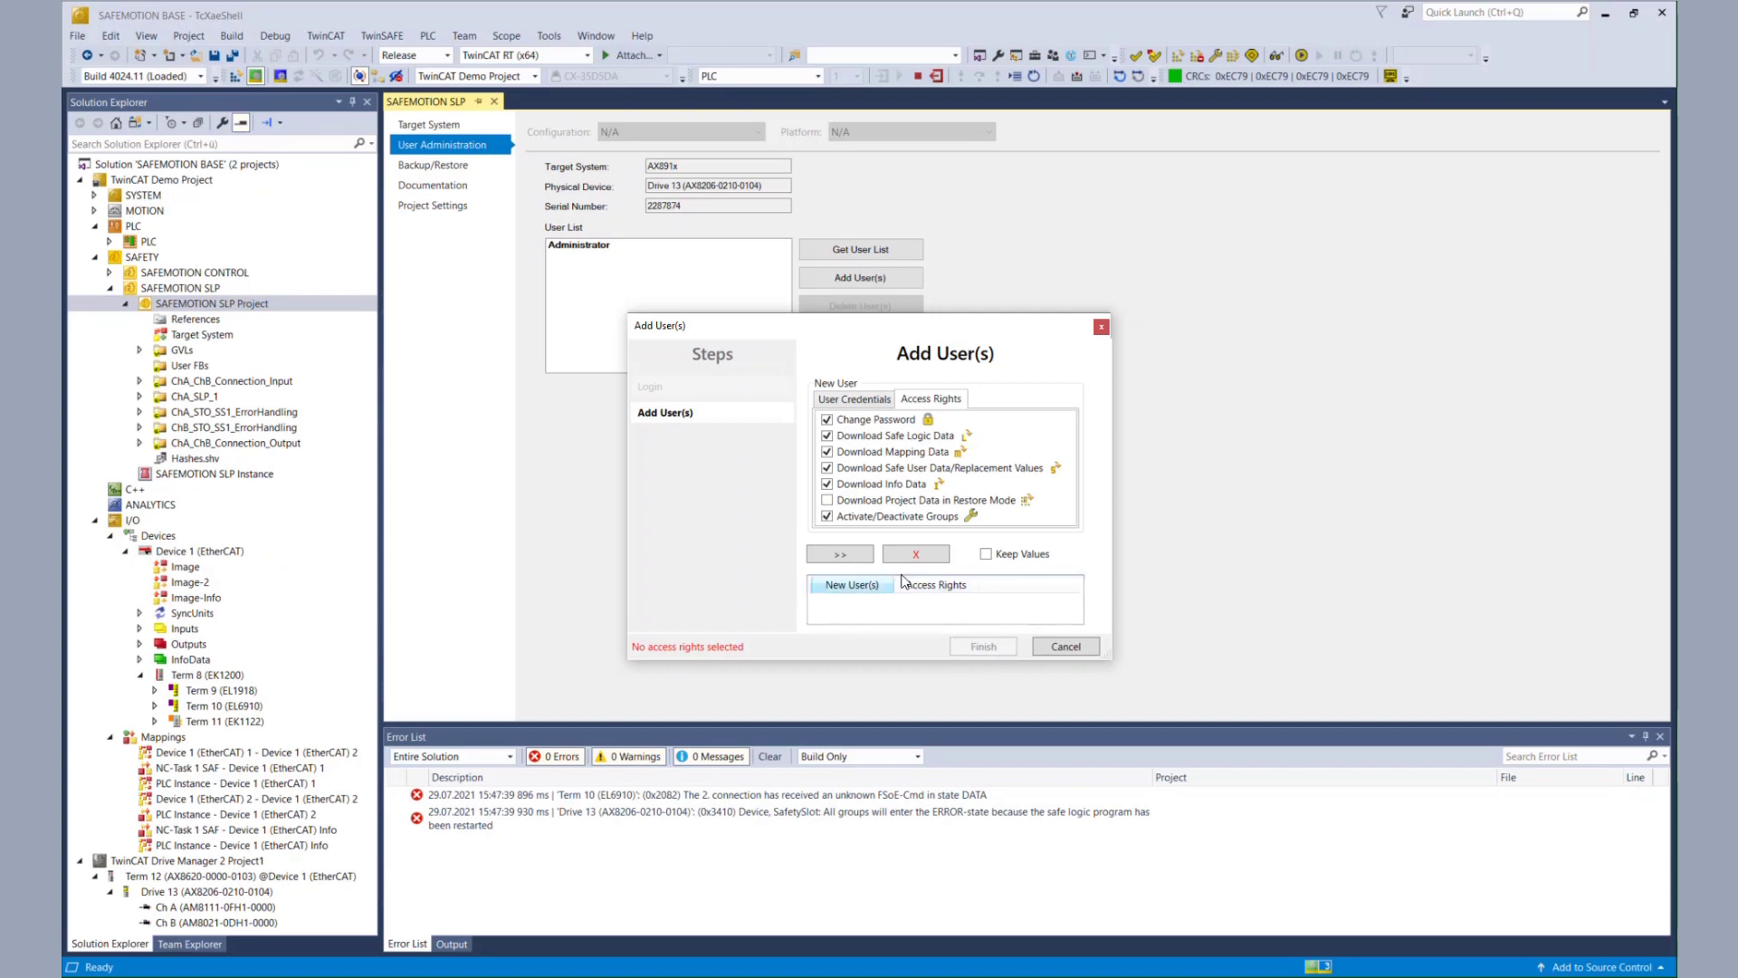
{"action": "left_click", "coordinate": [850, 559]}
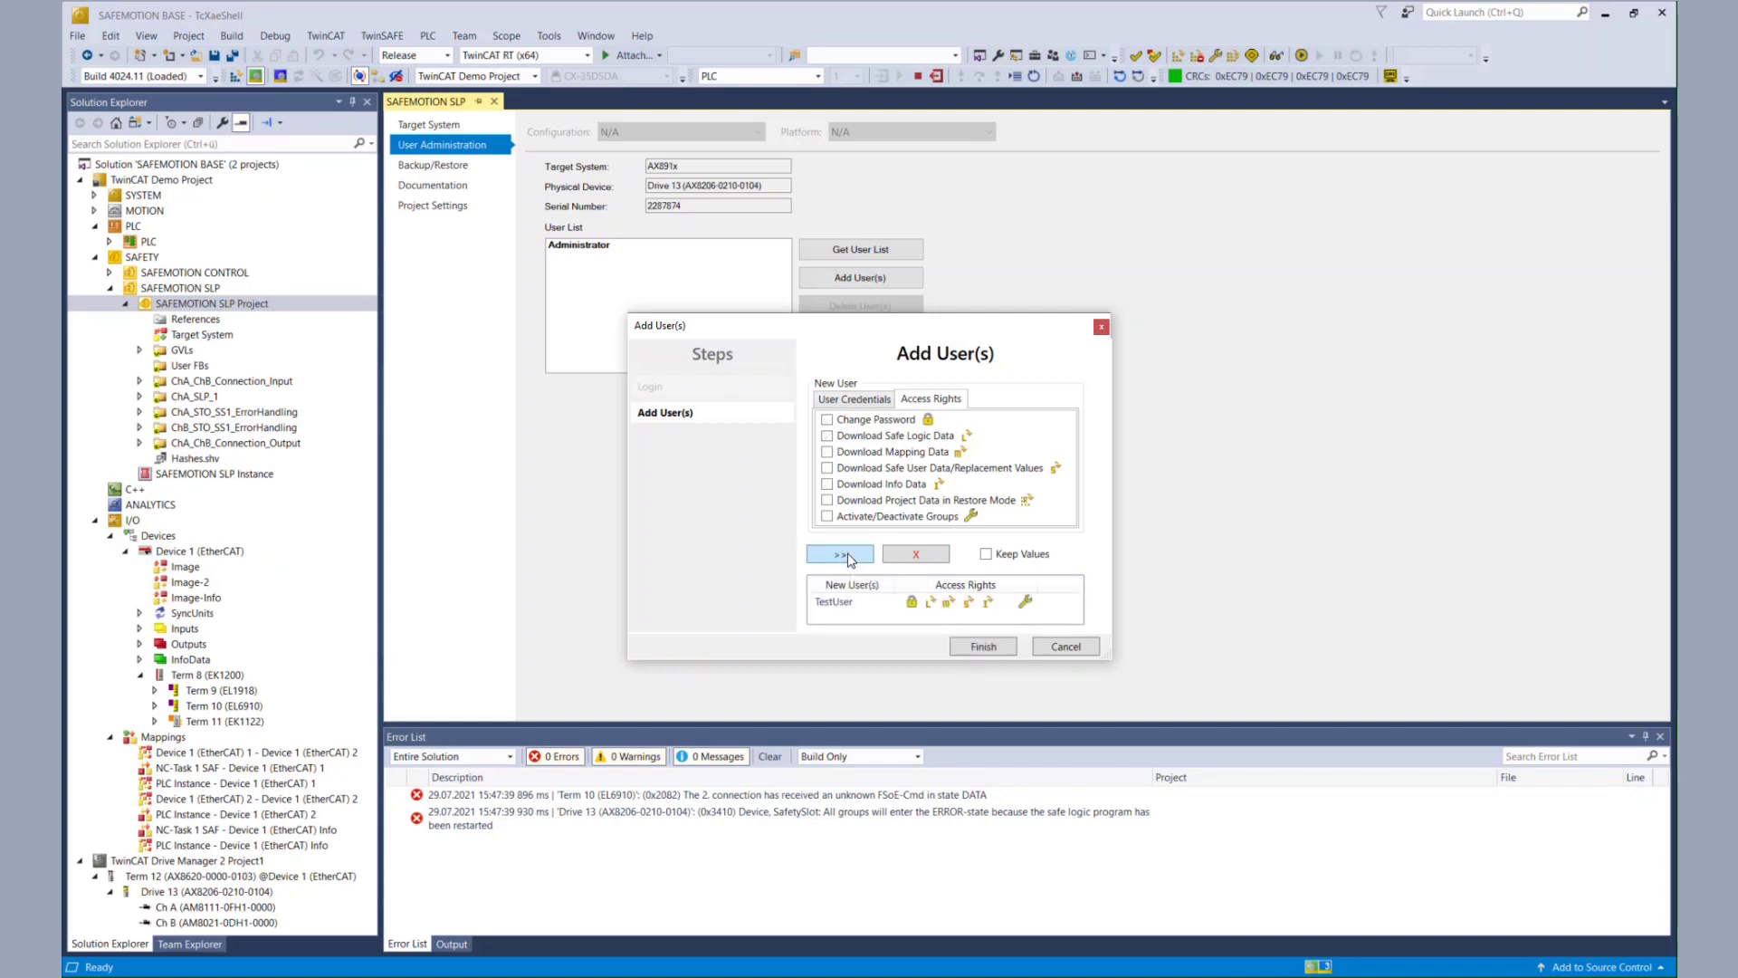
{"action": "left_click", "coordinate": [982, 646]}
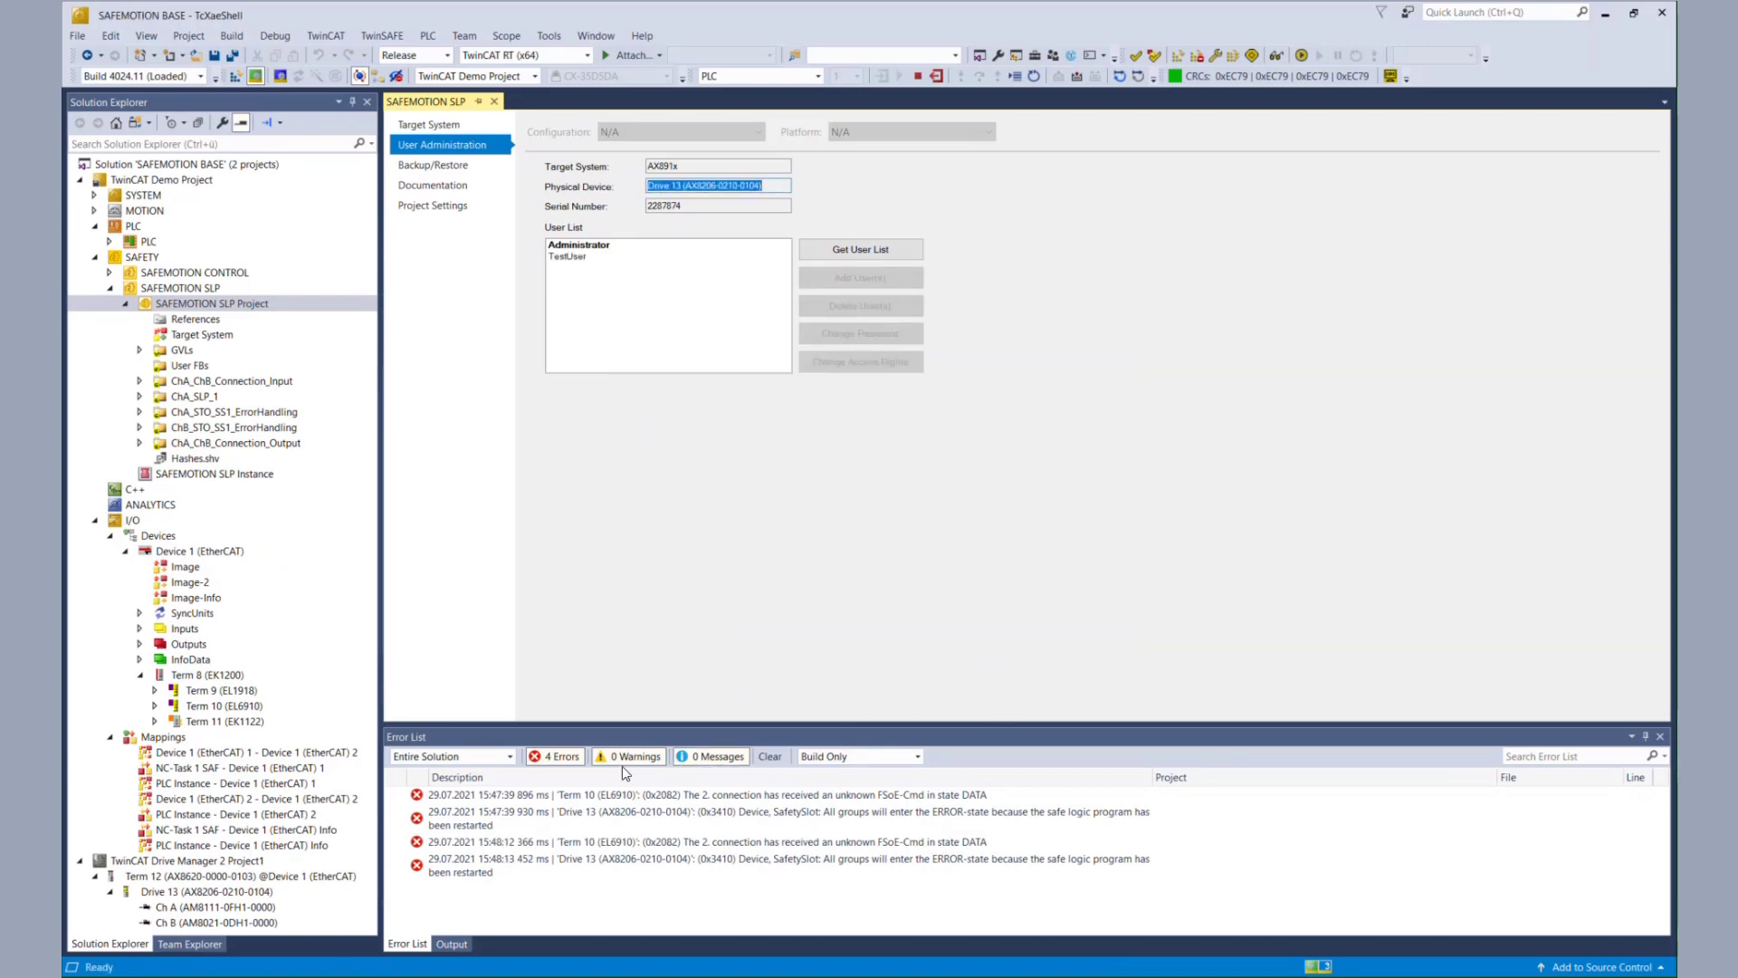
- Clear the error list and save the project
{"action": "left_click", "coordinate": [768, 757]}
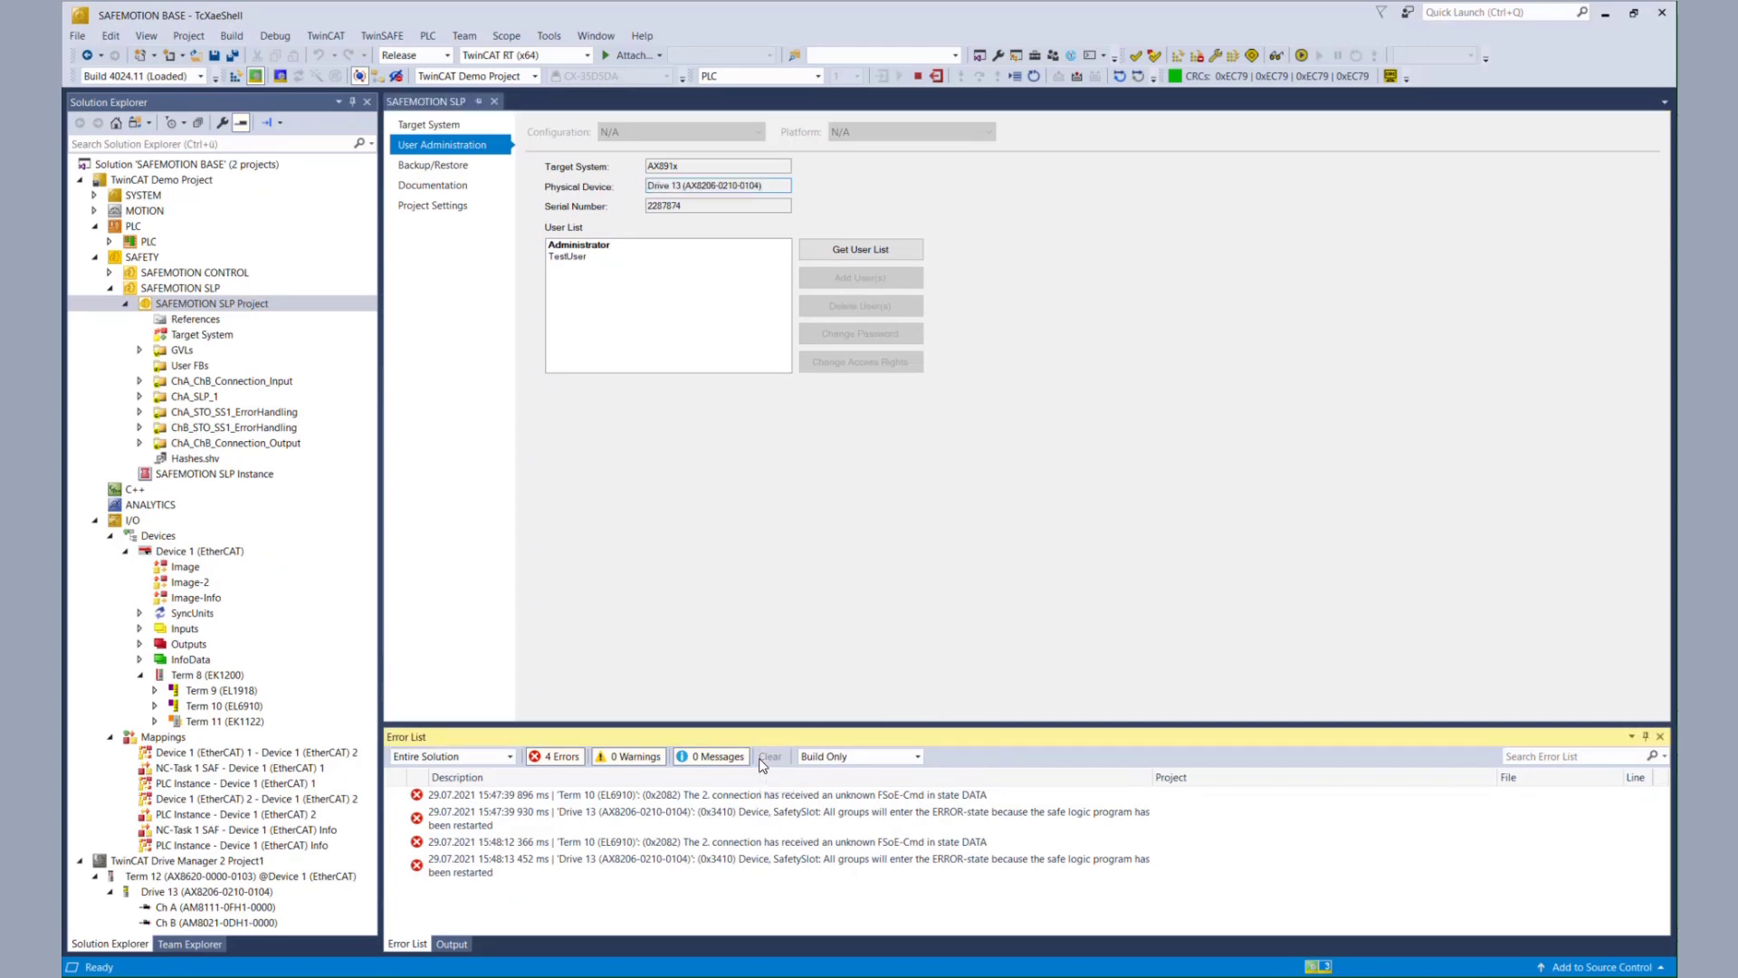
{"action": "left_click", "coordinate": [214, 56]}
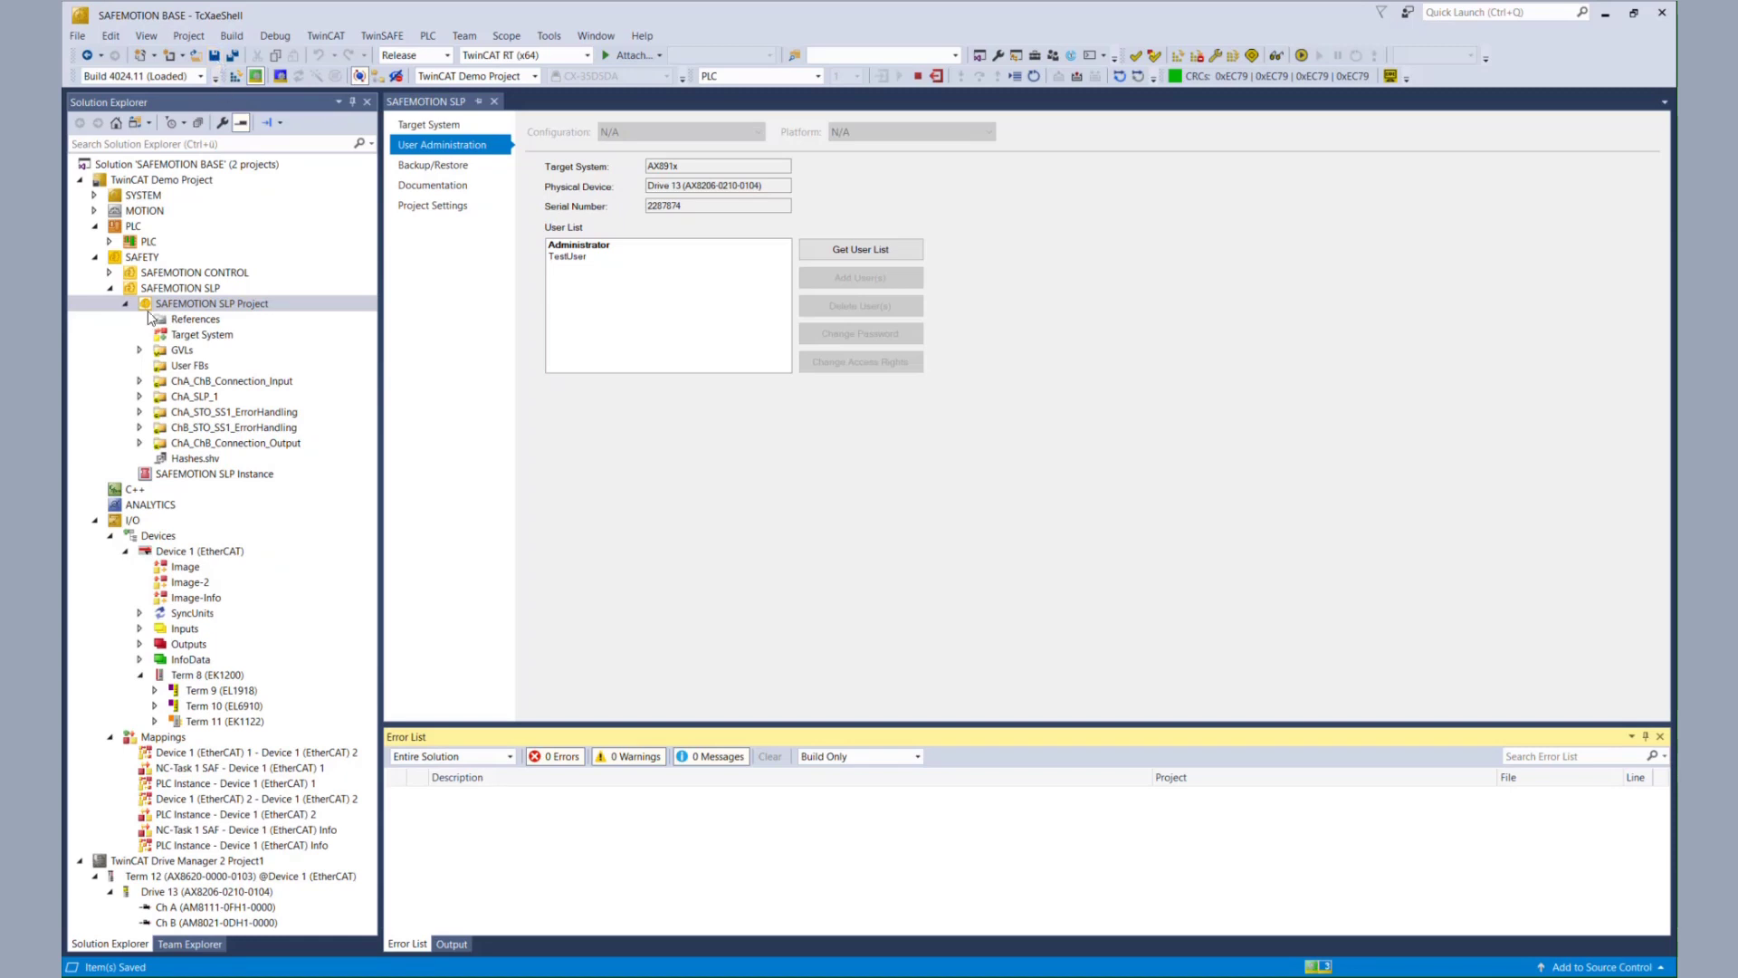
{"action": "double_click", "coordinate": [177, 336]}
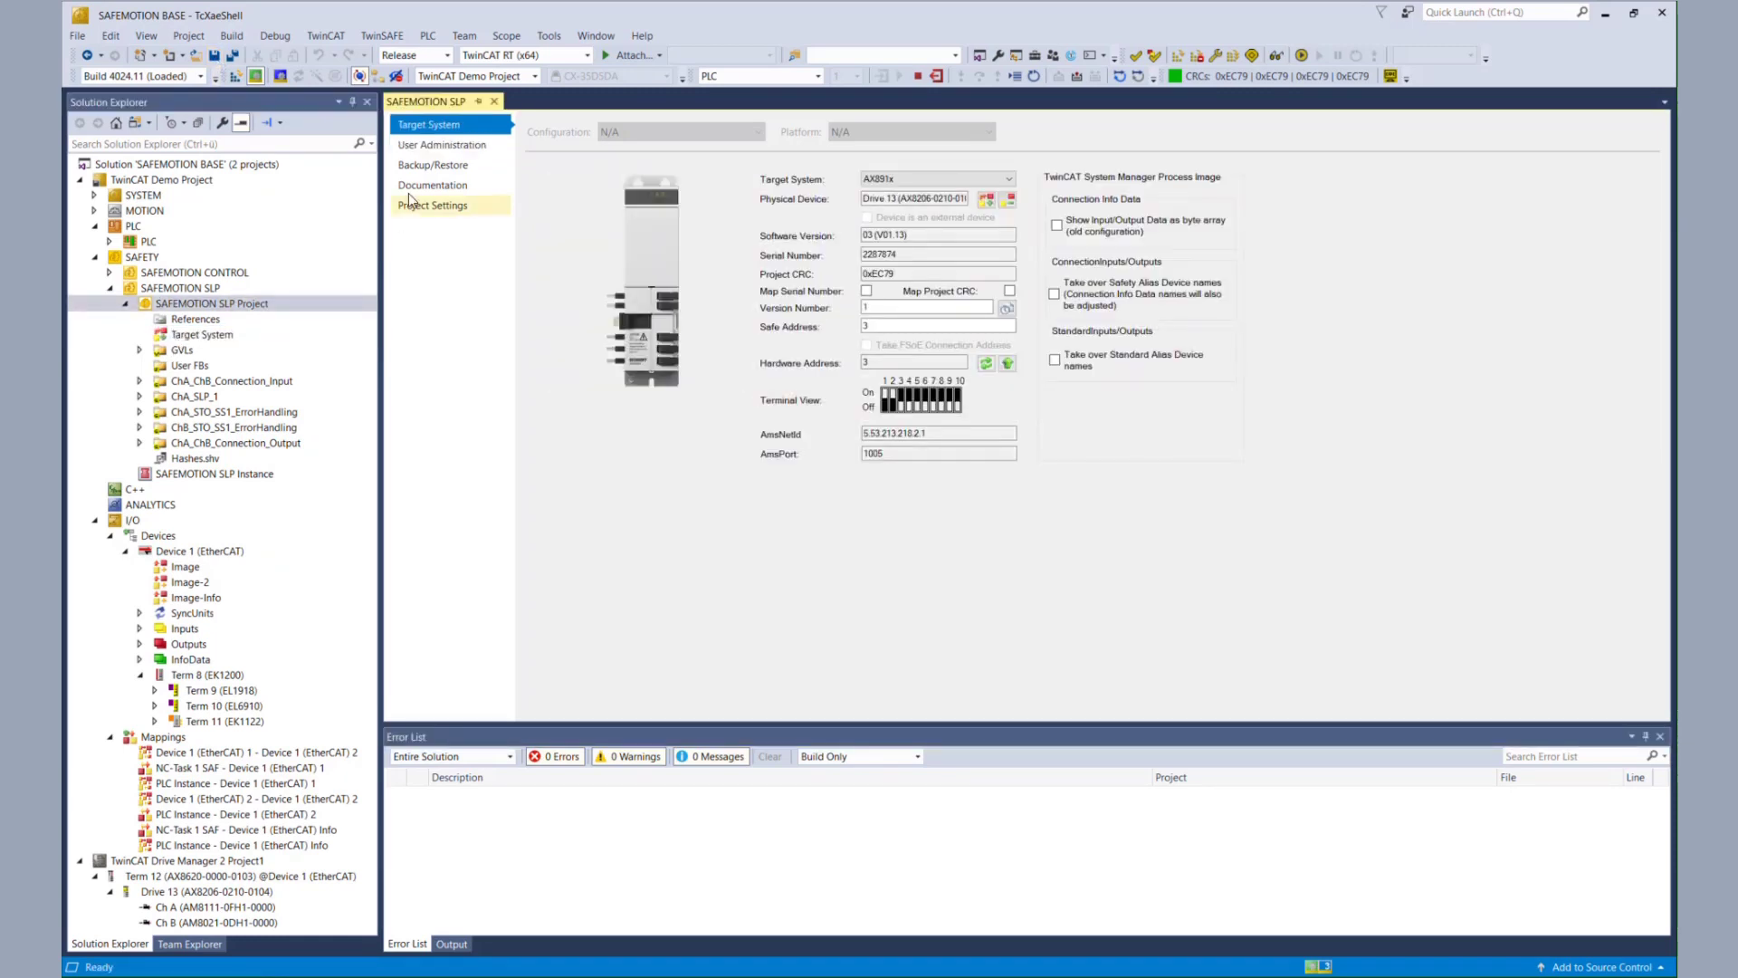
- Activate SAFEMOTION SLP Backup/Restore: master CRC stored in slave, CRC read from master, user administration restored
{"action": "left_click", "coordinate": [422, 165]}
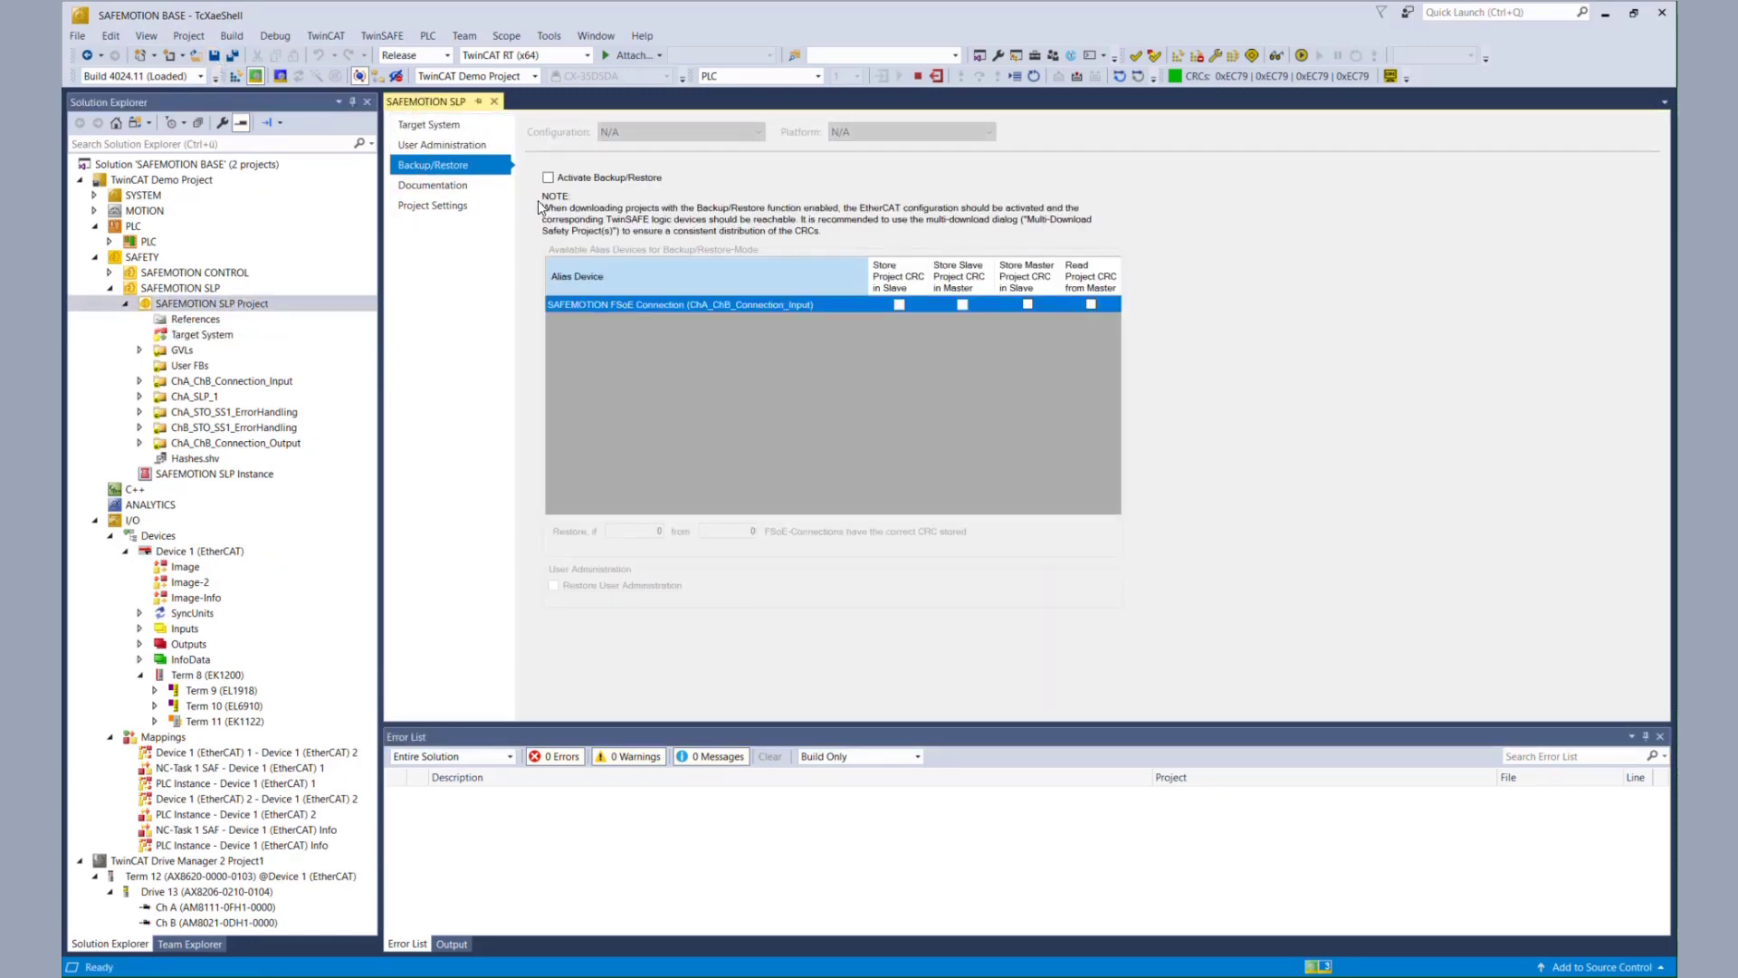
{"action": "left_click", "coordinate": [550, 179]}
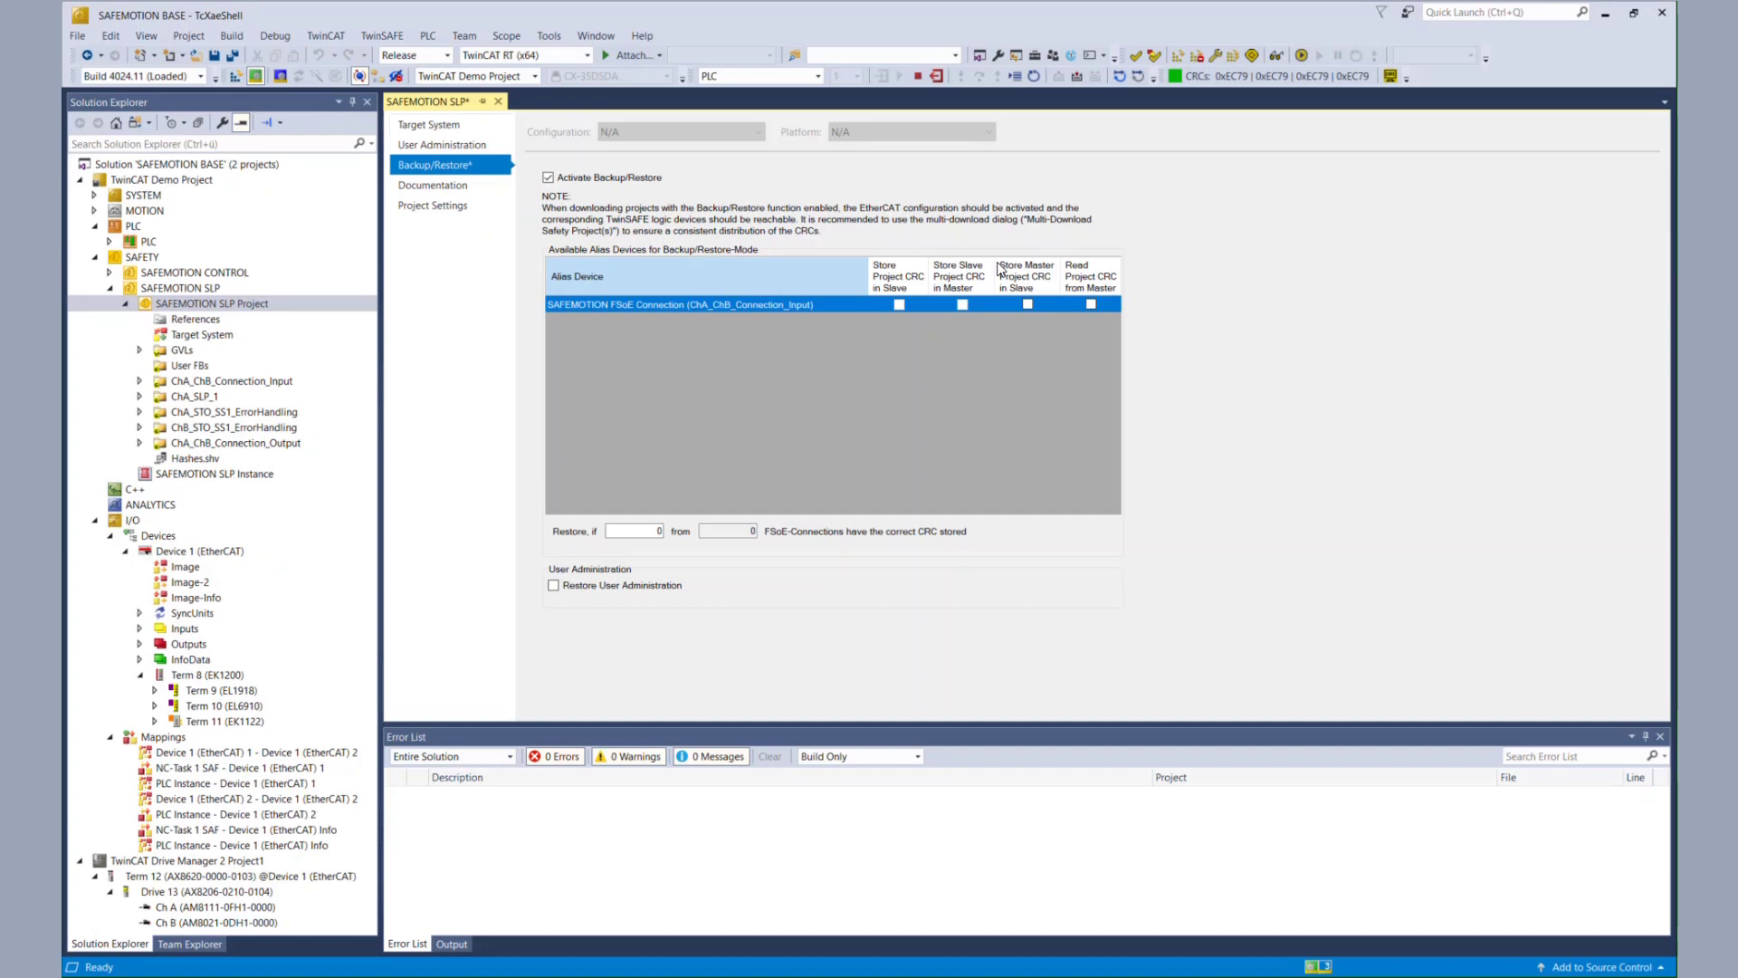
{"action": "left_click", "coordinate": [1029, 305]}
{"action": "left_click", "coordinate": [1091, 305]}
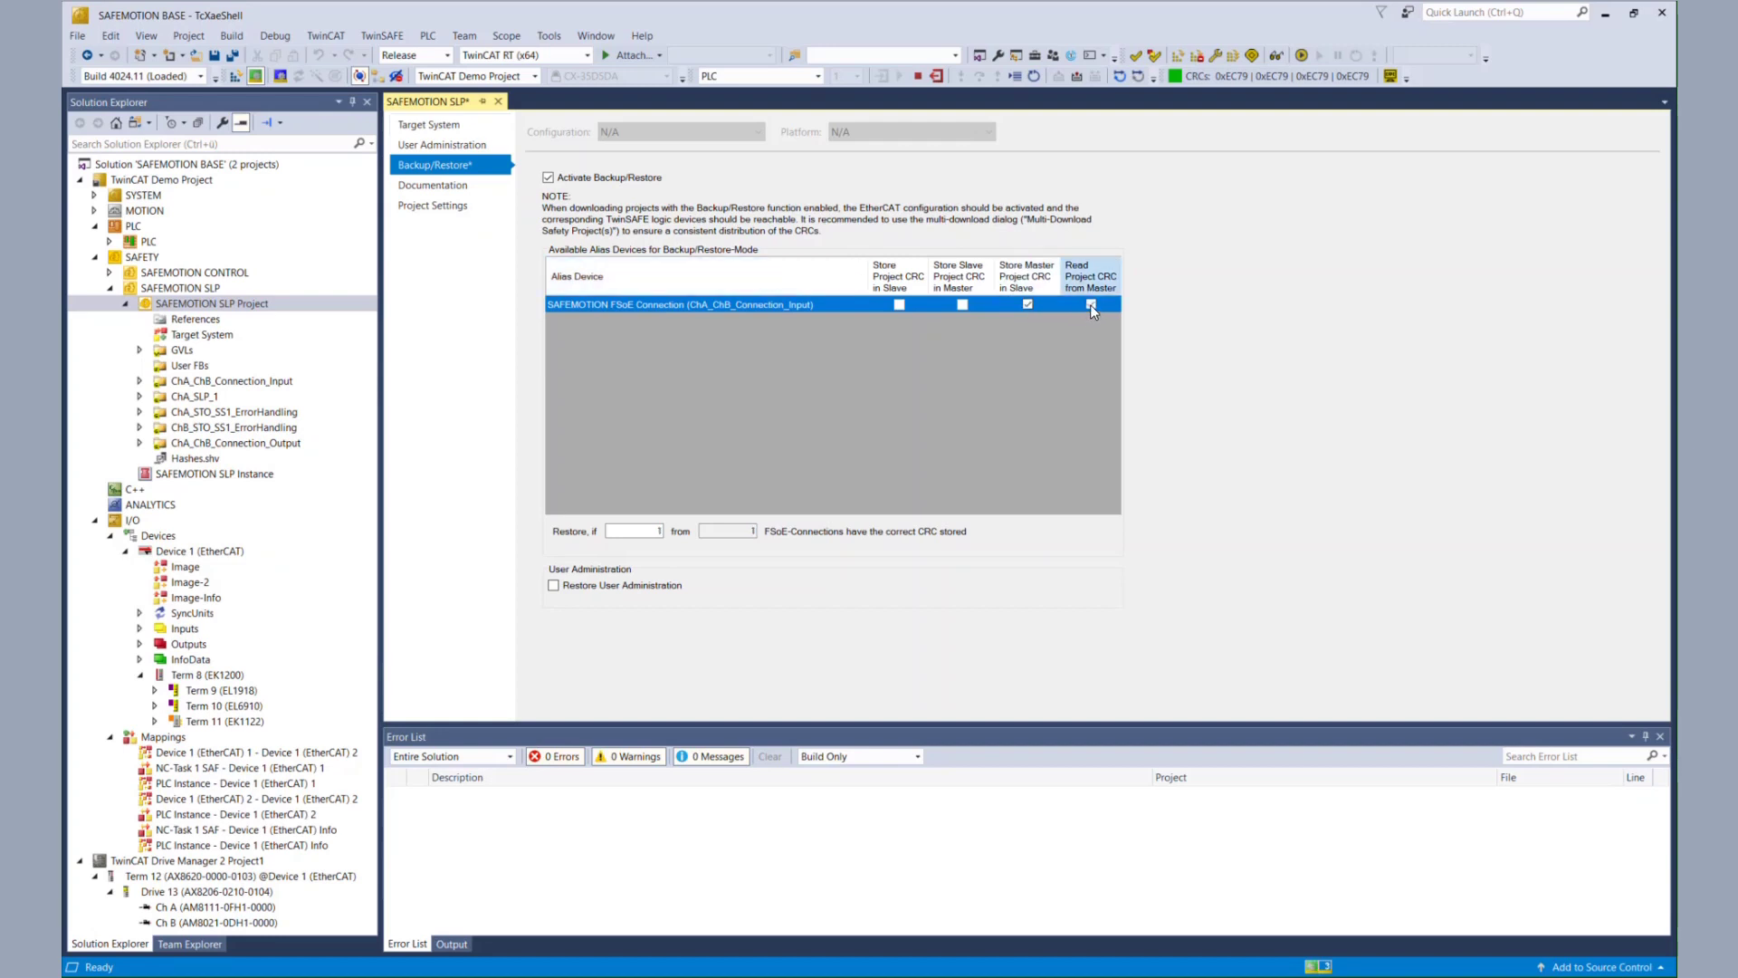
{"action": "left_click", "coordinate": [553, 586]}
{"action": "left_click", "coordinate": [109, 272]}
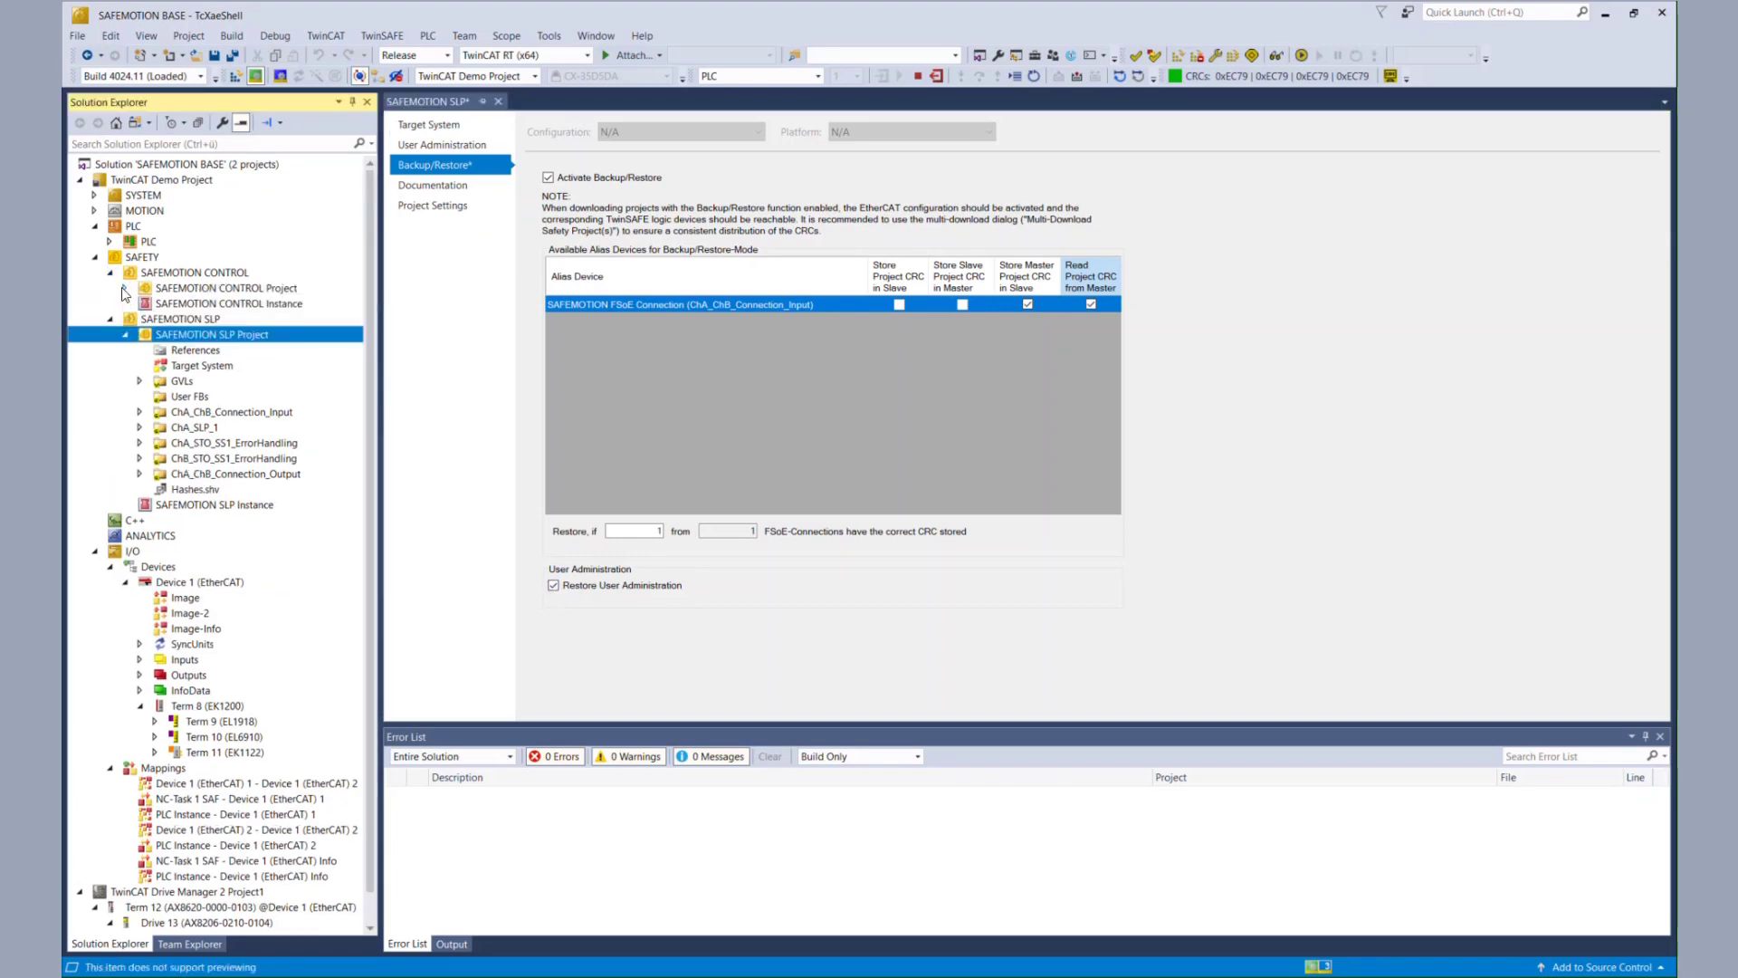
{"action": "left_click", "coordinate": [125, 287]}
- Activate SAFEMOTION CONTROL Backup/Restore with slave and master CRC storage for Term 2 and Drive 13, then save all
{"action": "left_click", "coordinate": [190, 328]}
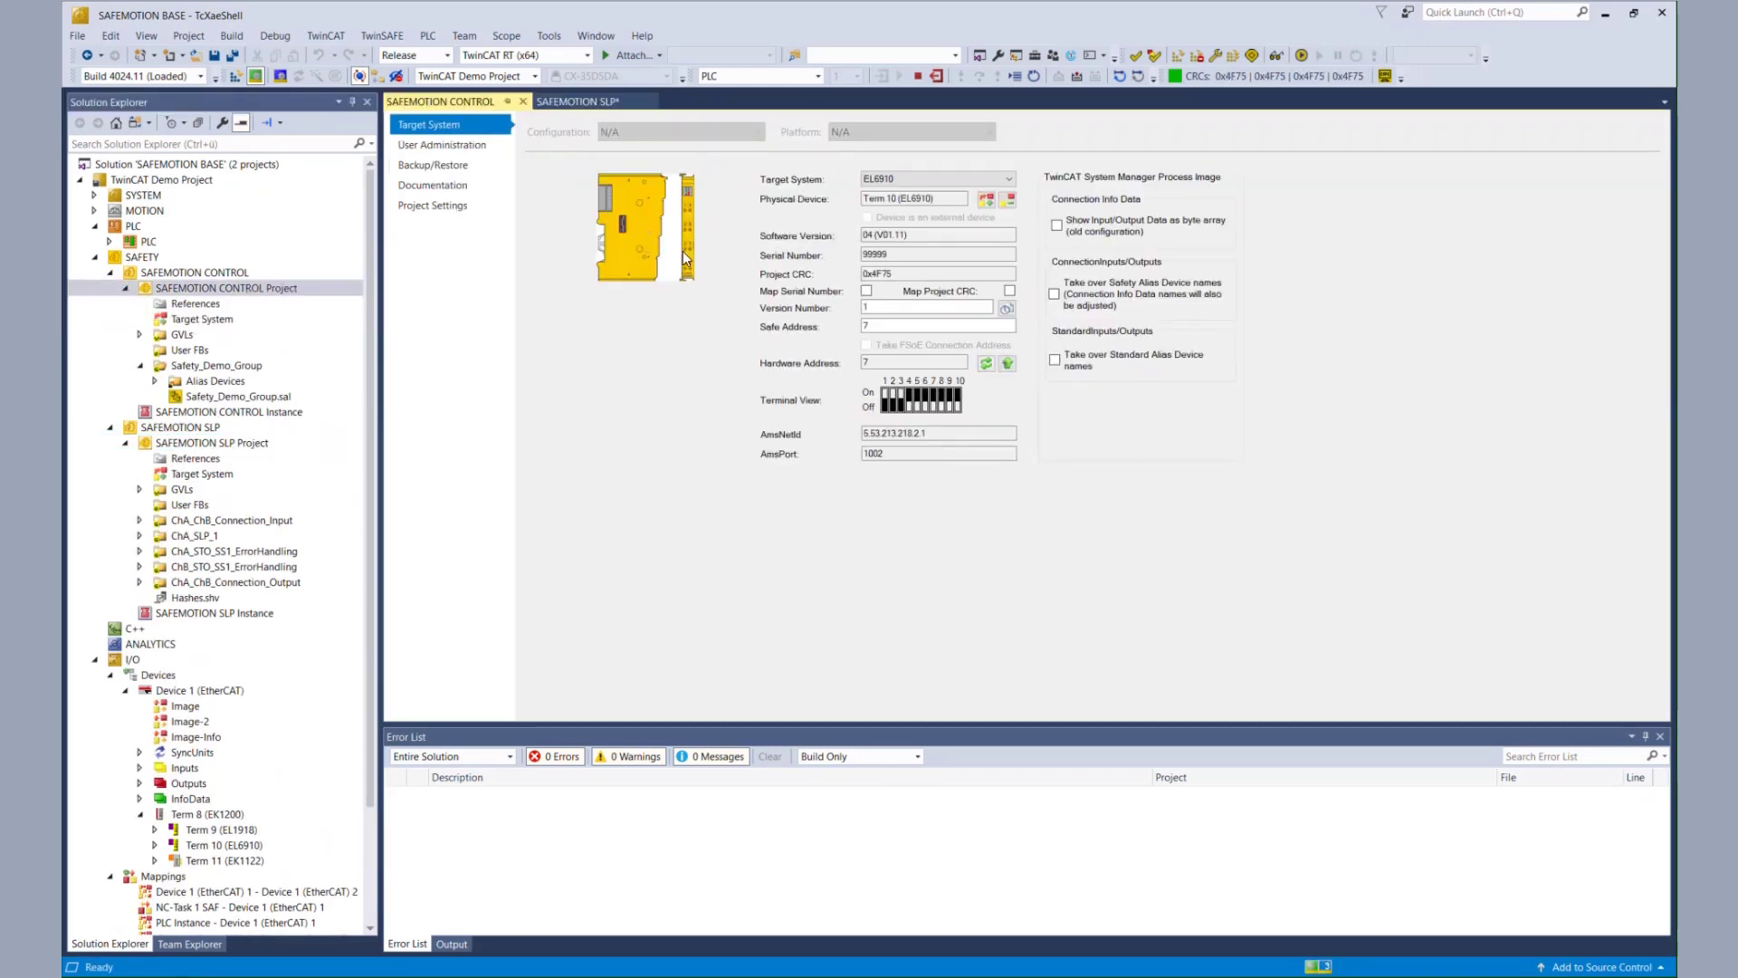
{"action": "left_click", "coordinate": [453, 167]}
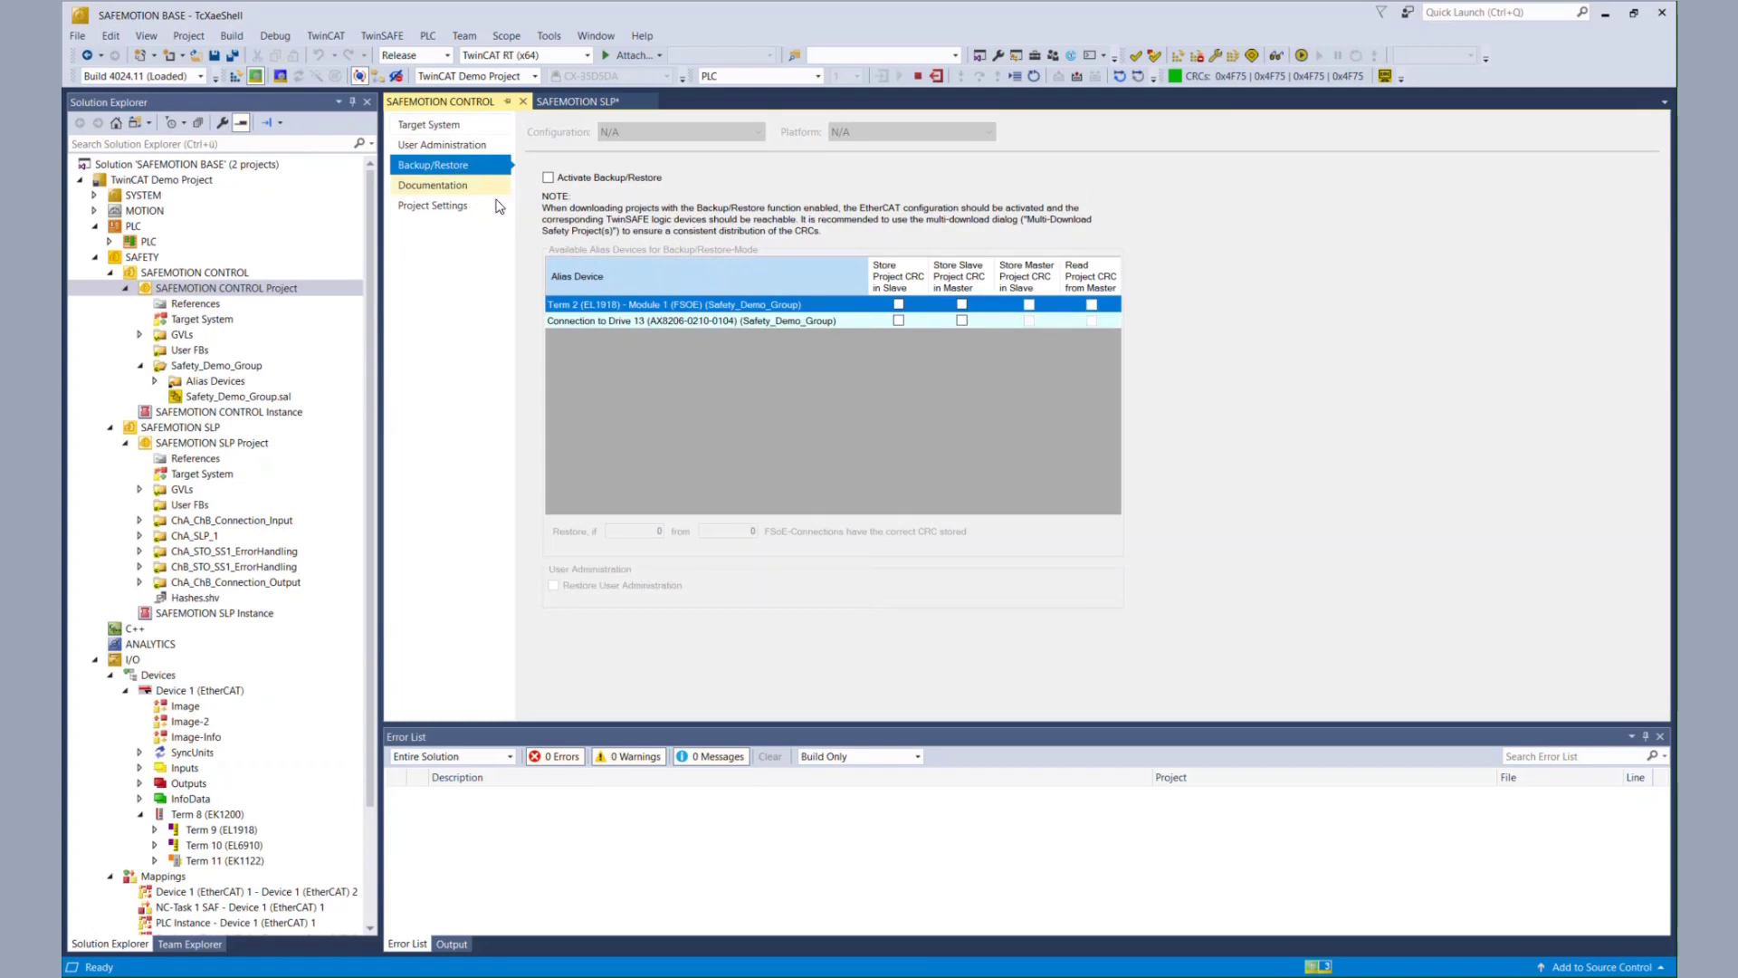
{"action": "left_click", "coordinate": [549, 179]}
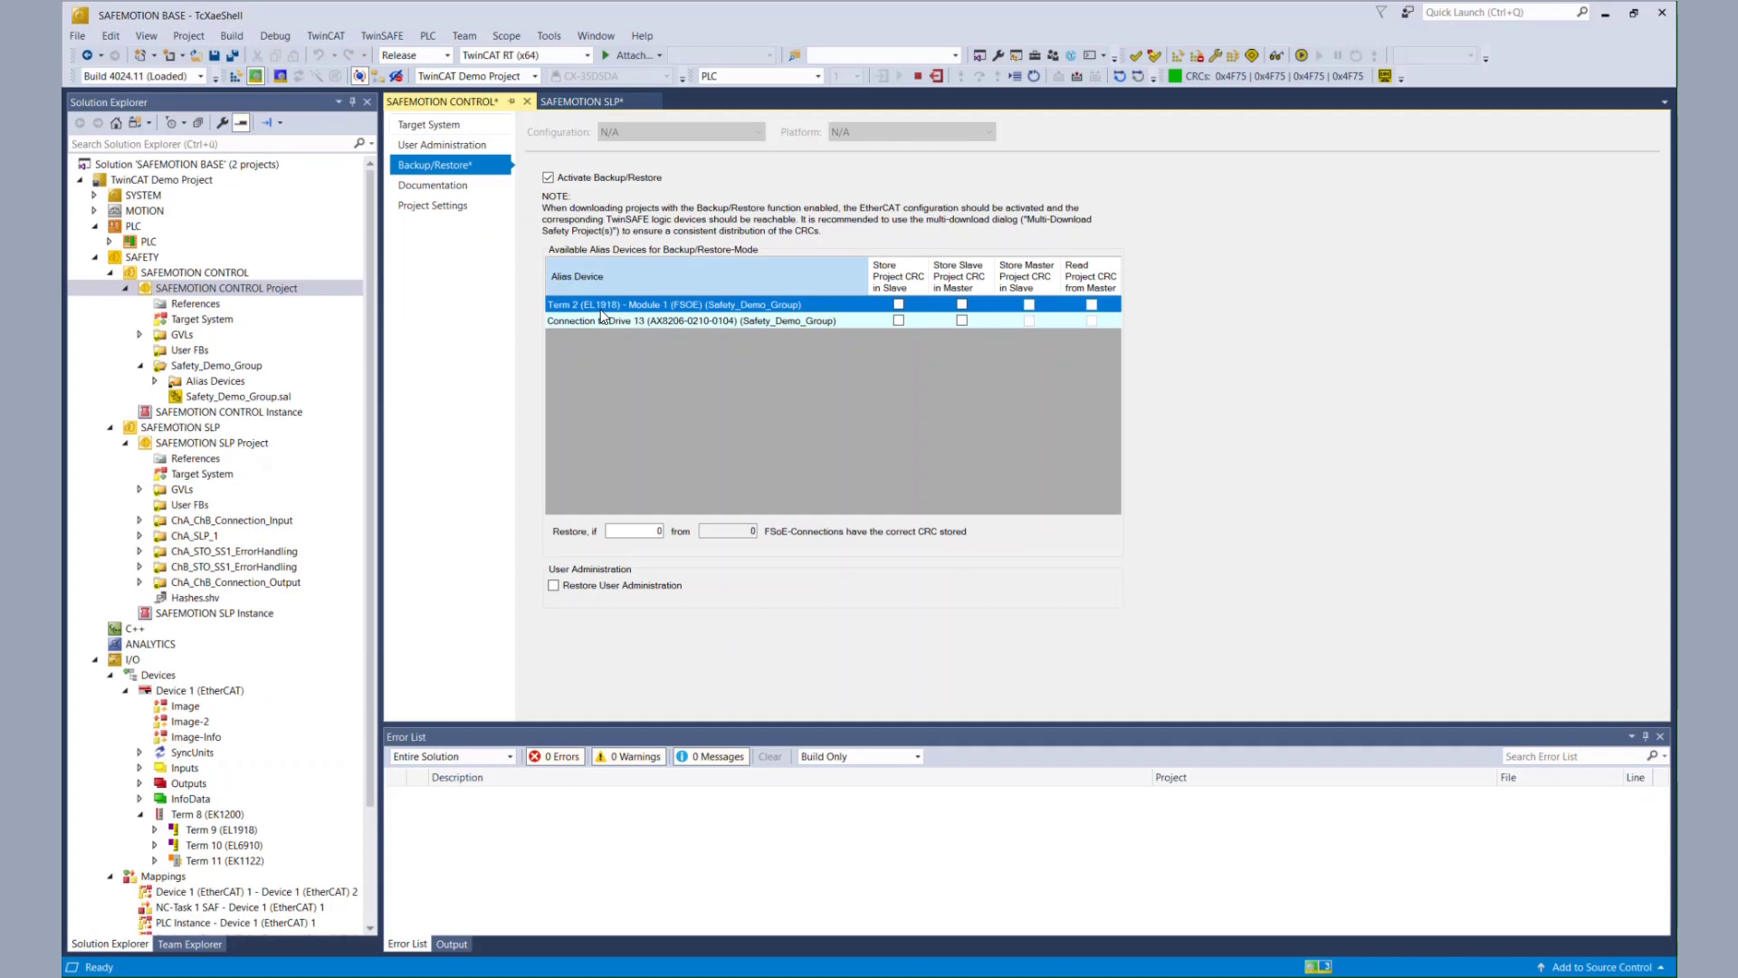
{"action": "left_click", "coordinate": [899, 306]}
{"action": "left_click", "coordinate": [961, 305]}
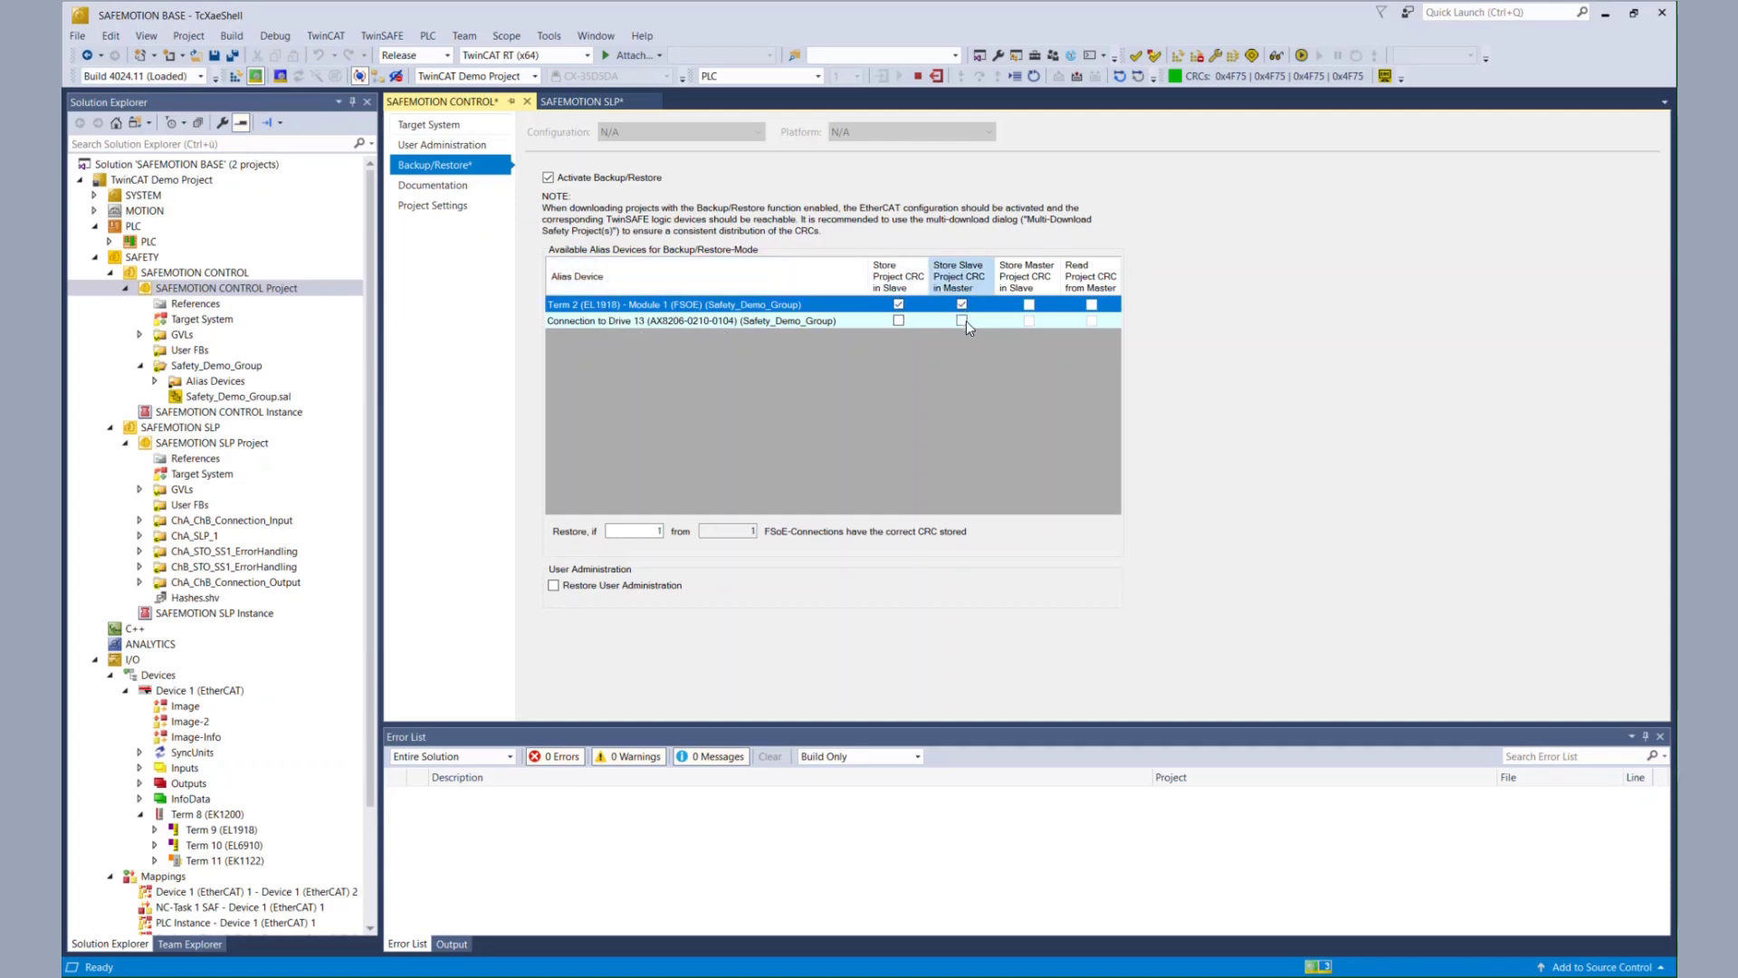
{"action": "left_click", "coordinate": [963, 320]}
{"action": "left_click", "coordinate": [897, 320]}
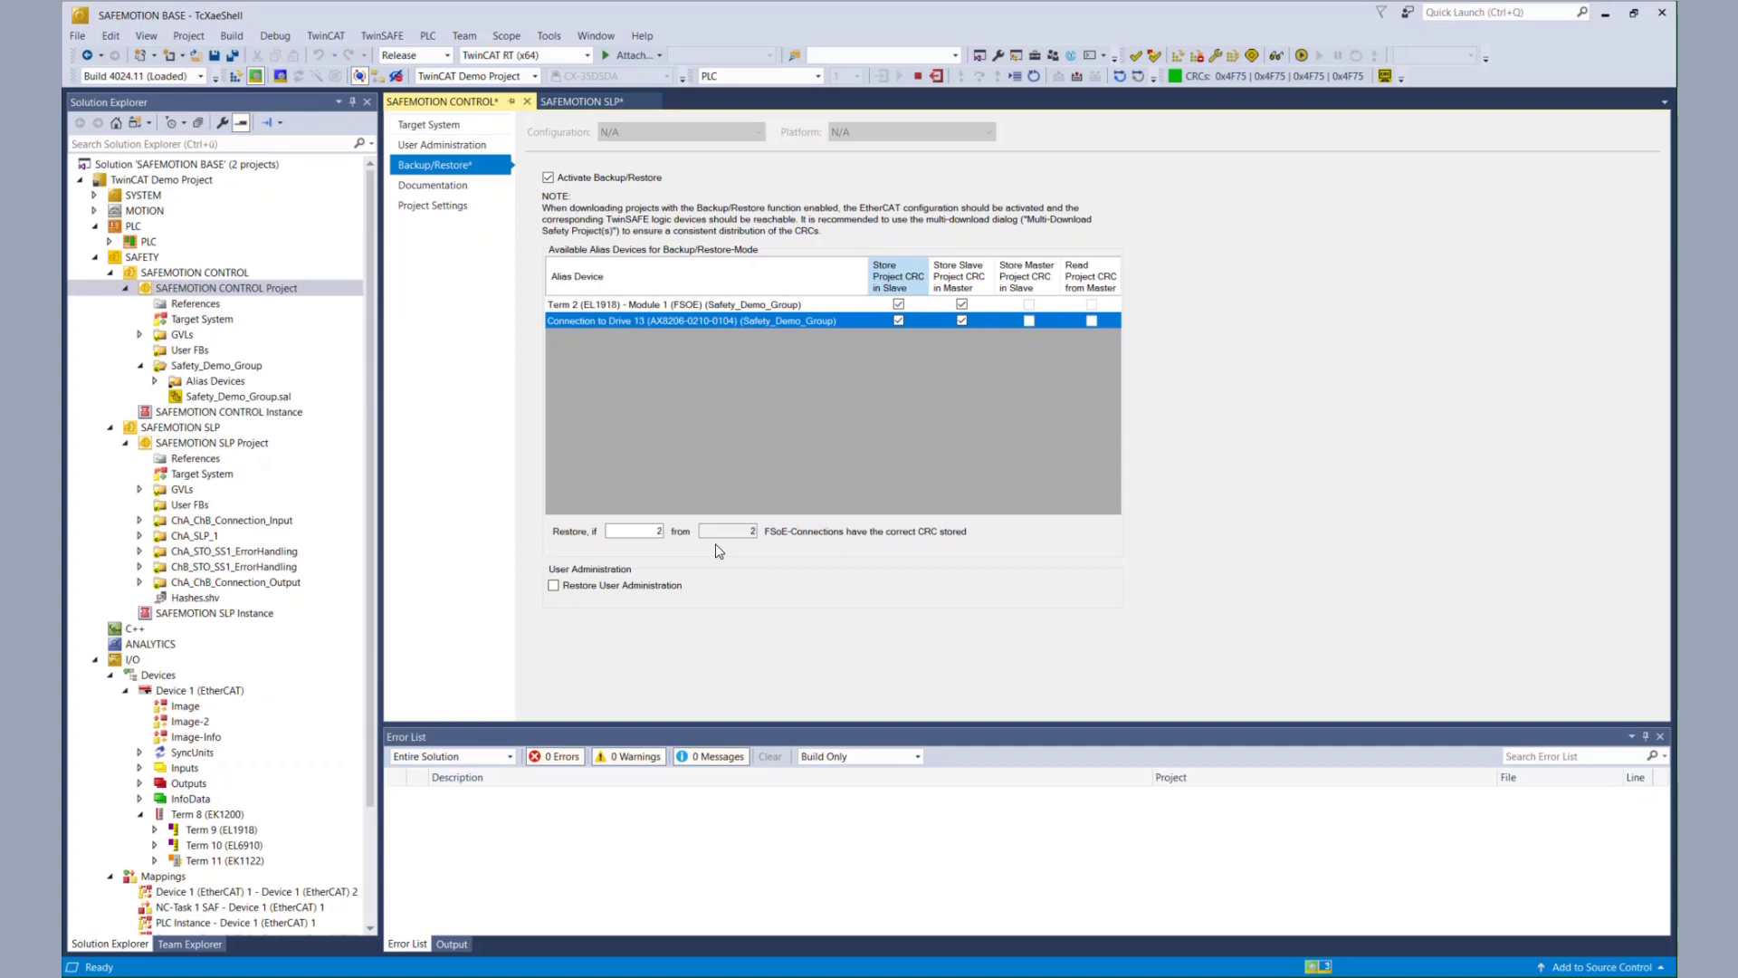
{"action": "left_click", "coordinate": [633, 531]}
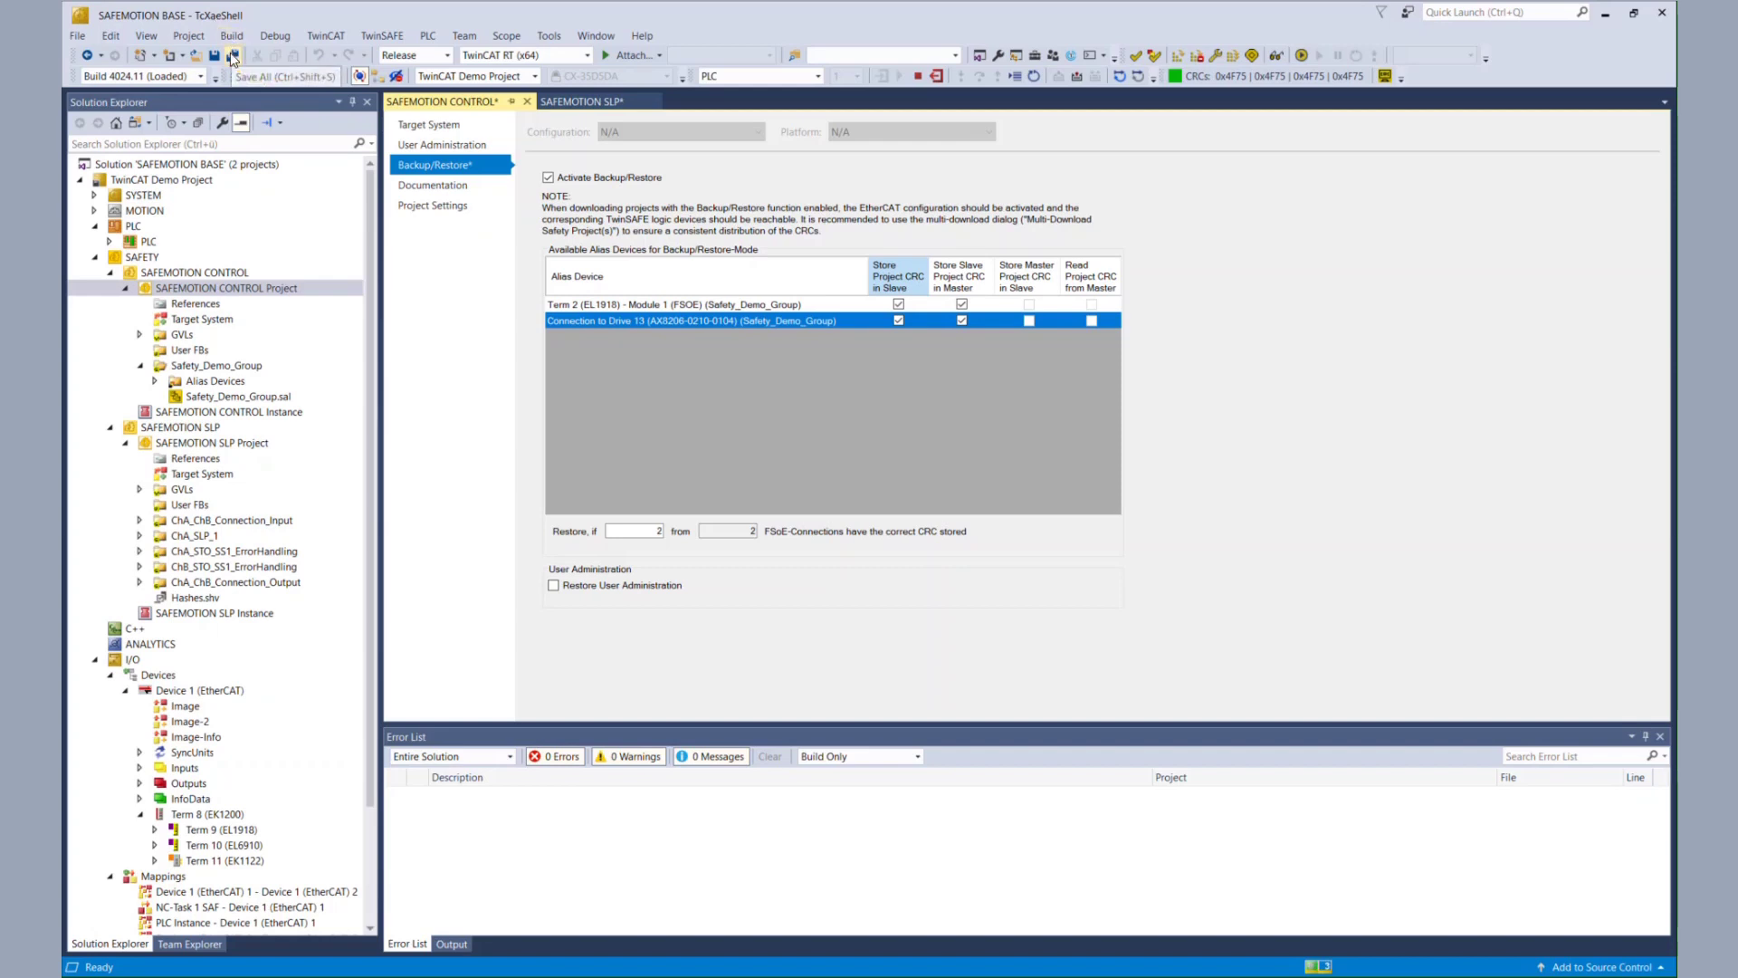
{"action": "left_click", "coordinate": [233, 56]}
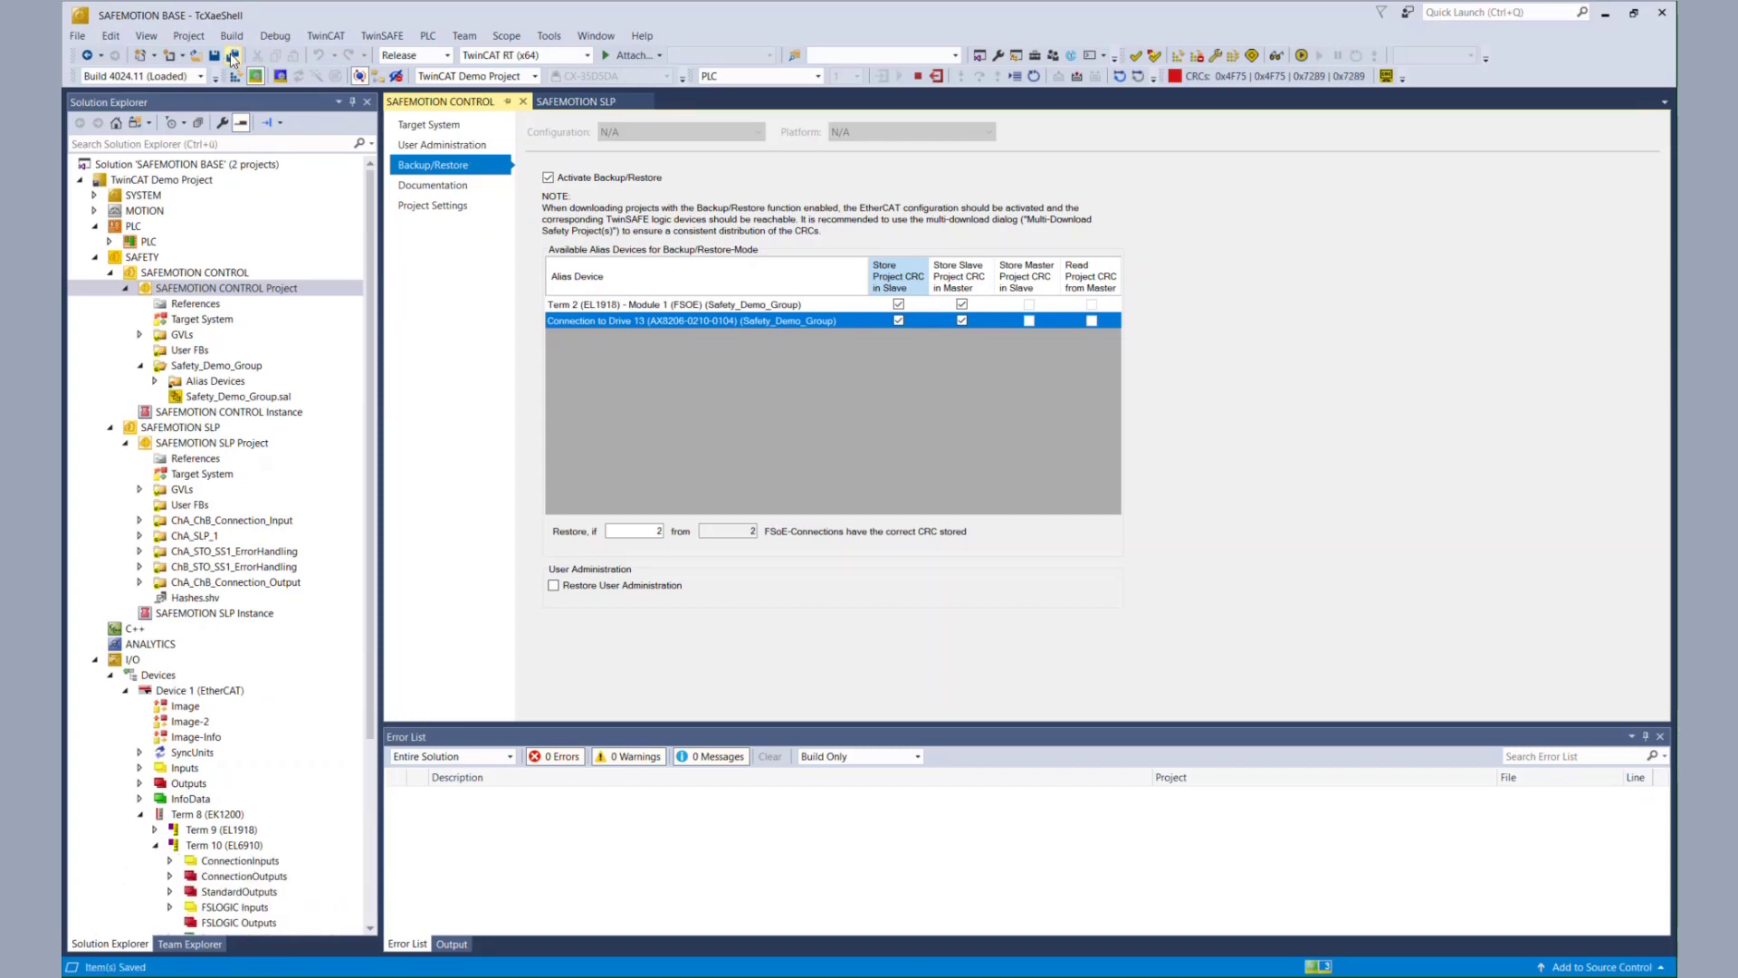
- Start the multi-download and enlarge the dialog to inspect the backup/restore masters and slaves
{"action": "left_click", "coordinate": [1232, 58]}
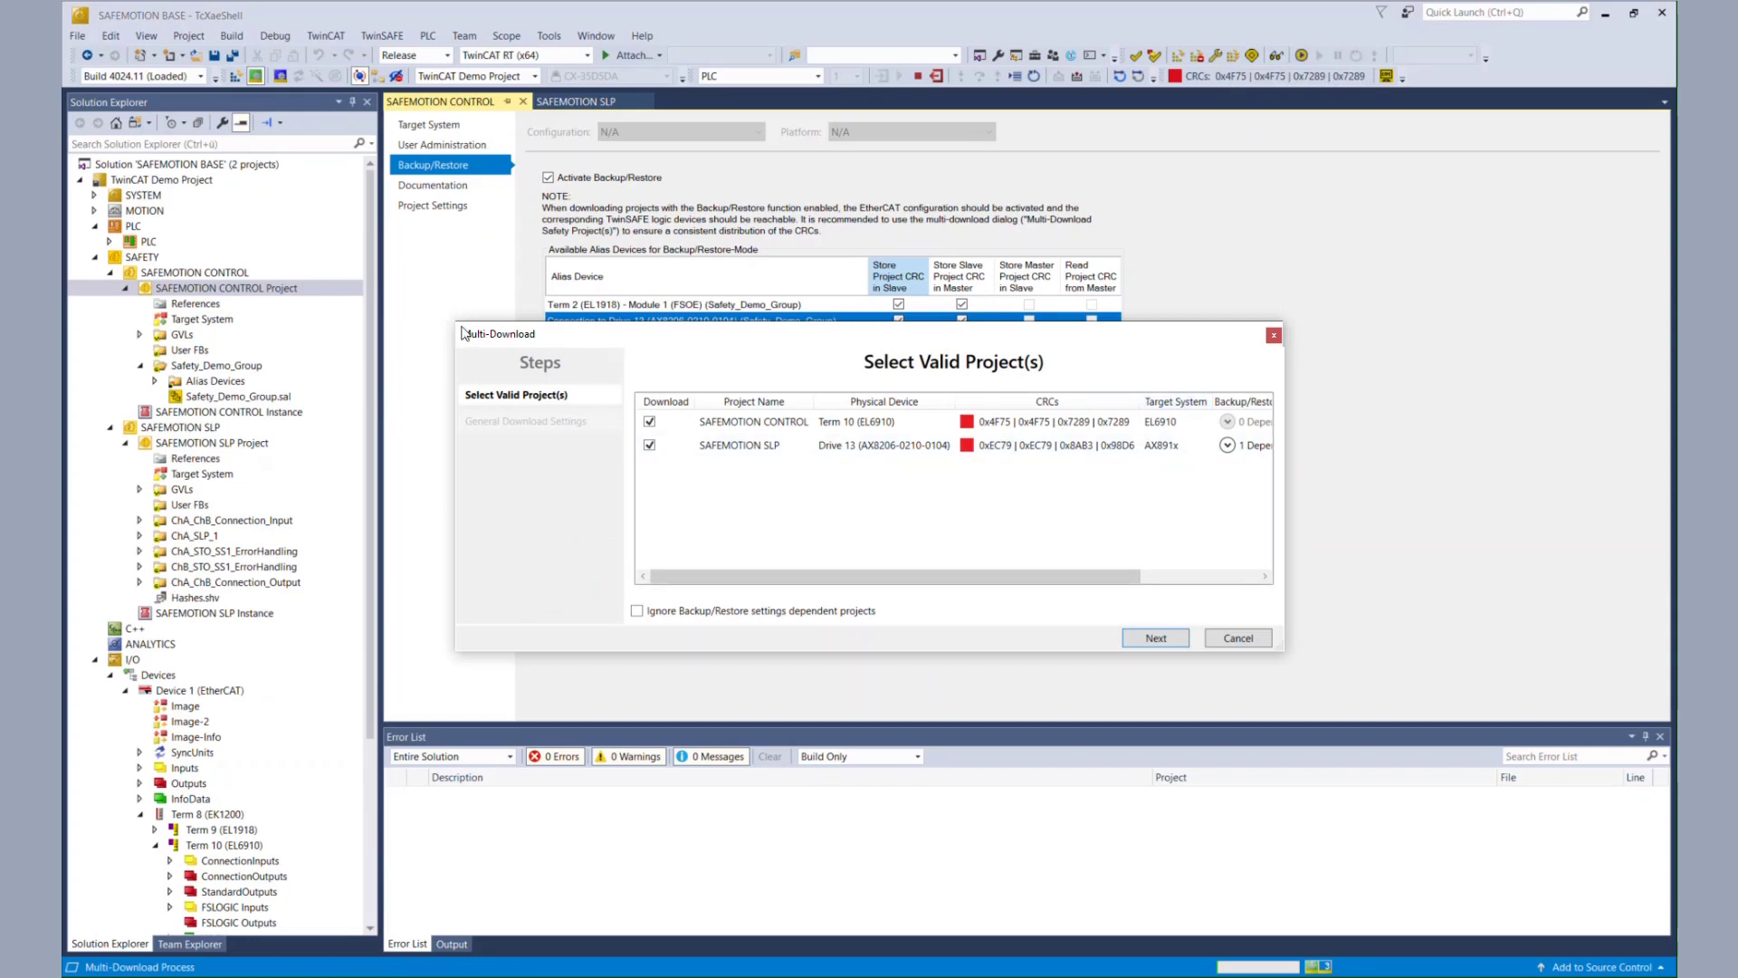
{"action": "left_click_drag", "start_coordinate": [453, 321], "coordinate": [190, 119]}
{"action": "left_click", "coordinate": [962, 244]}
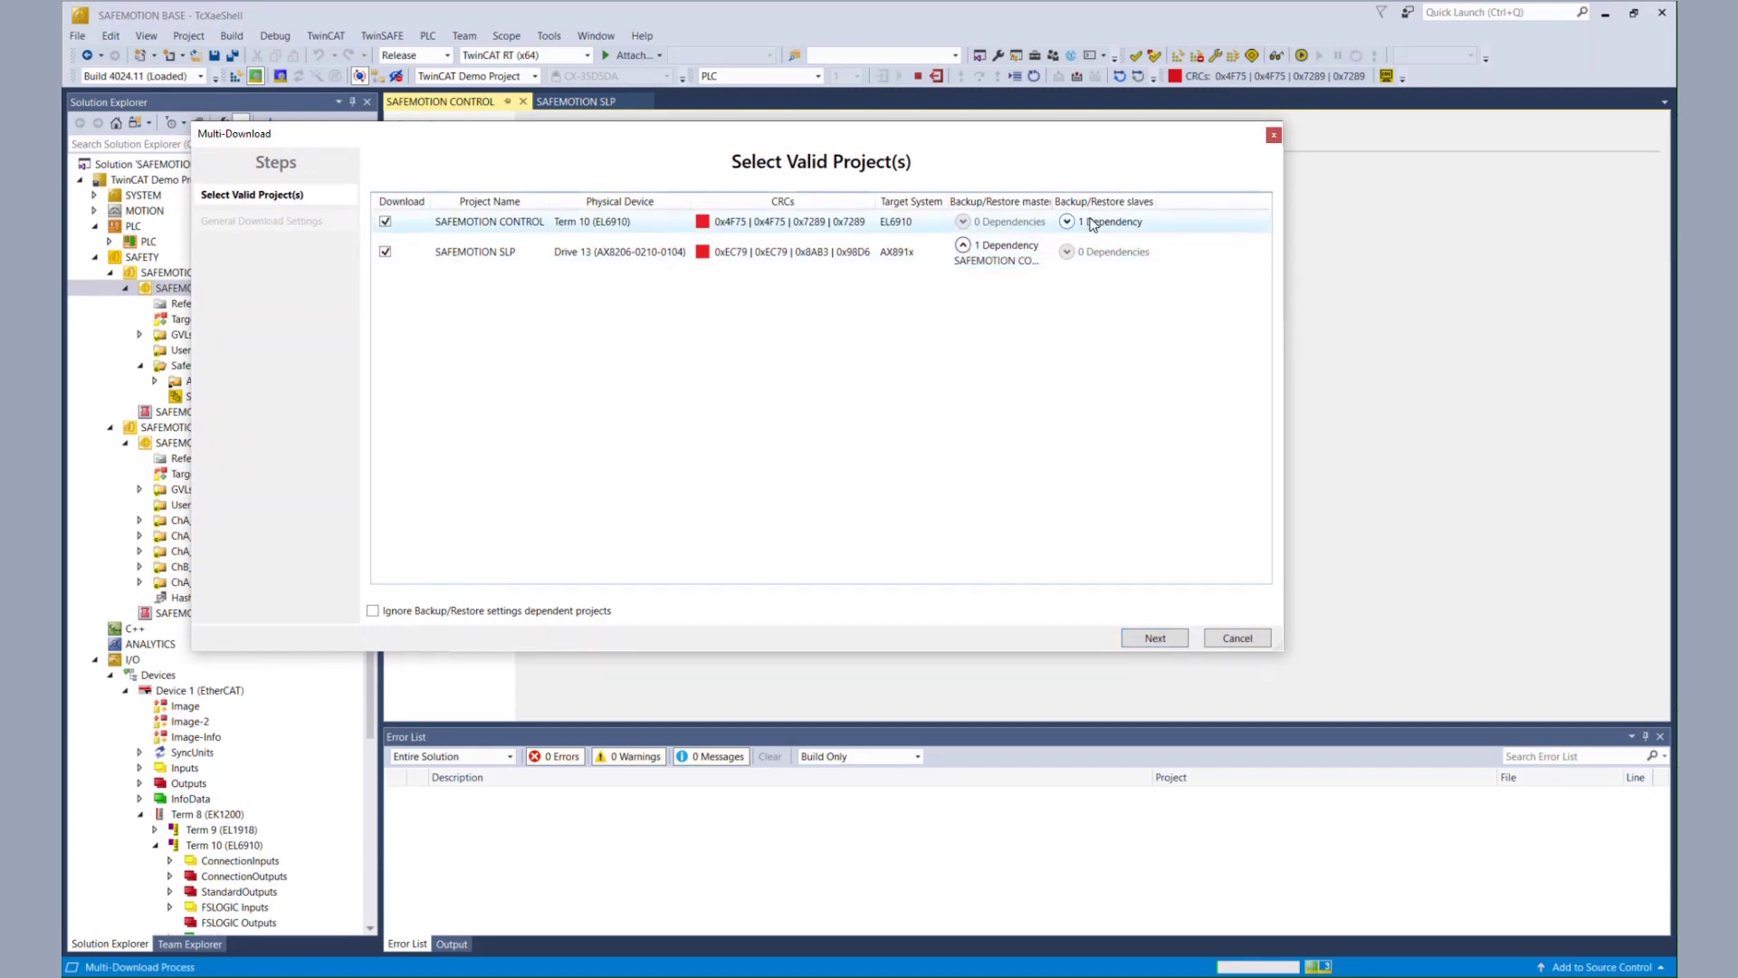
{"action": "left_click", "coordinate": [1067, 223]}
{"action": "left_click_drag", "start_coordinate": [1053, 200], "coordinate": [1097, 215]}
{"action": "left_click_drag", "start_coordinate": [1282, 649], "coordinate": [1572, 731]}
{"action": "left_click_drag", "start_coordinate": [1201, 203], "coordinate": [1268, 217]}
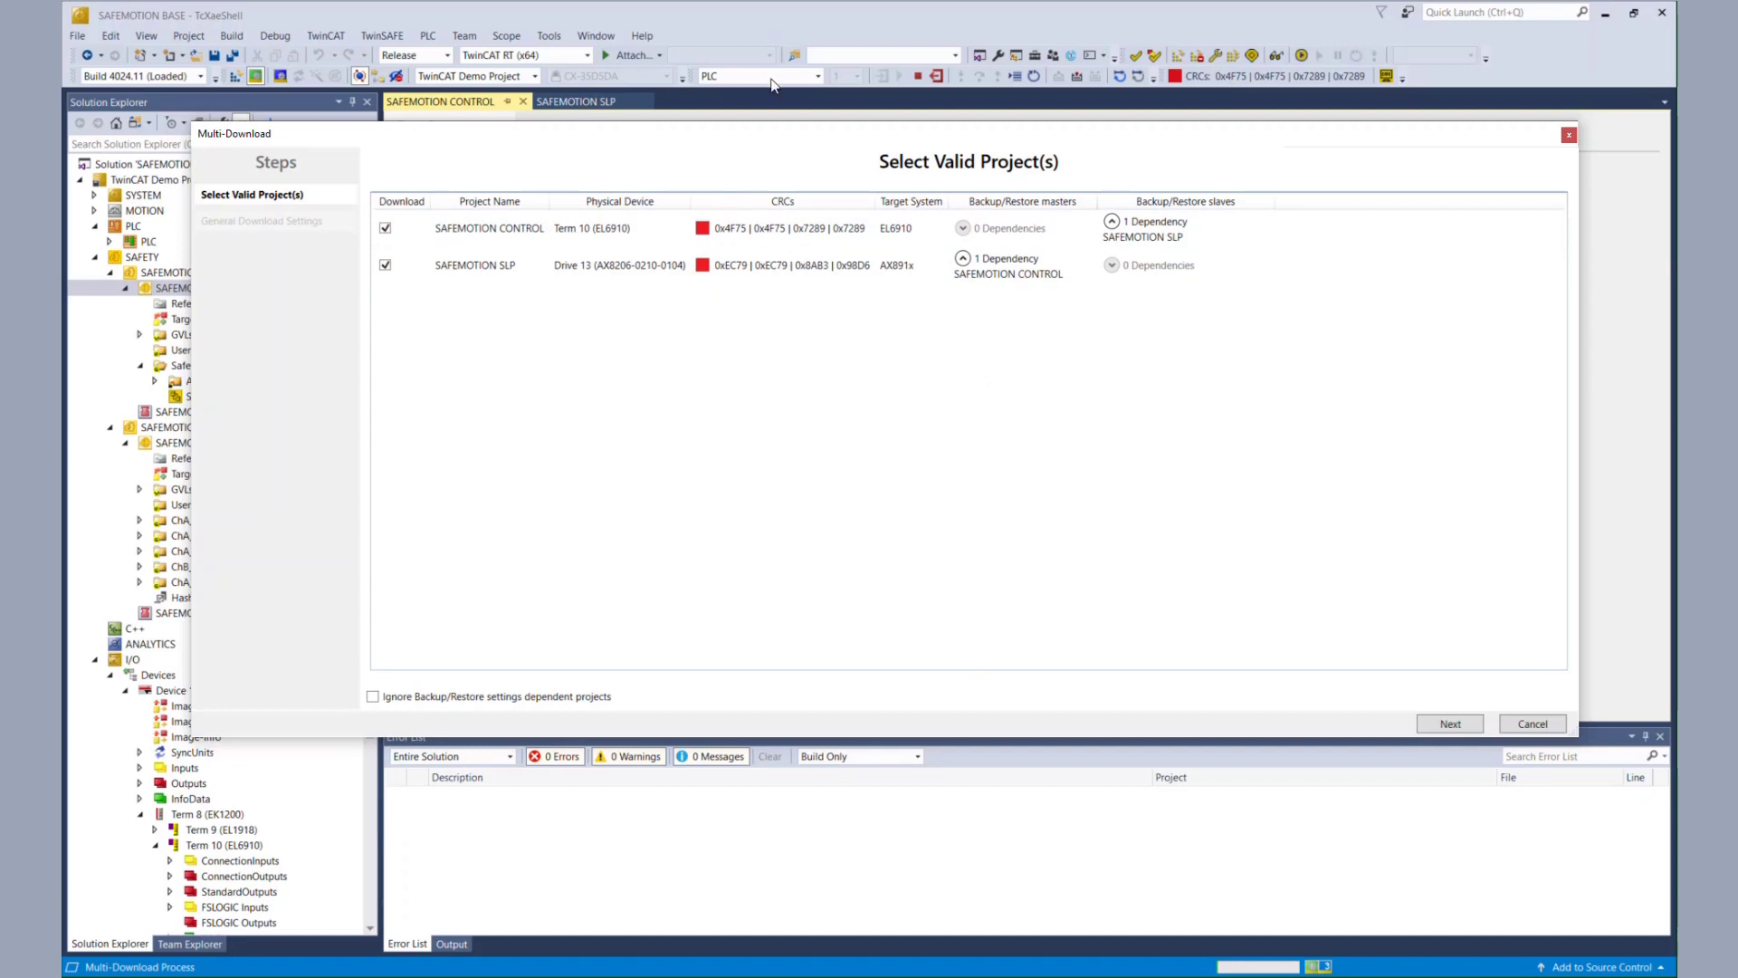
{"action": "left_click_drag", "start_coordinate": [776, 136], "coordinate": [826, 133]}
- Keep the dependent SLP project included and advance to General Download Settings
{"action": "left_click", "coordinate": [430, 694]}
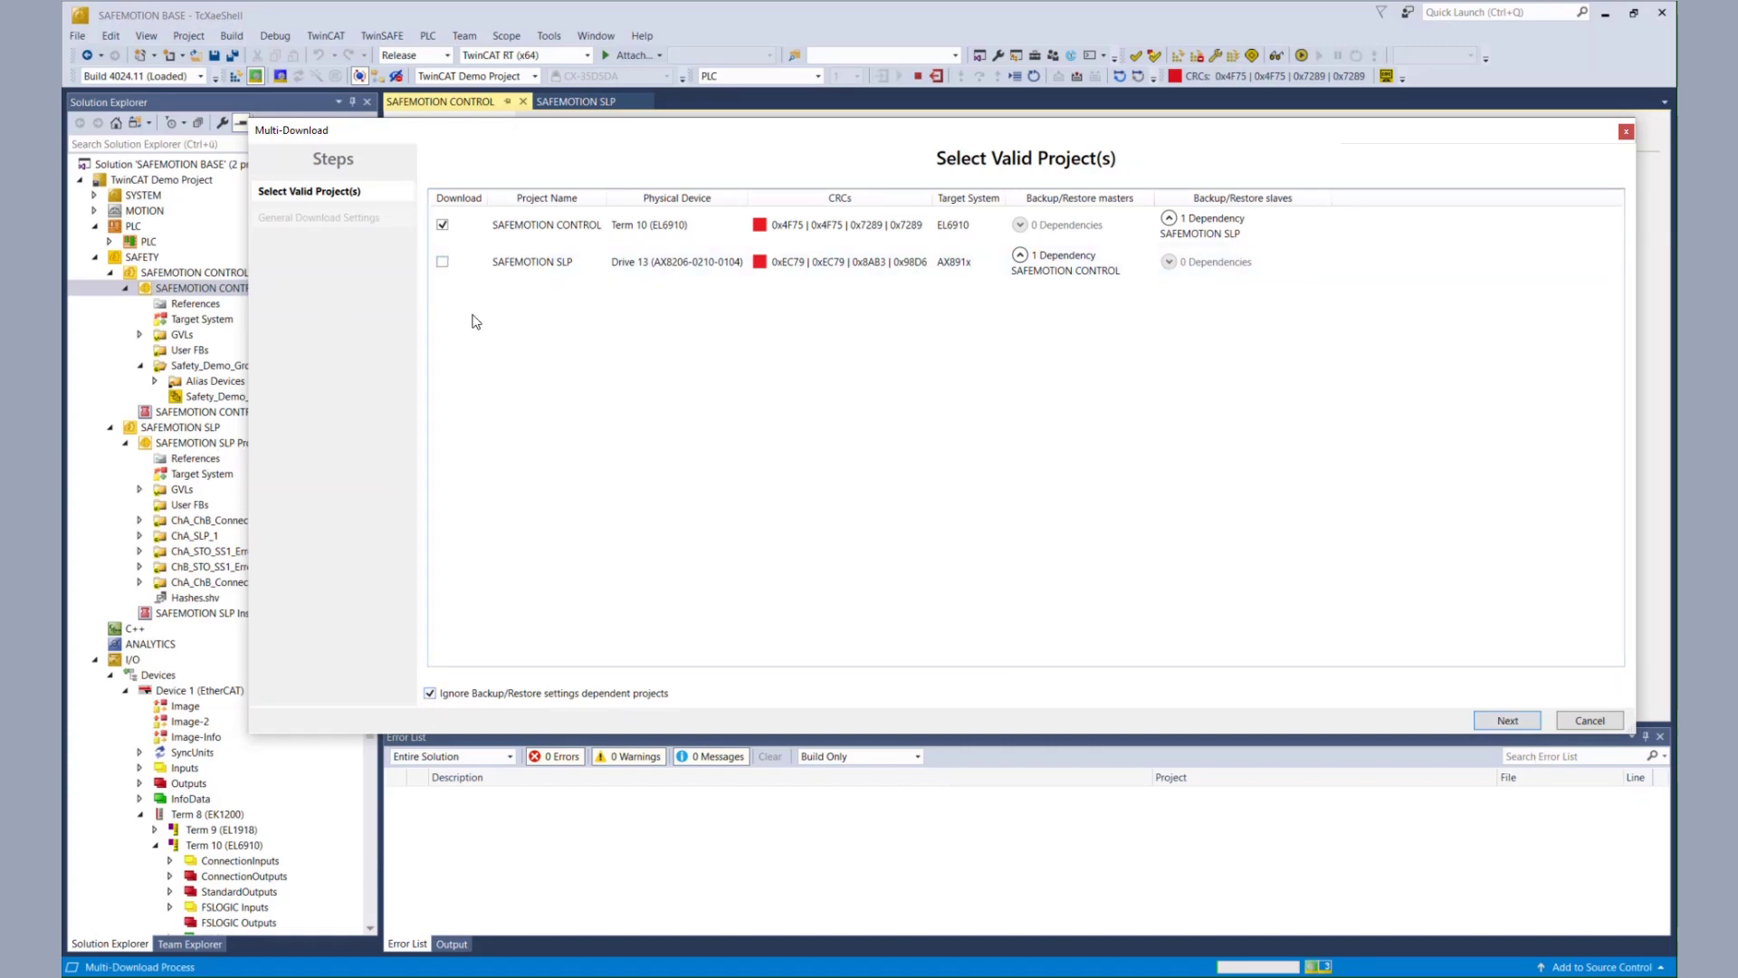
{"action": "left_click", "coordinate": [446, 695]}
{"action": "left_click", "coordinate": [1507, 721]}
{"action": "left_click", "coordinate": [560, 243]}
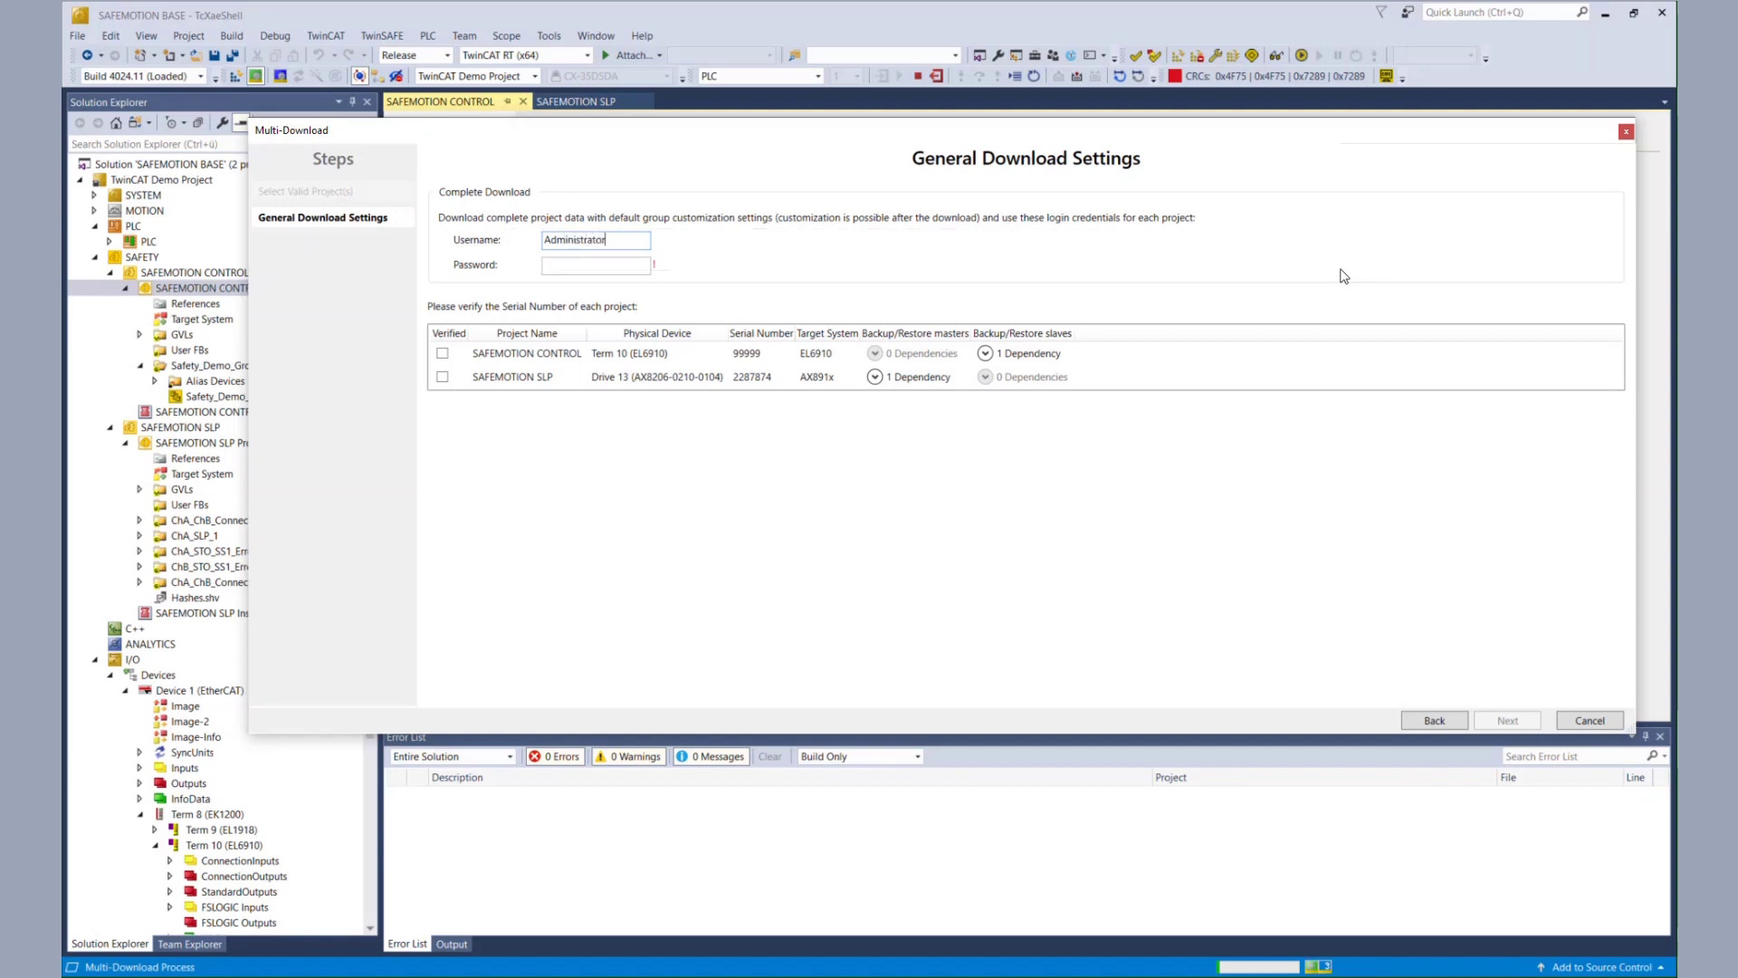
- Enter the login username and mark both projects' serial numbers as verified
{"action": "type", "text": "nSAF"}
{"action": "left_click", "coordinate": [441, 353]}
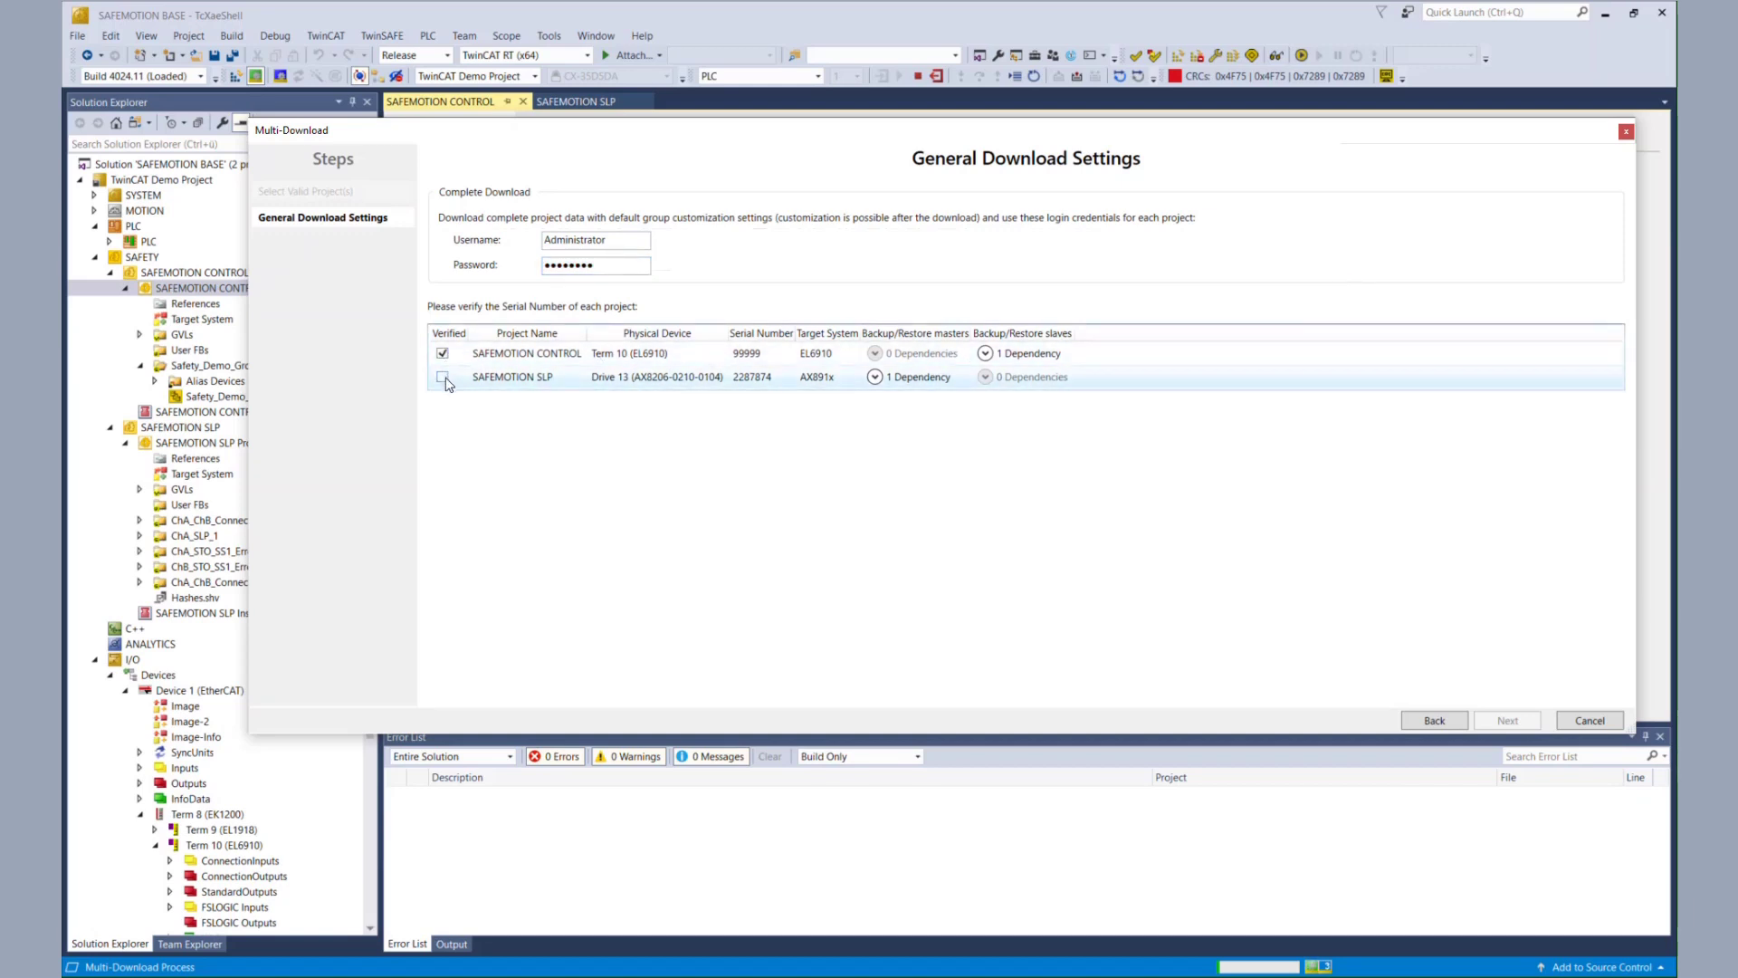
{"action": "left_click", "coordinate": [442, 377]}
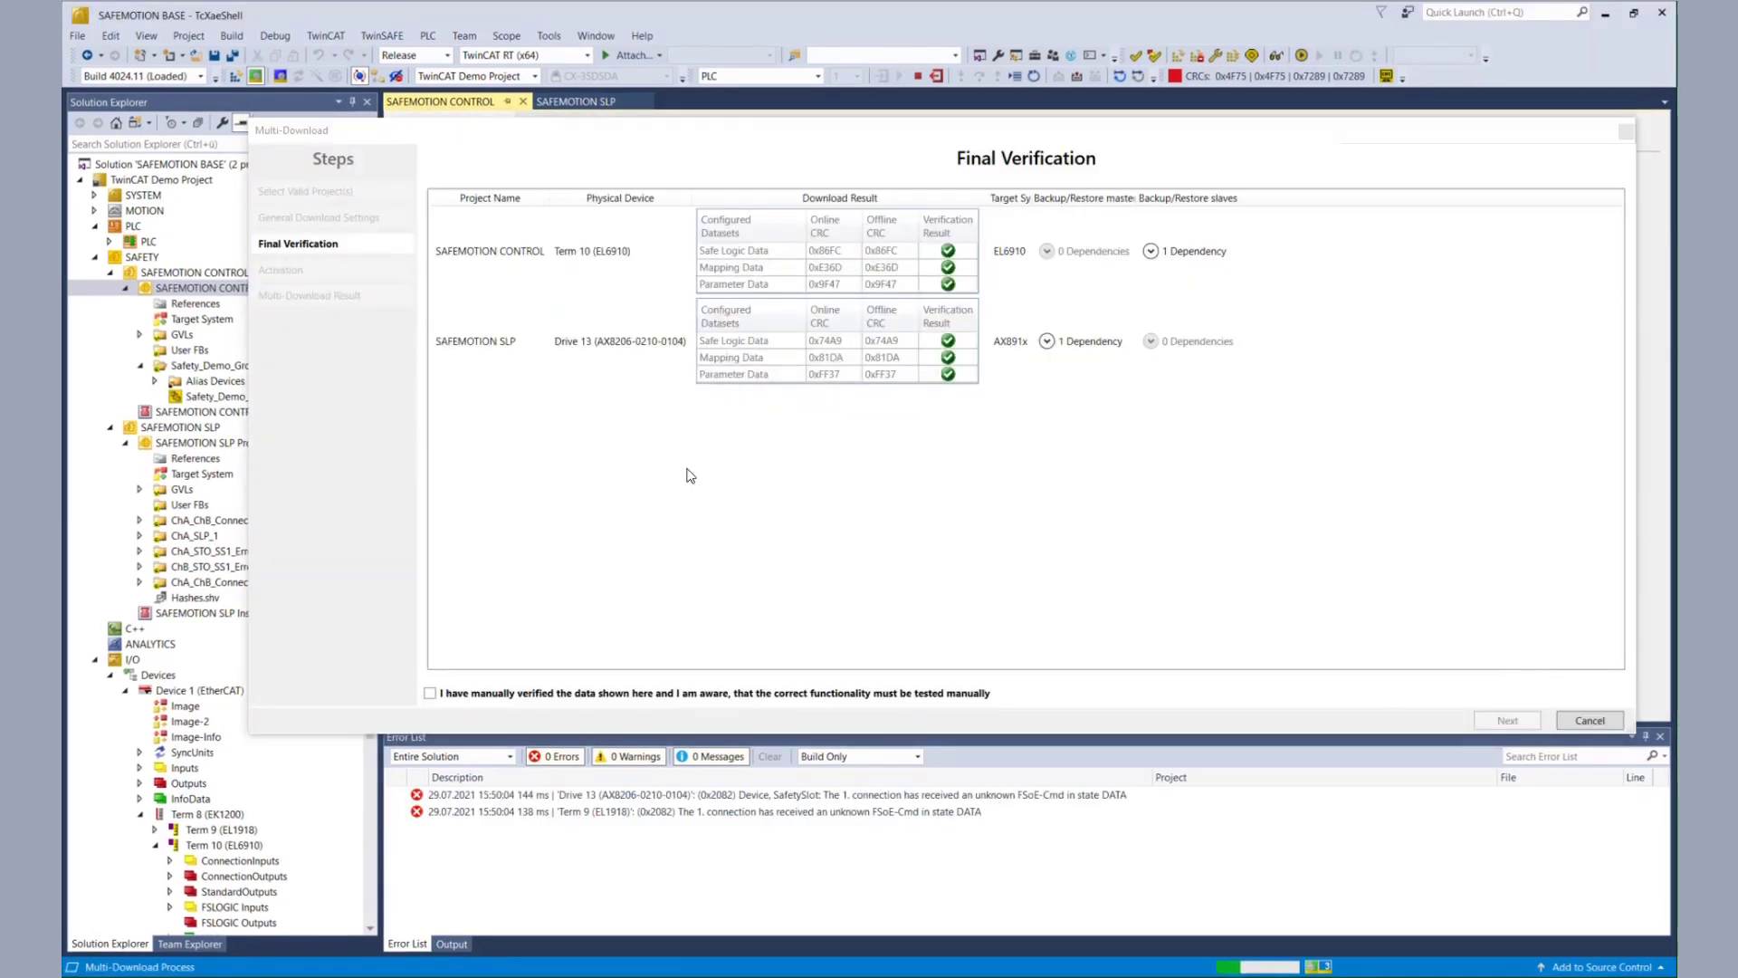
- Review the backup/restore dependencies, confirm manual verification, and proceed to activation
{"action": "left_click", "coordinate": [1047, 341]}
{"action": "left_click", "coordinate": [1151, 251]}
{"action": "left_click_drag", "start_coordinate": [1140, 198], "coordinate": [1233, 199]}
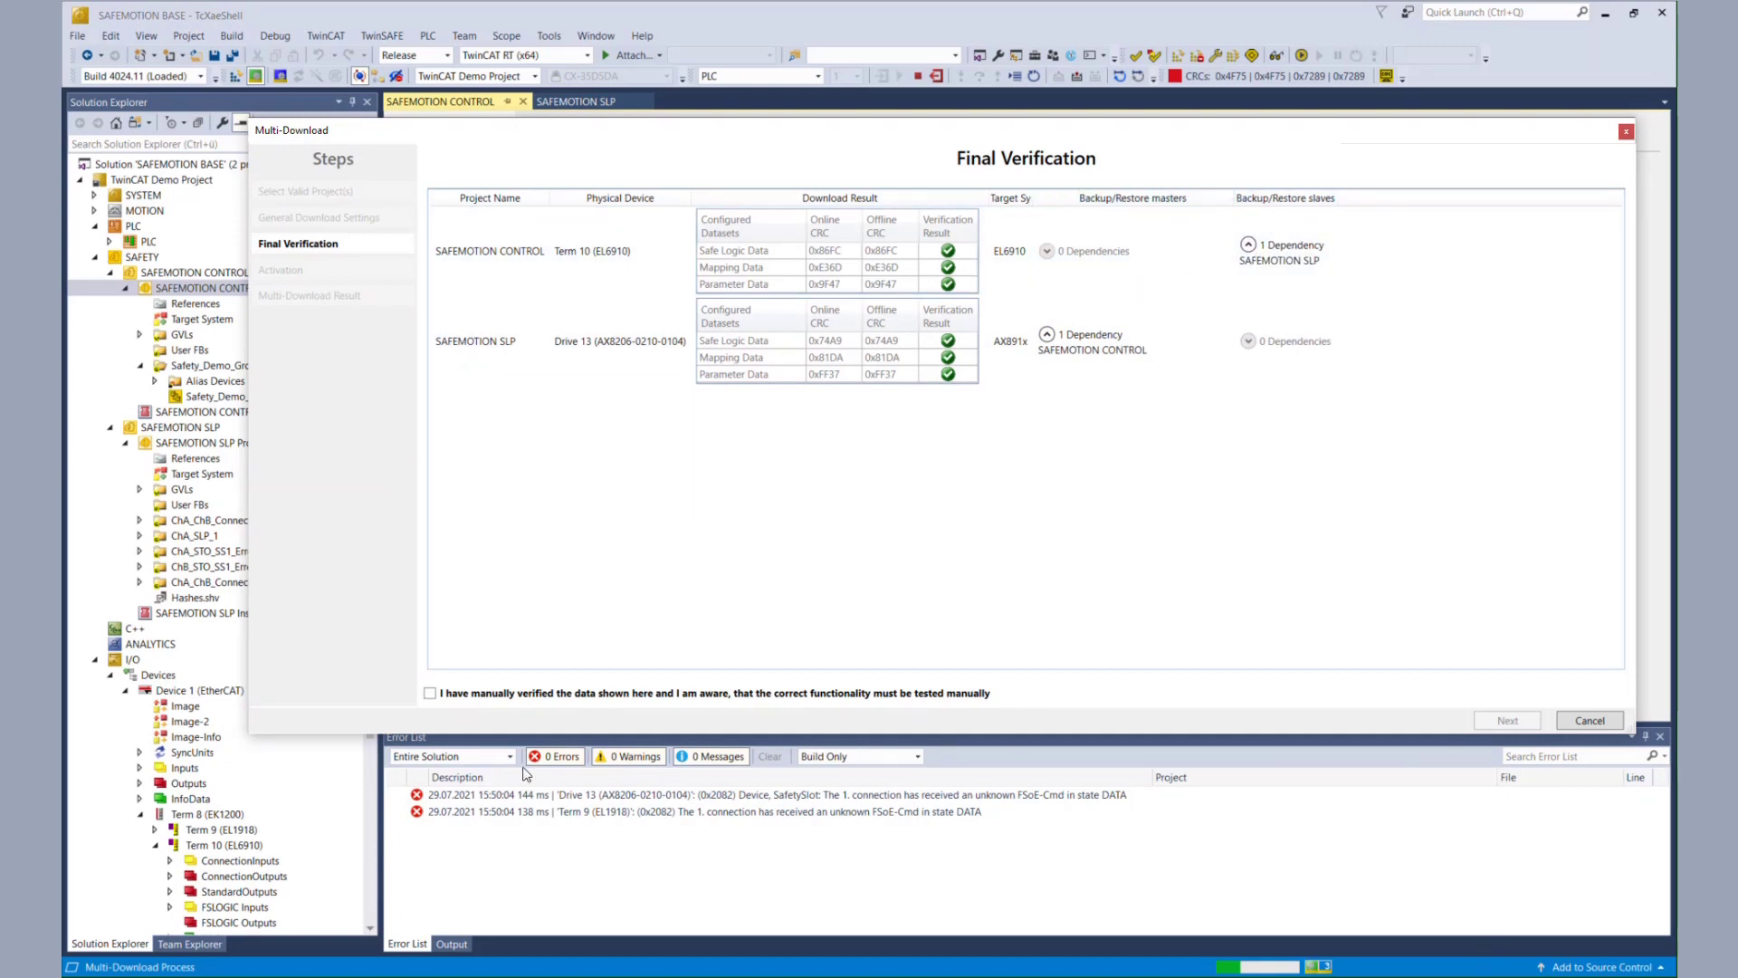
{"action": "left_click", "coordinate": [430, 694]}
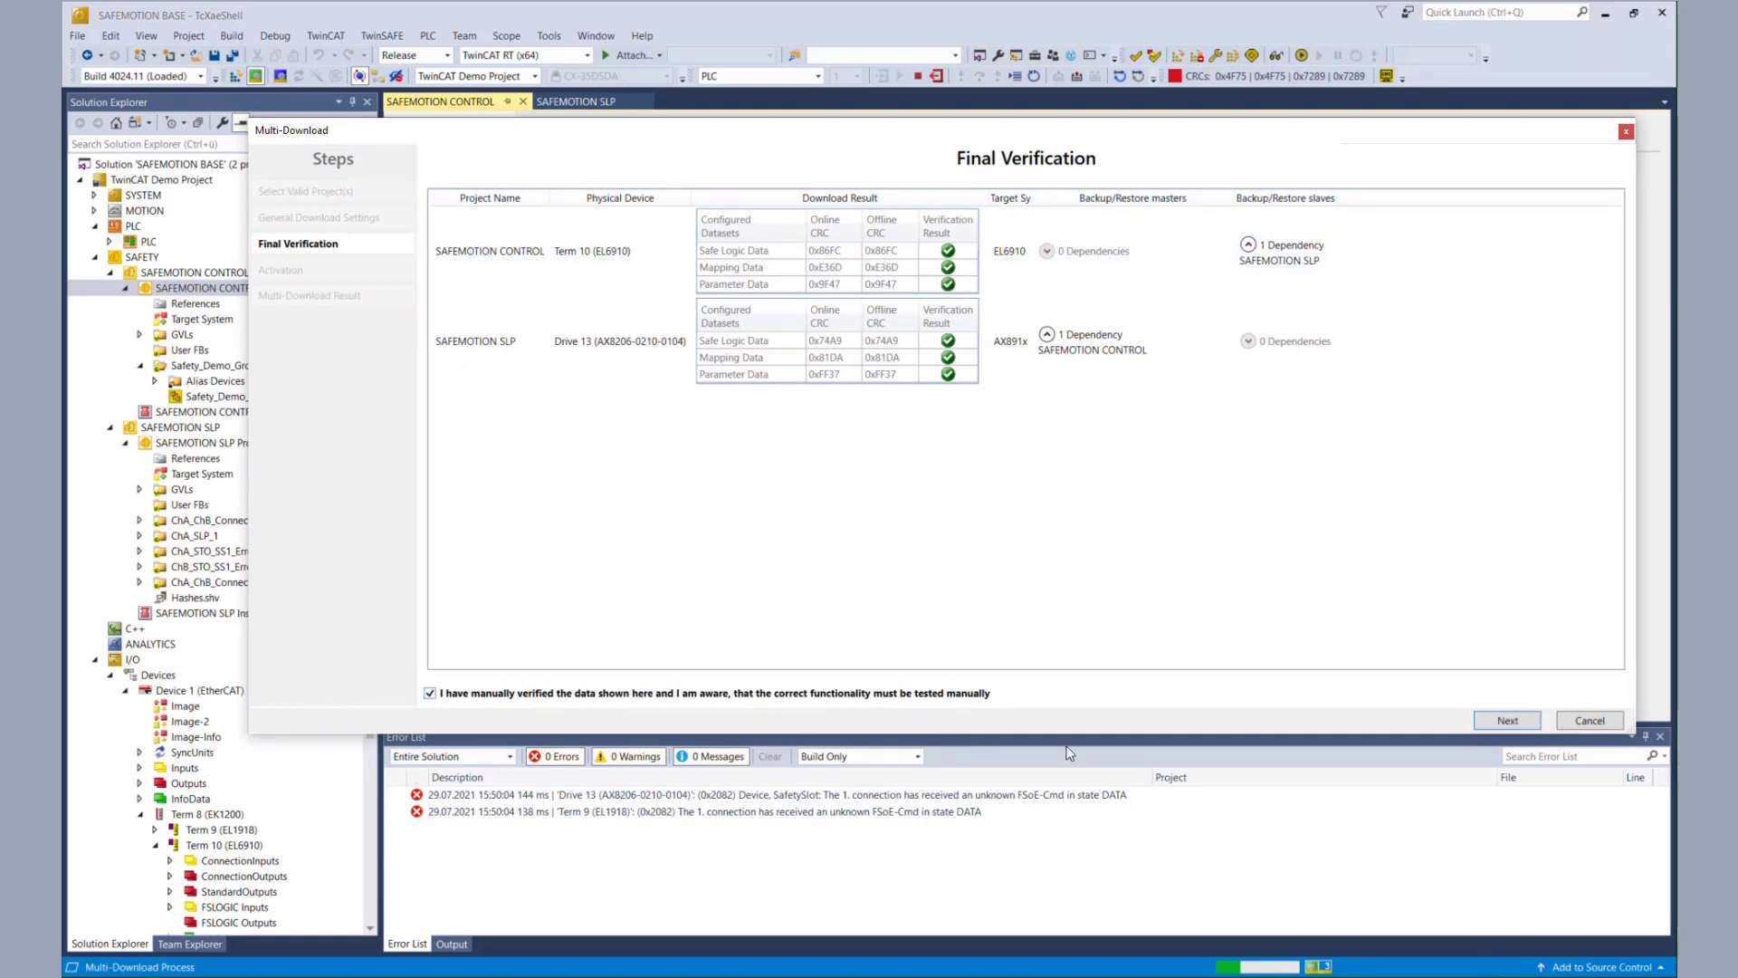
{"action": "left_click", "coordinate": [1508, 722]}
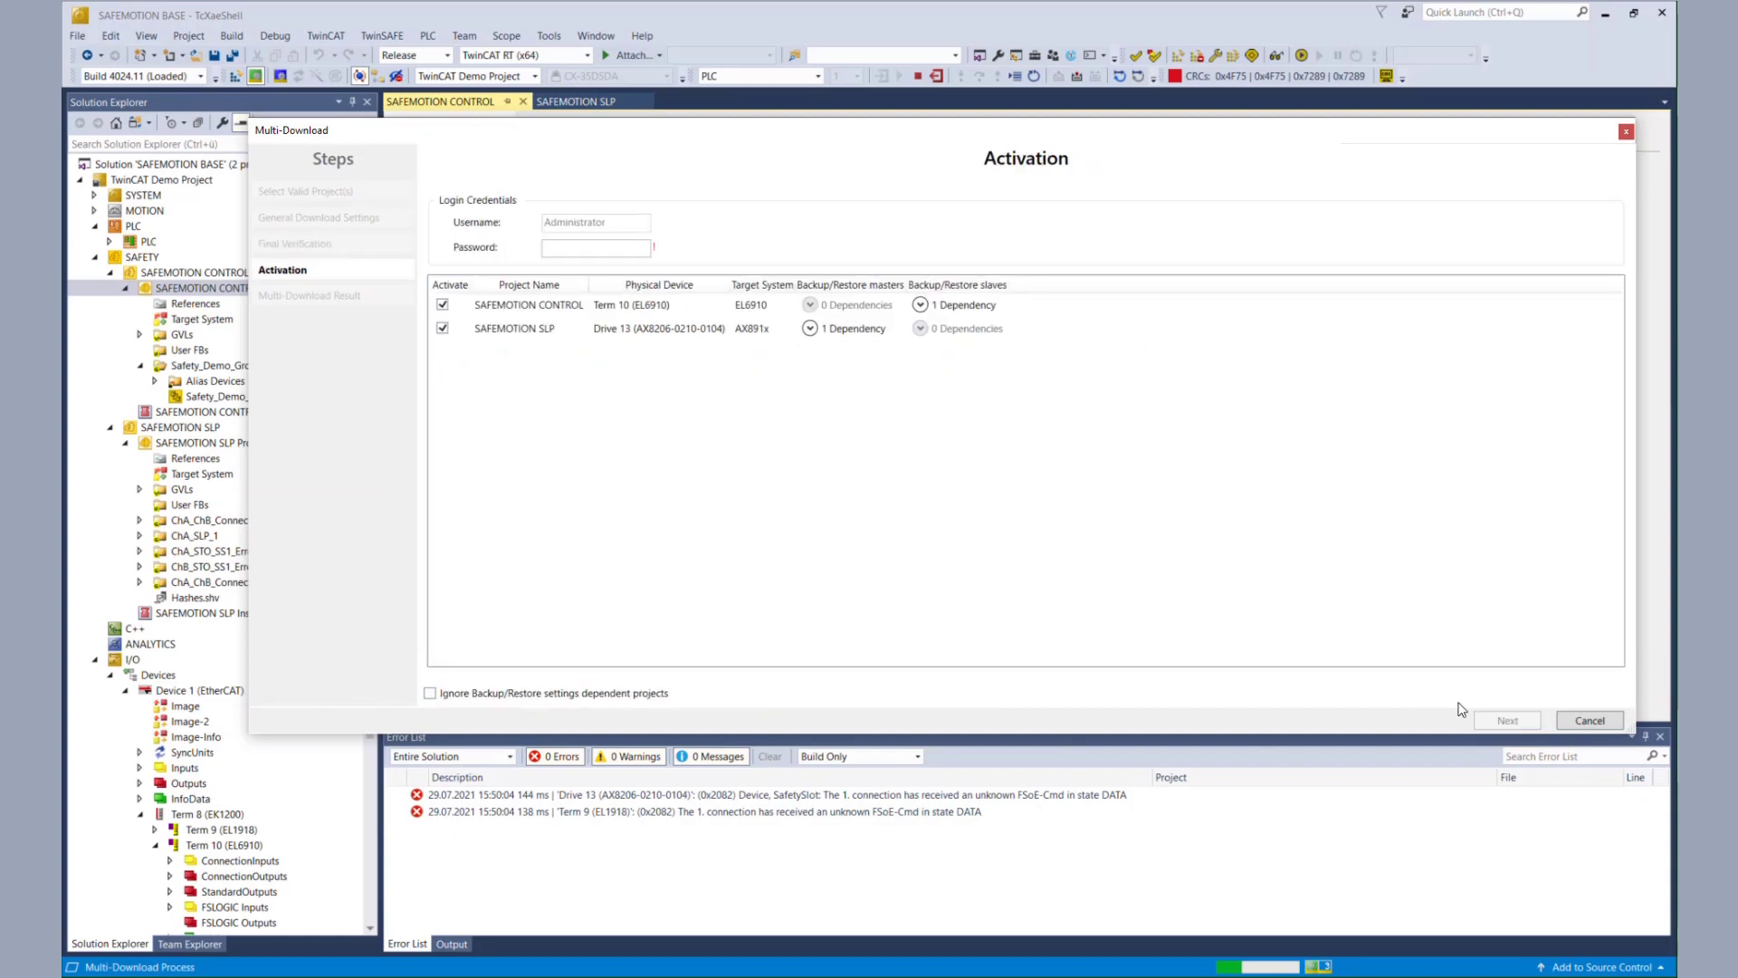
- Enter the activation password and finish downloading both safety projects
{"action": "left_click", "coordinate": [612, 250]}
{"action": "type", "text": "•••••••••"}
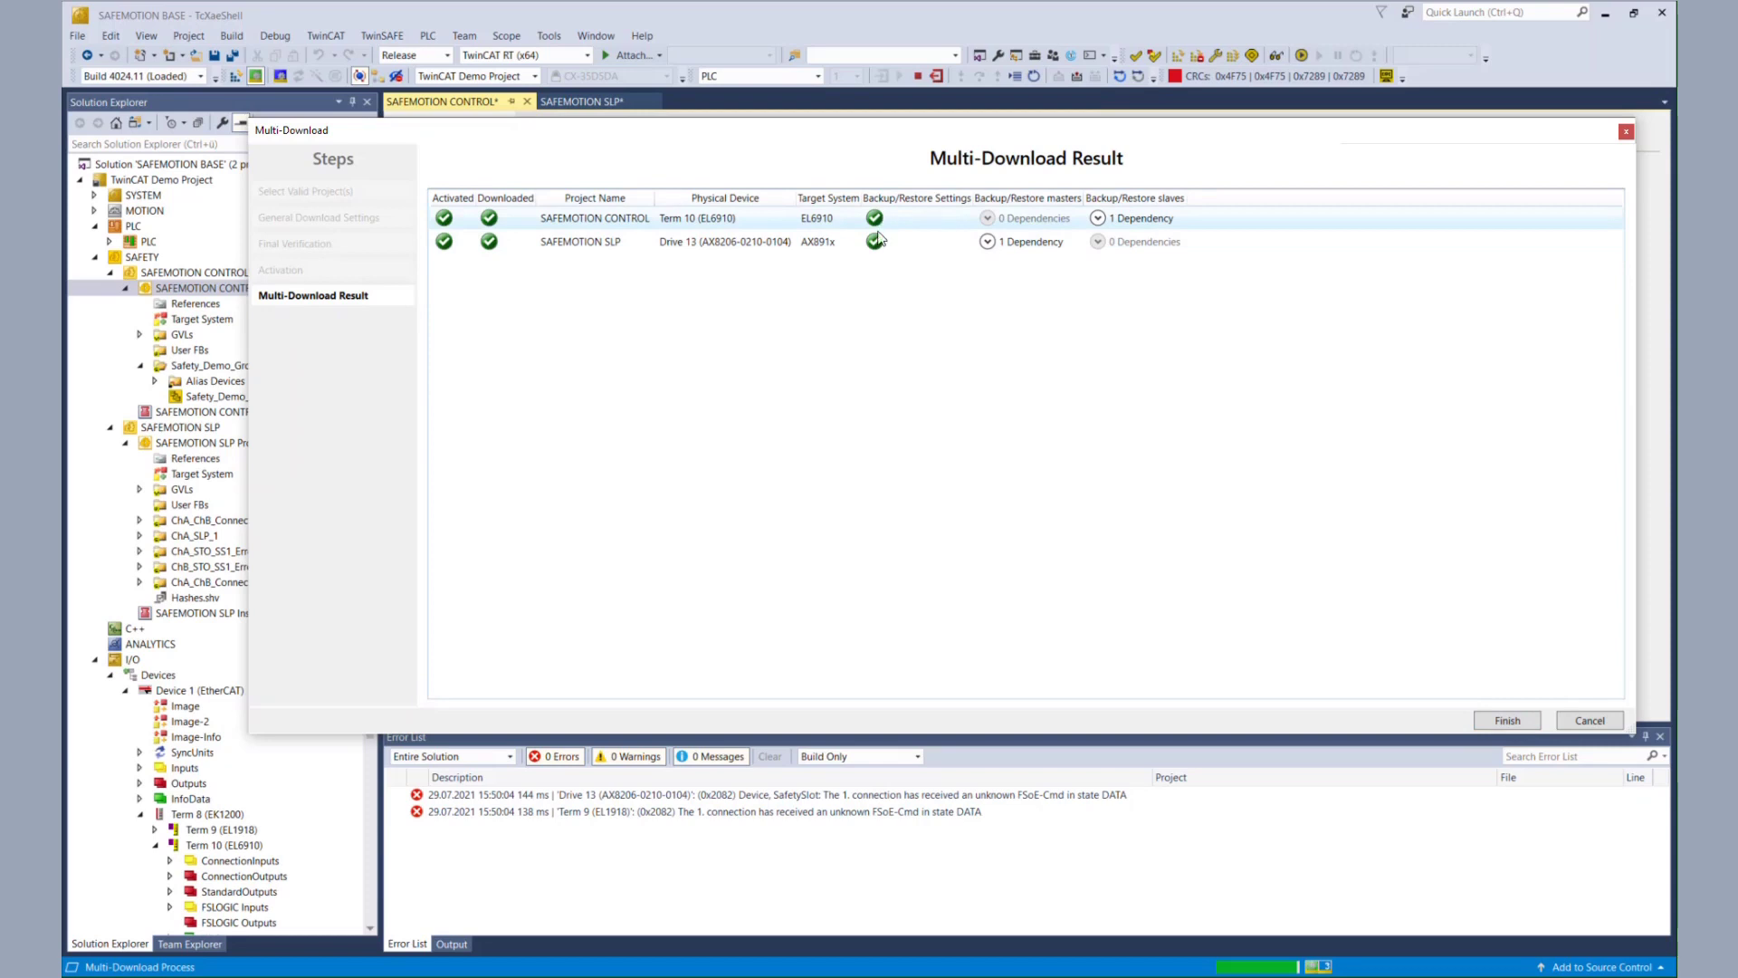
{"action": "left_click", "coordinate": [1507, 722]}
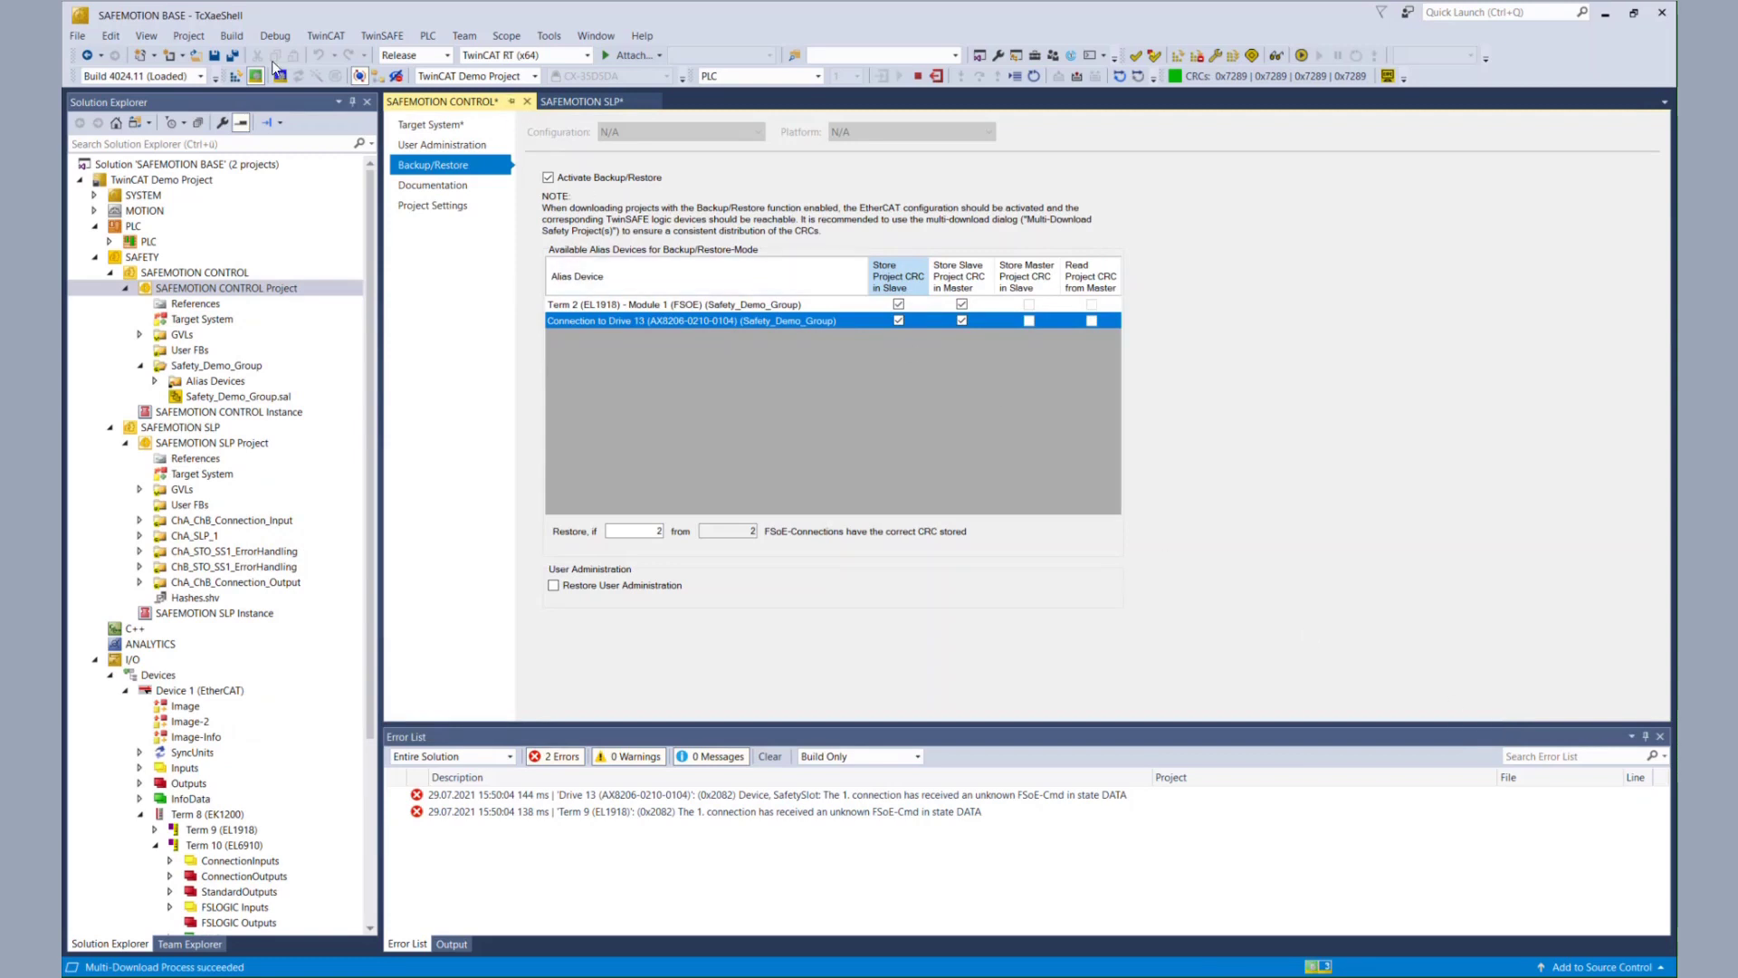
- Save all, close the SAFEMOTION CONTROL and SLP editors, and show the Term 10 (EL6910) page
{"action": "left_click", "coordinate": [235, 55]}
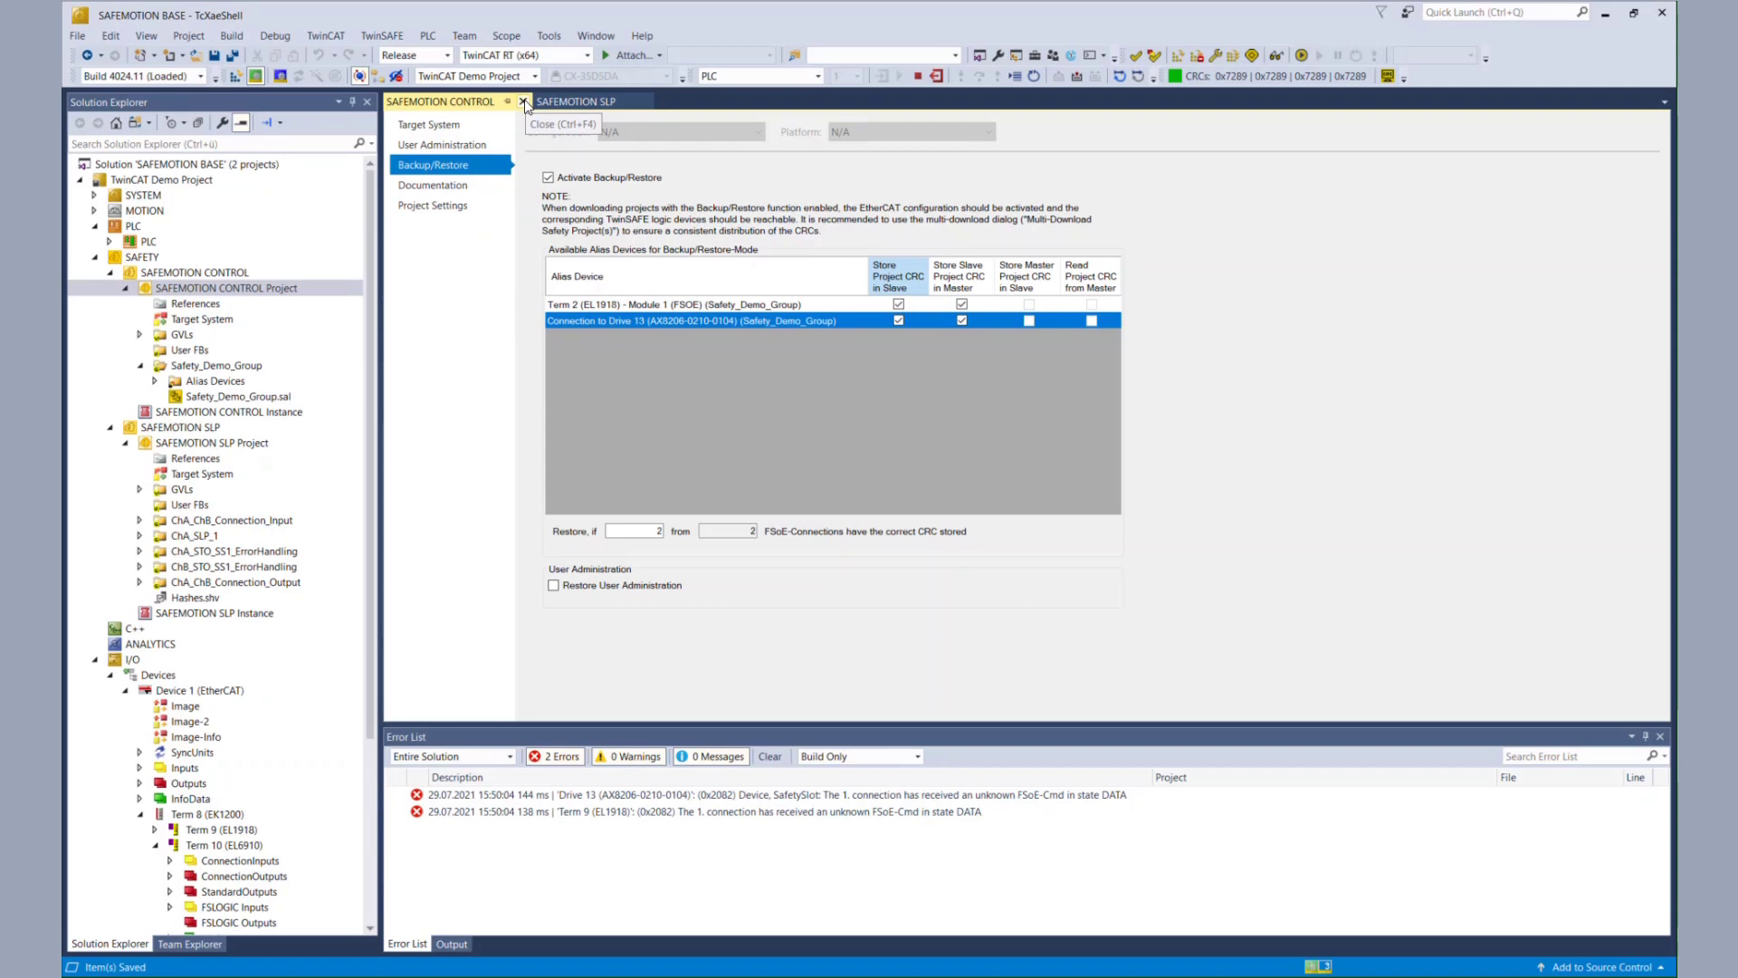
{"action": "left_click", "coordinate": [524, 102]}
{"action": "left_click", "coordinate": [497, 102]}
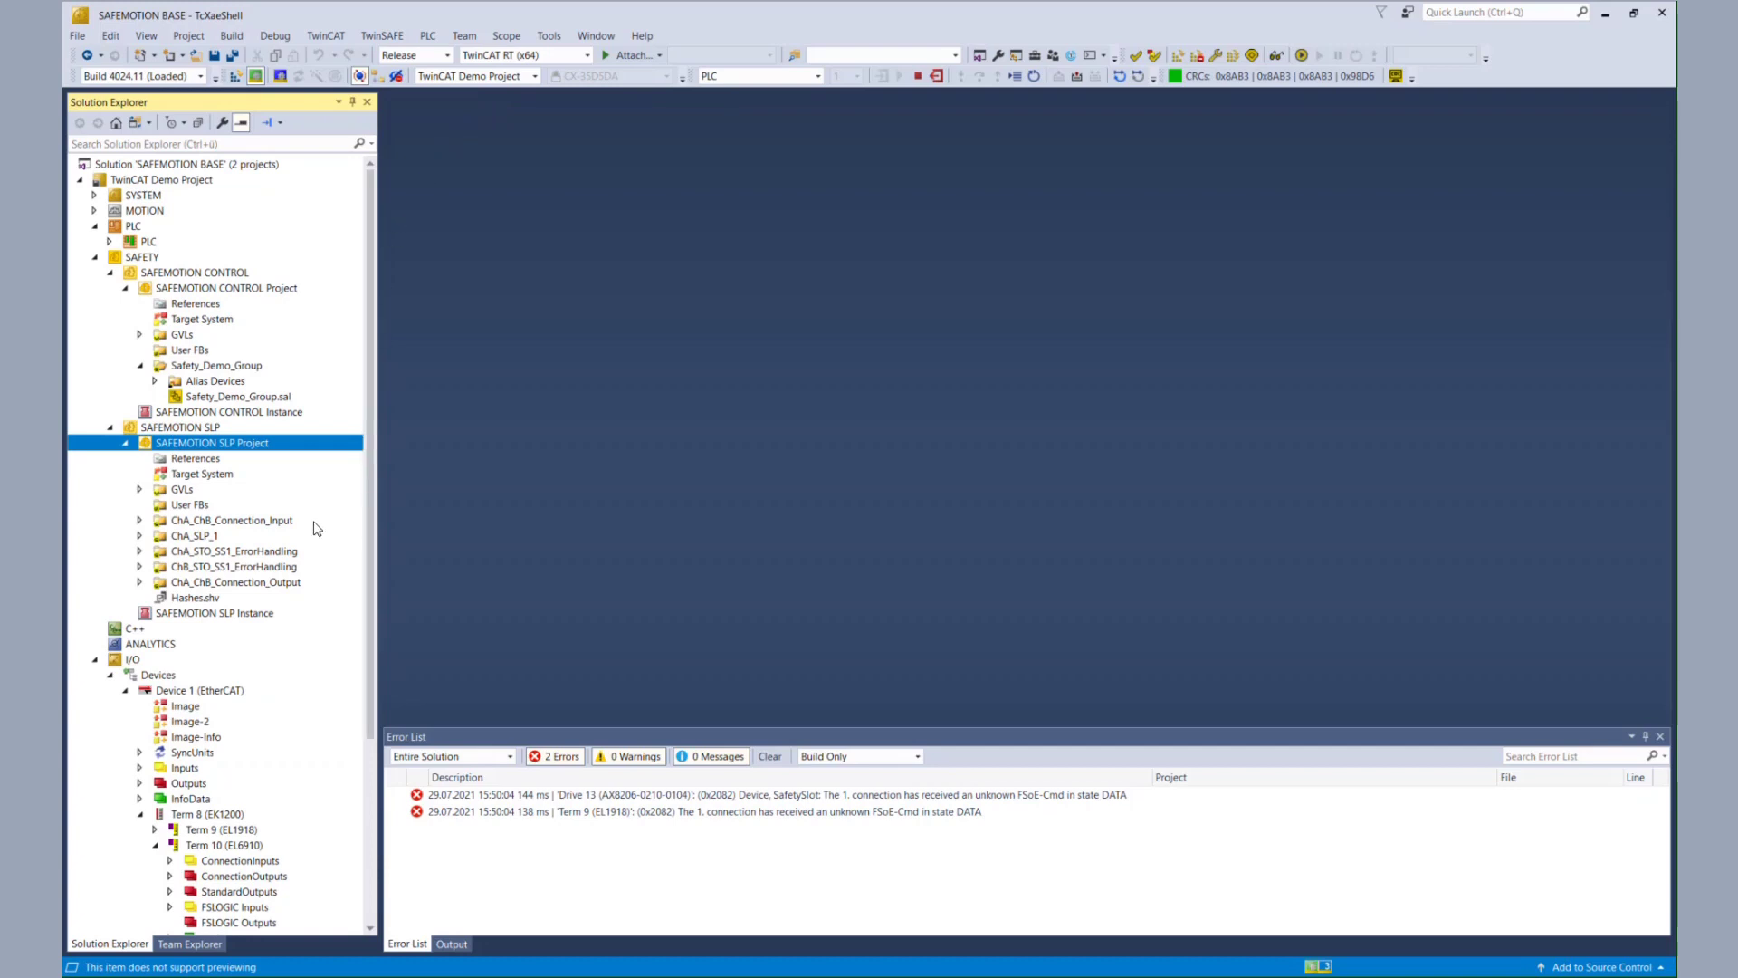
{"action": "left_click", "coordinate": [256, 845]}
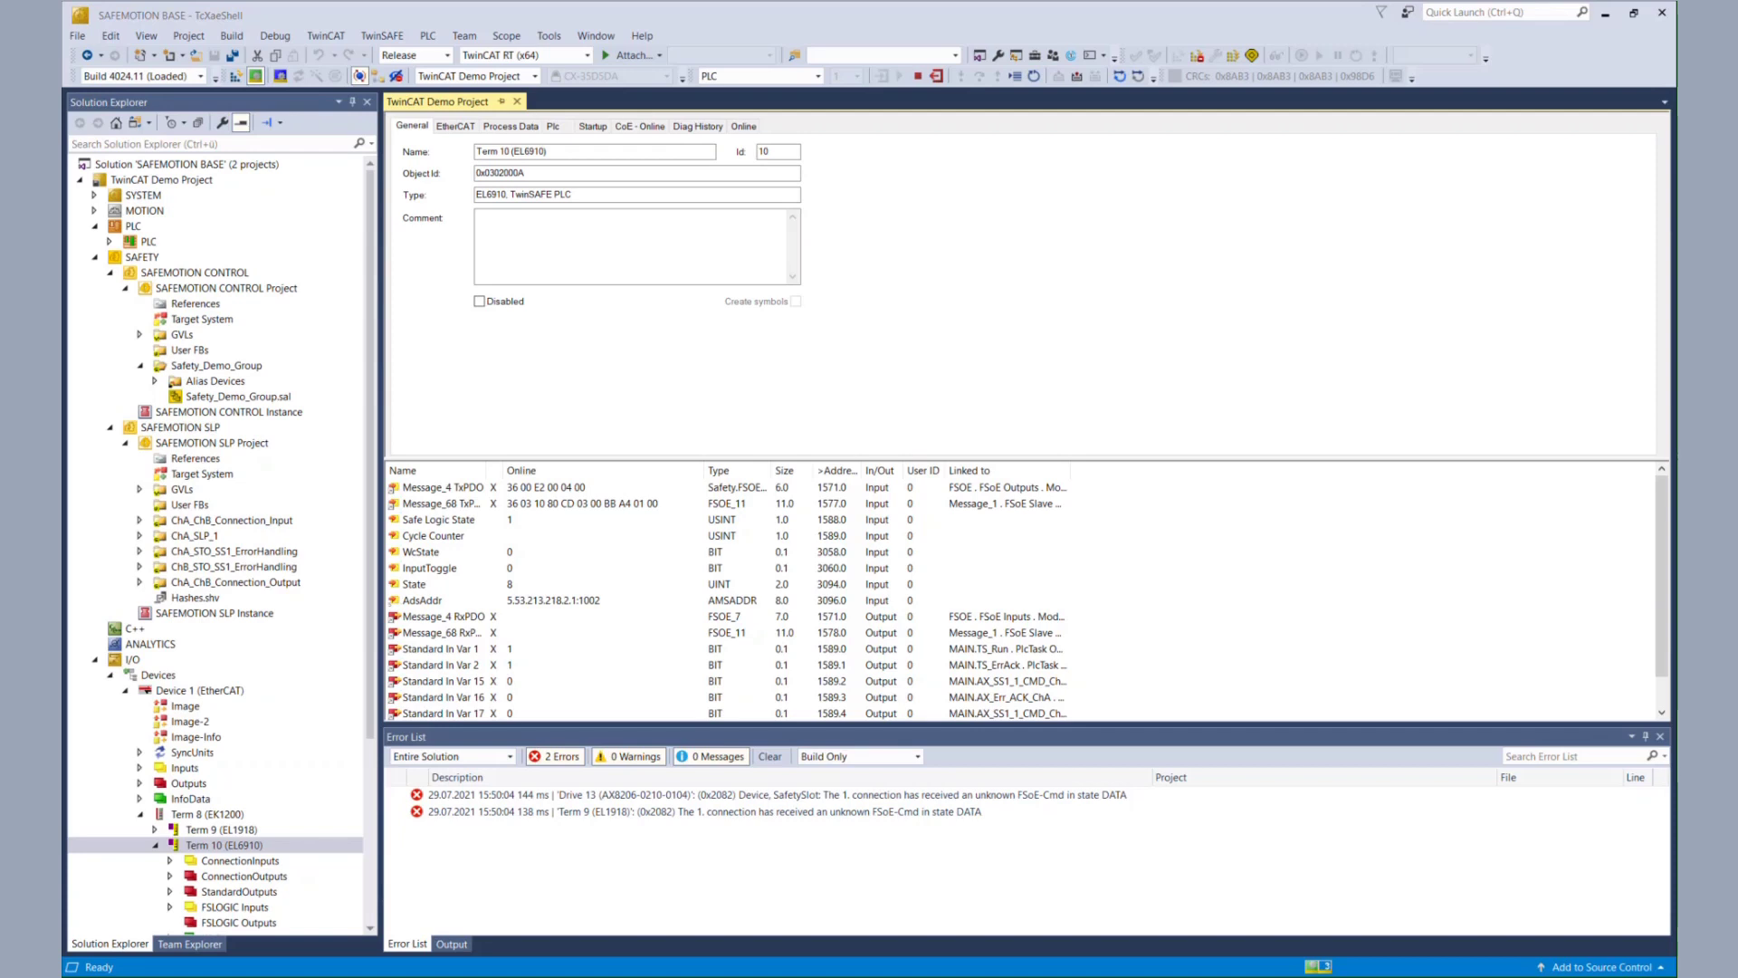
- Expand PLC > PLC Project > POUs and open BackupRestoreST (PRG) in online view
{"action": "left_click", "coordinate": [146, 241]}
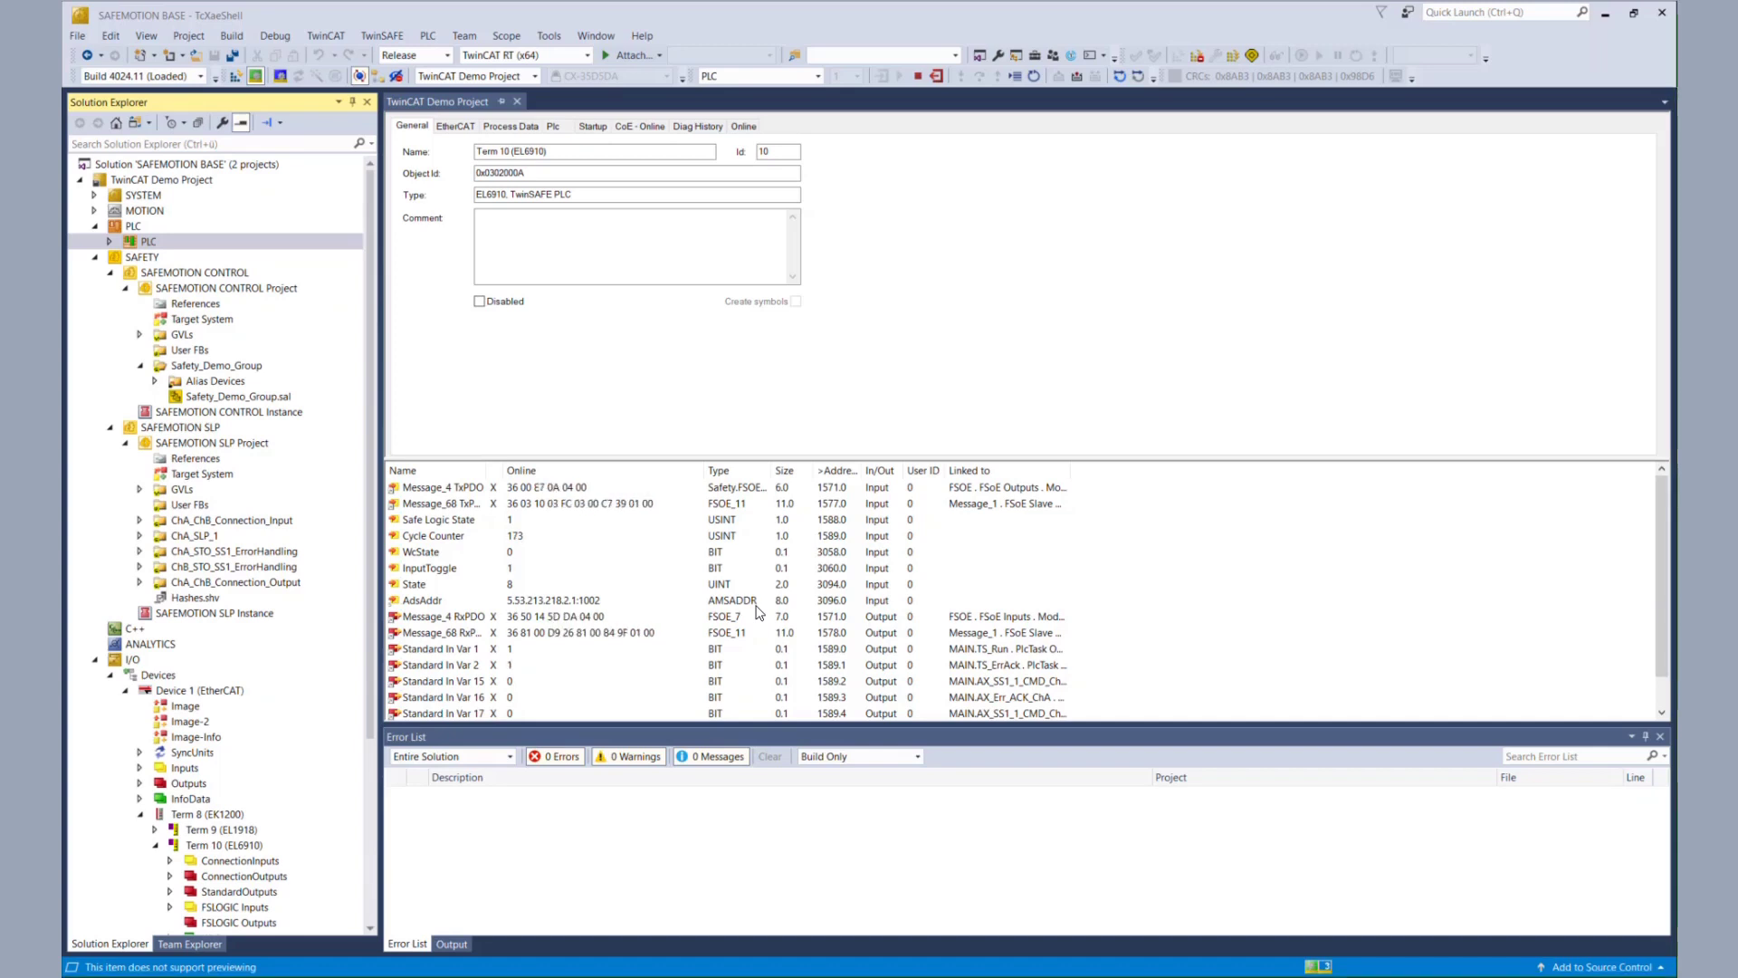
{"action": "double_click", "coordinate": [166, 246]}
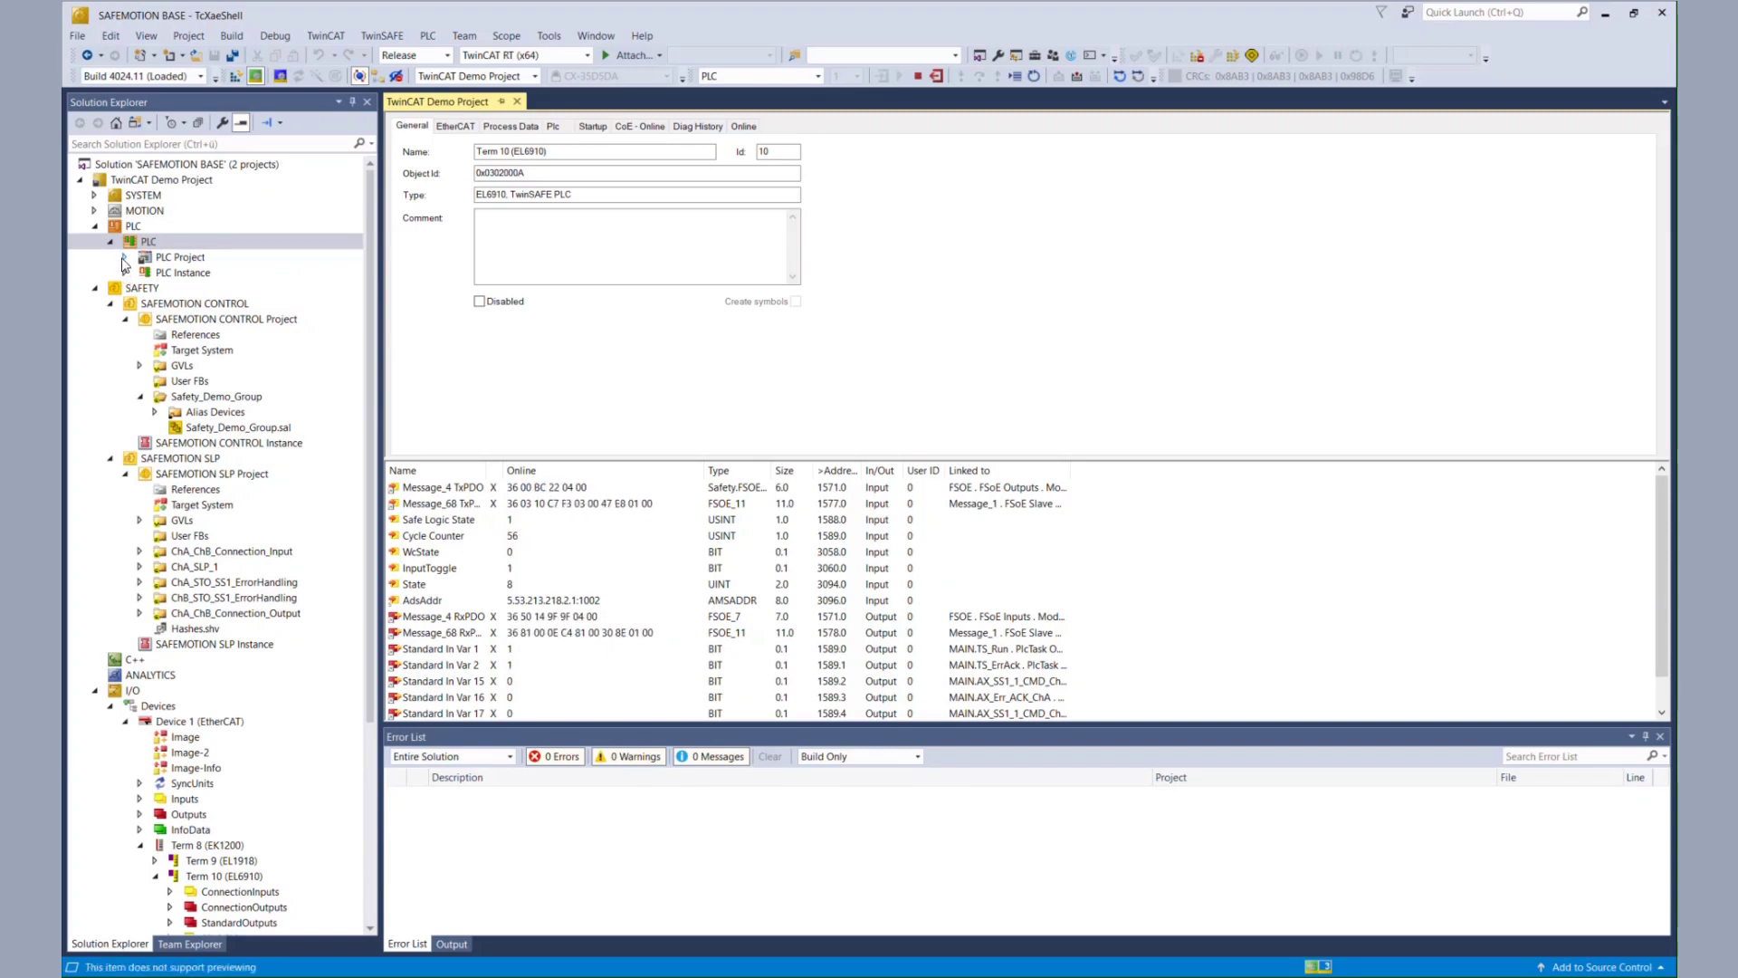
{"action": "left_click", "coordinate": [124, 257]}
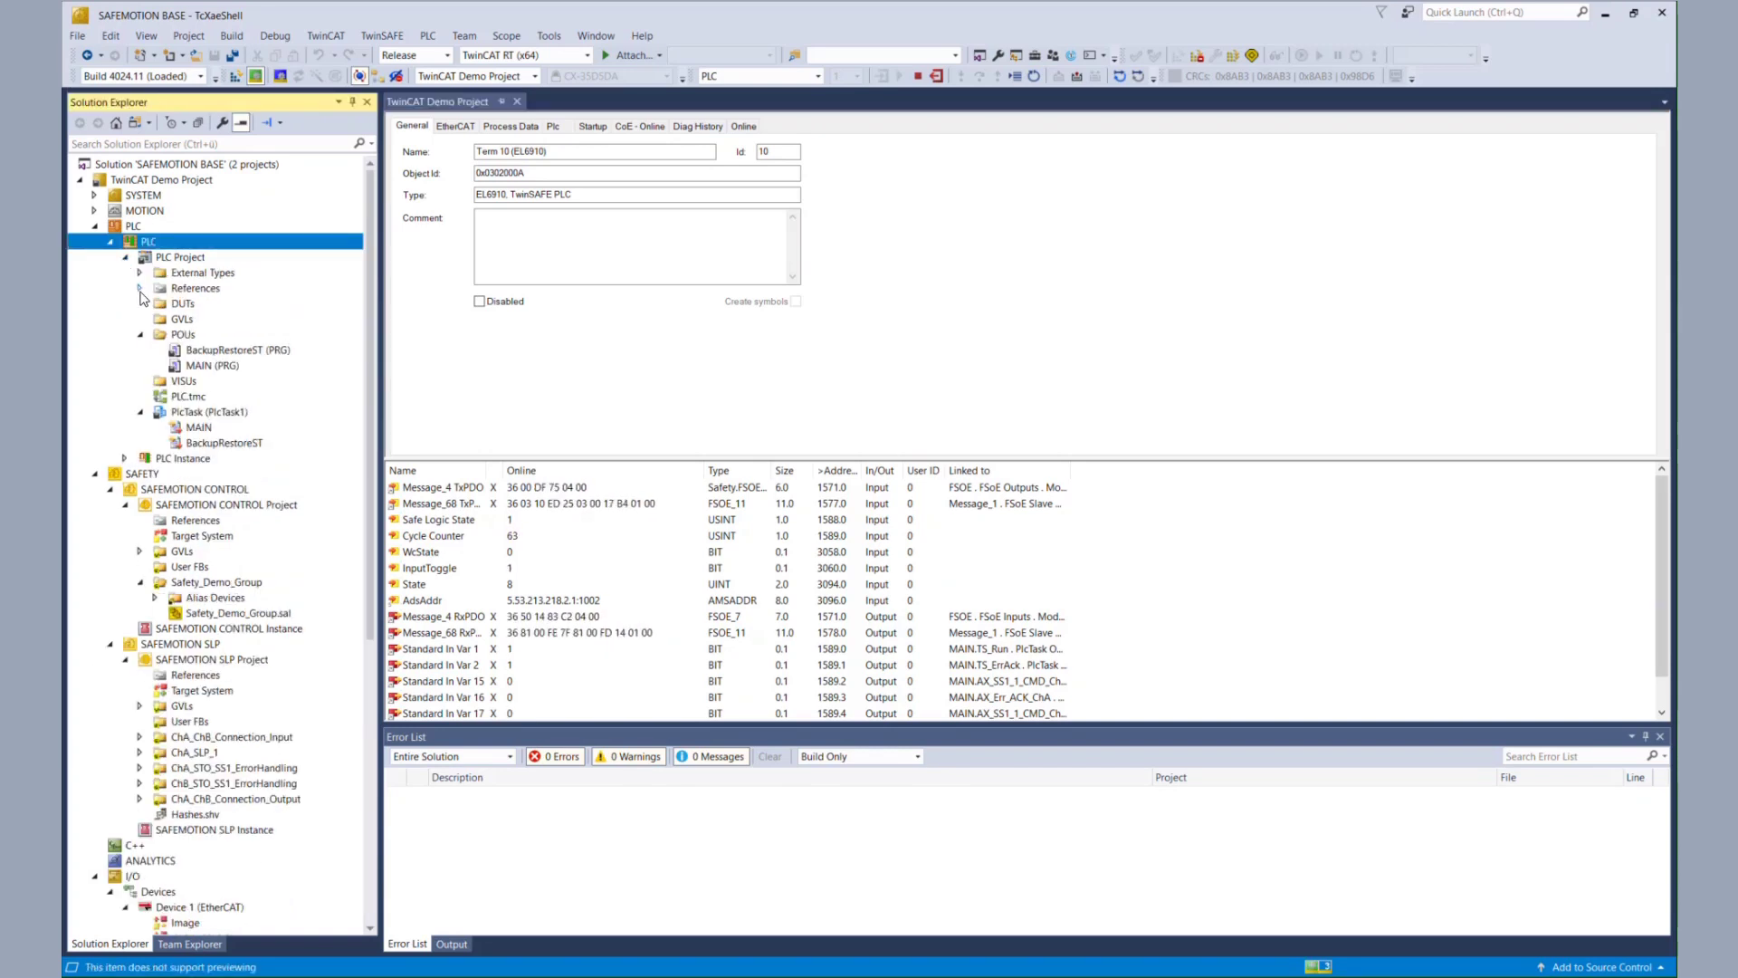
{"action": "left_click", "coordinate": [199, 355]}
{"action": "double_click", "coordinate": [199, 355]}
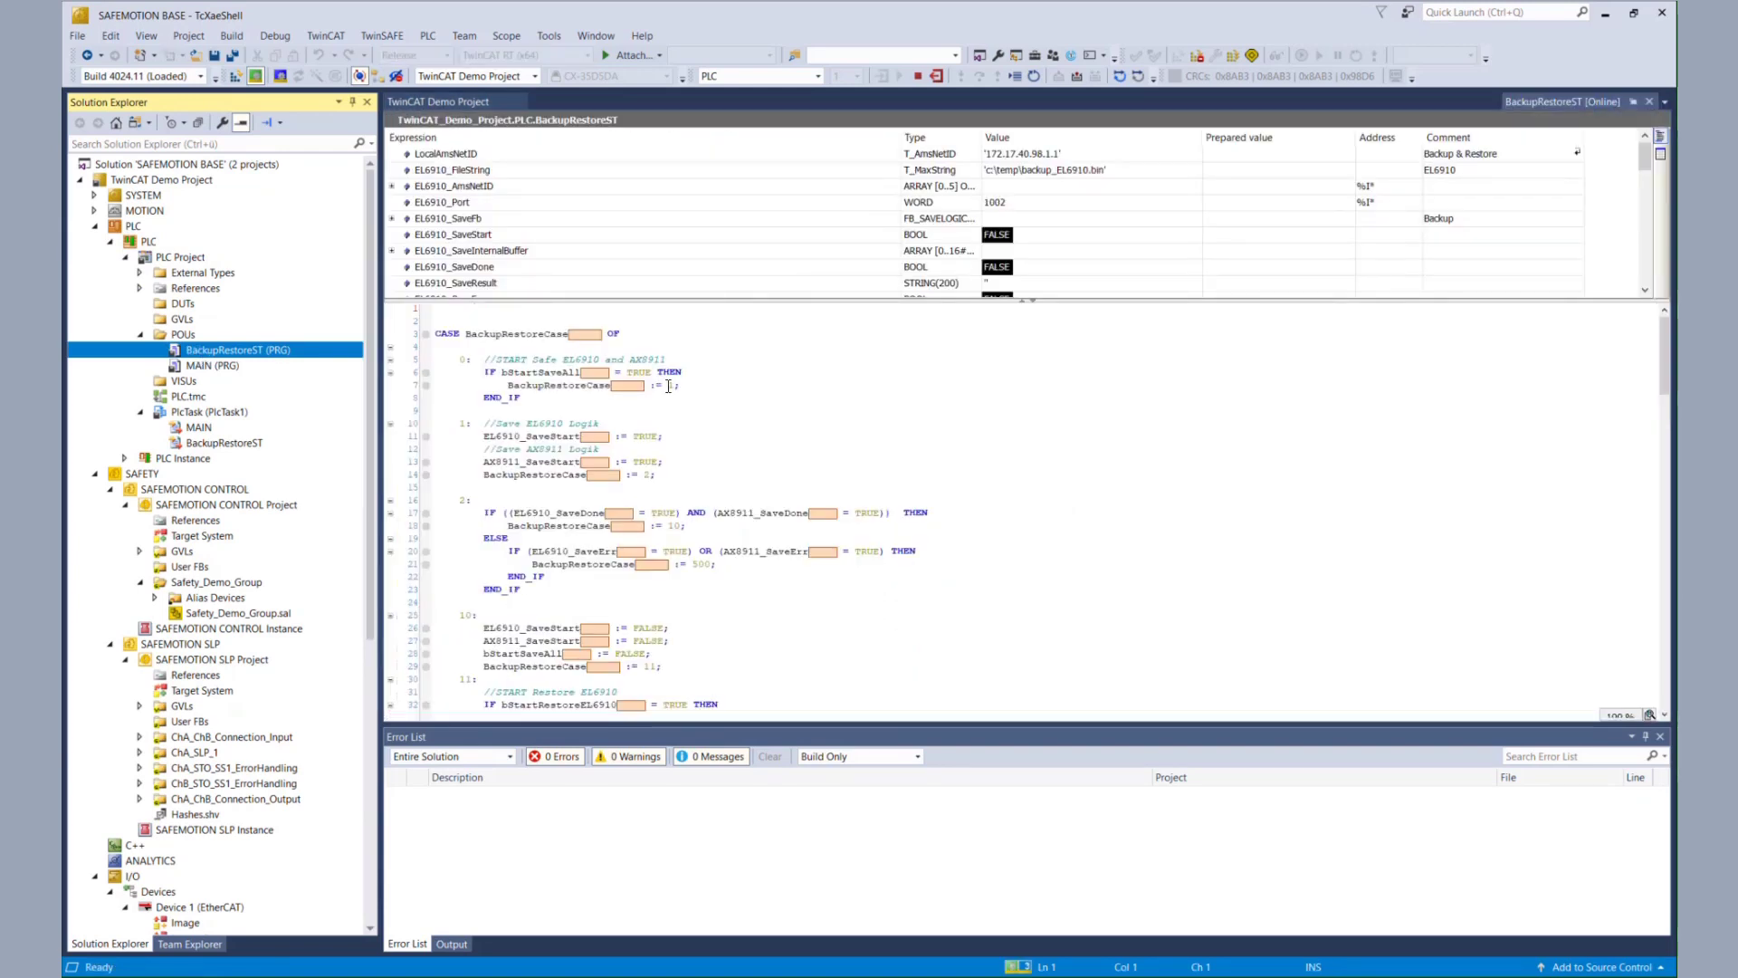
- Write bStartSaveAll TRUE with Ctrl+F7 to start the TwinSAFE backup
{"action": "left_click", "coordinate": [633, 359]}
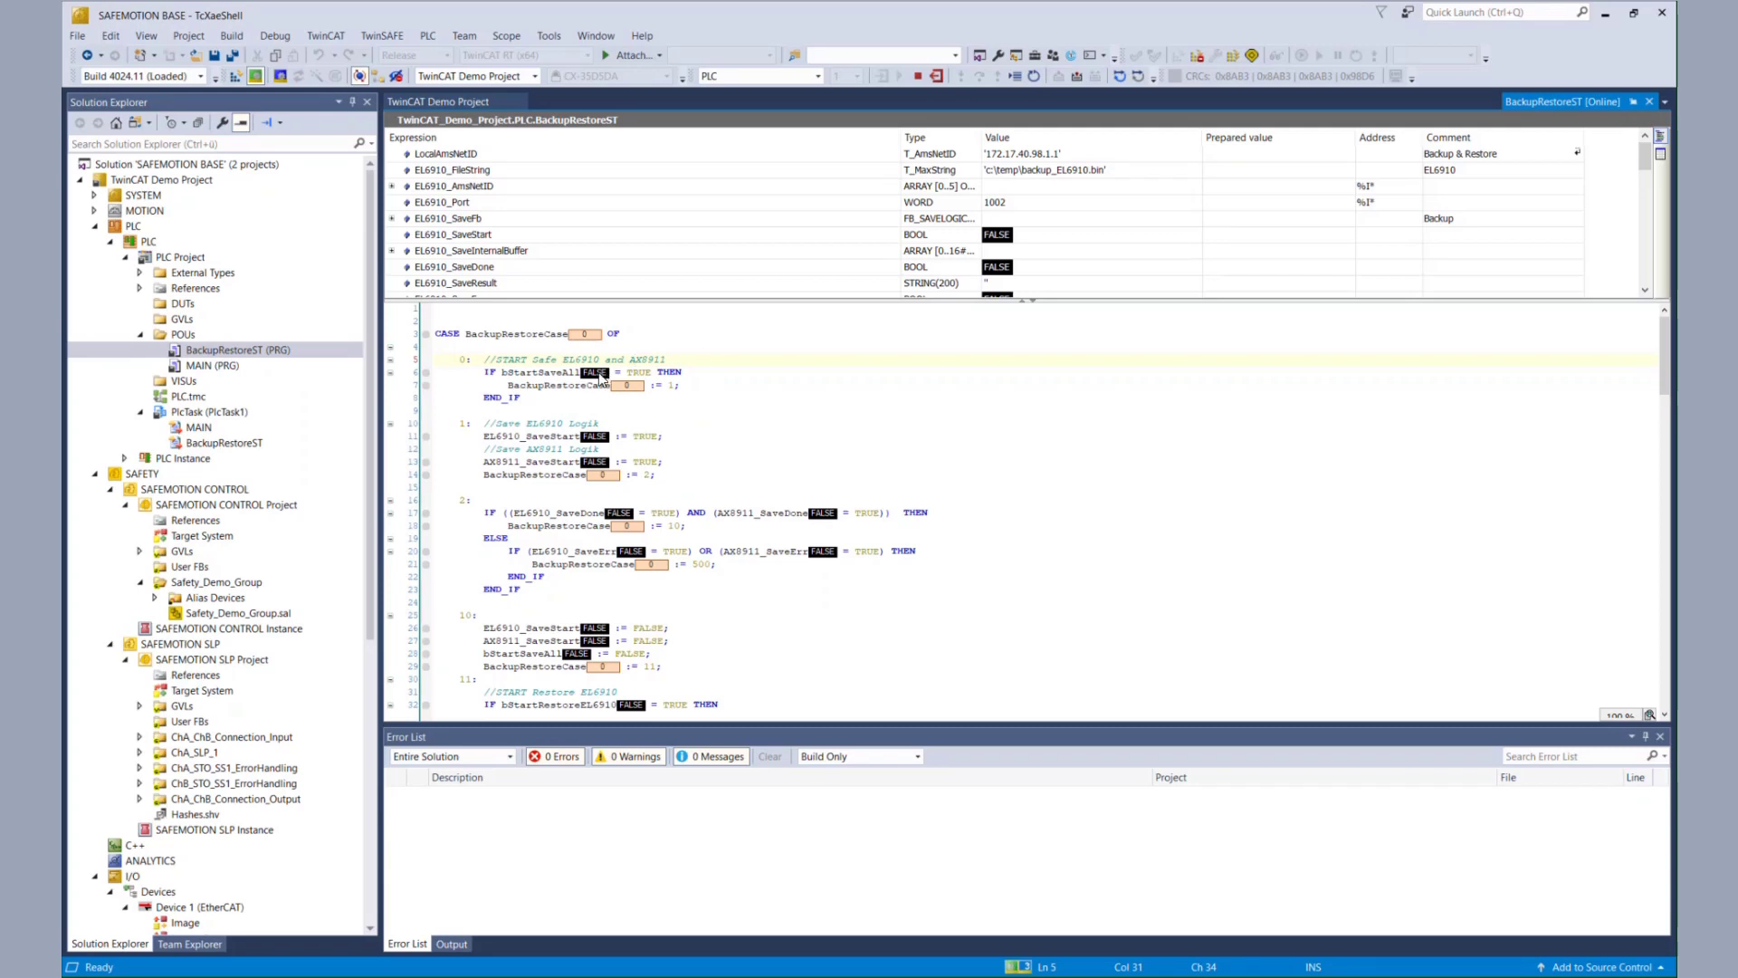
{"action": "double_click", "coordinate": [595, 373]}
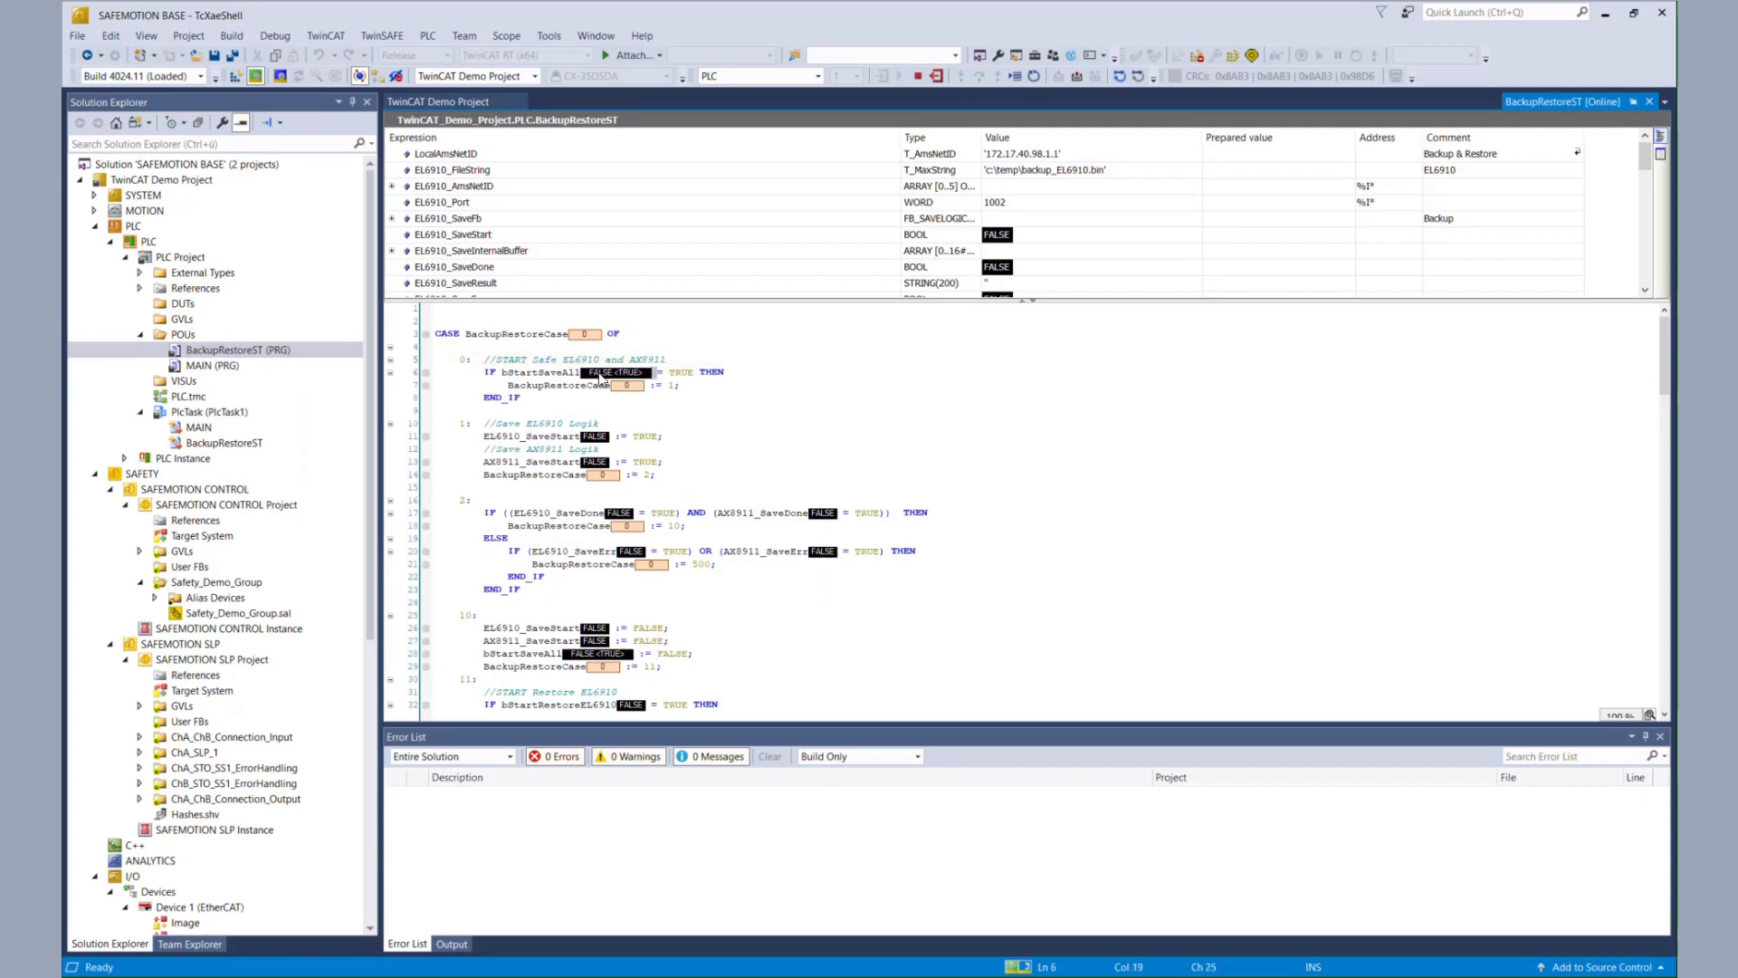
{"action": "key", "text": "ctrl+F7"}
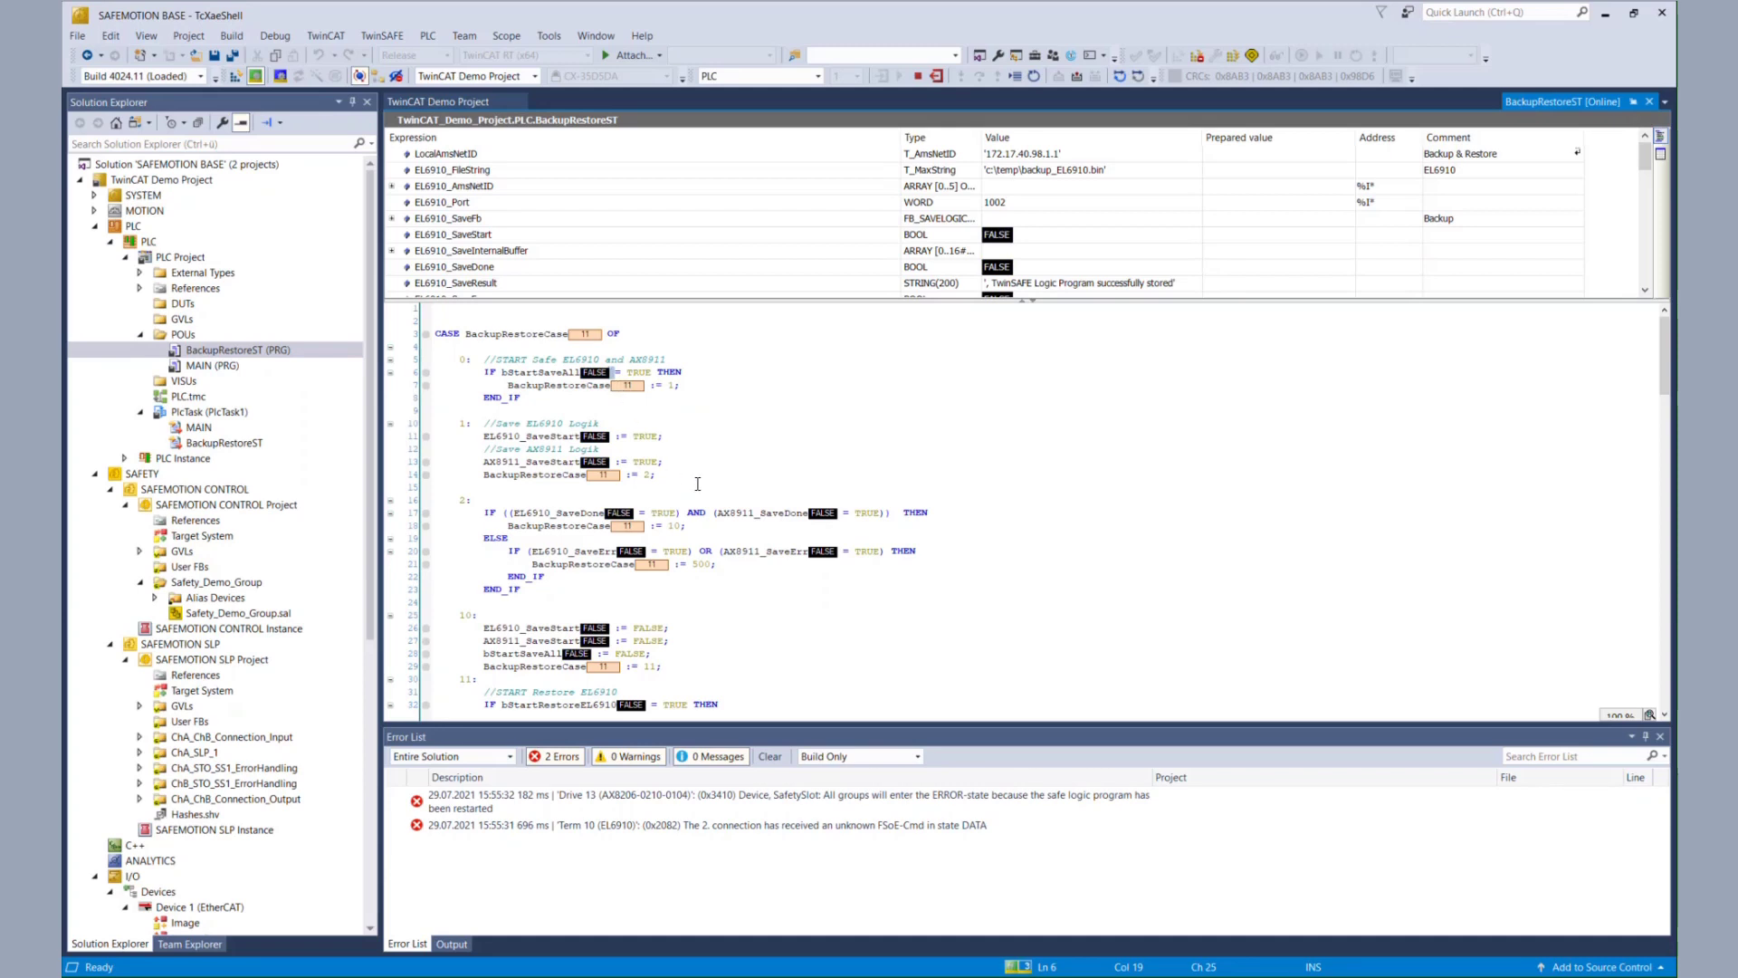
- Collapse POUs and open the Term 10 (EL6910) device page from the I/O tree
{"action": "scroll", "coordinate": [697, 483], "scroll_direction": "down", "scroll_amount": 3}
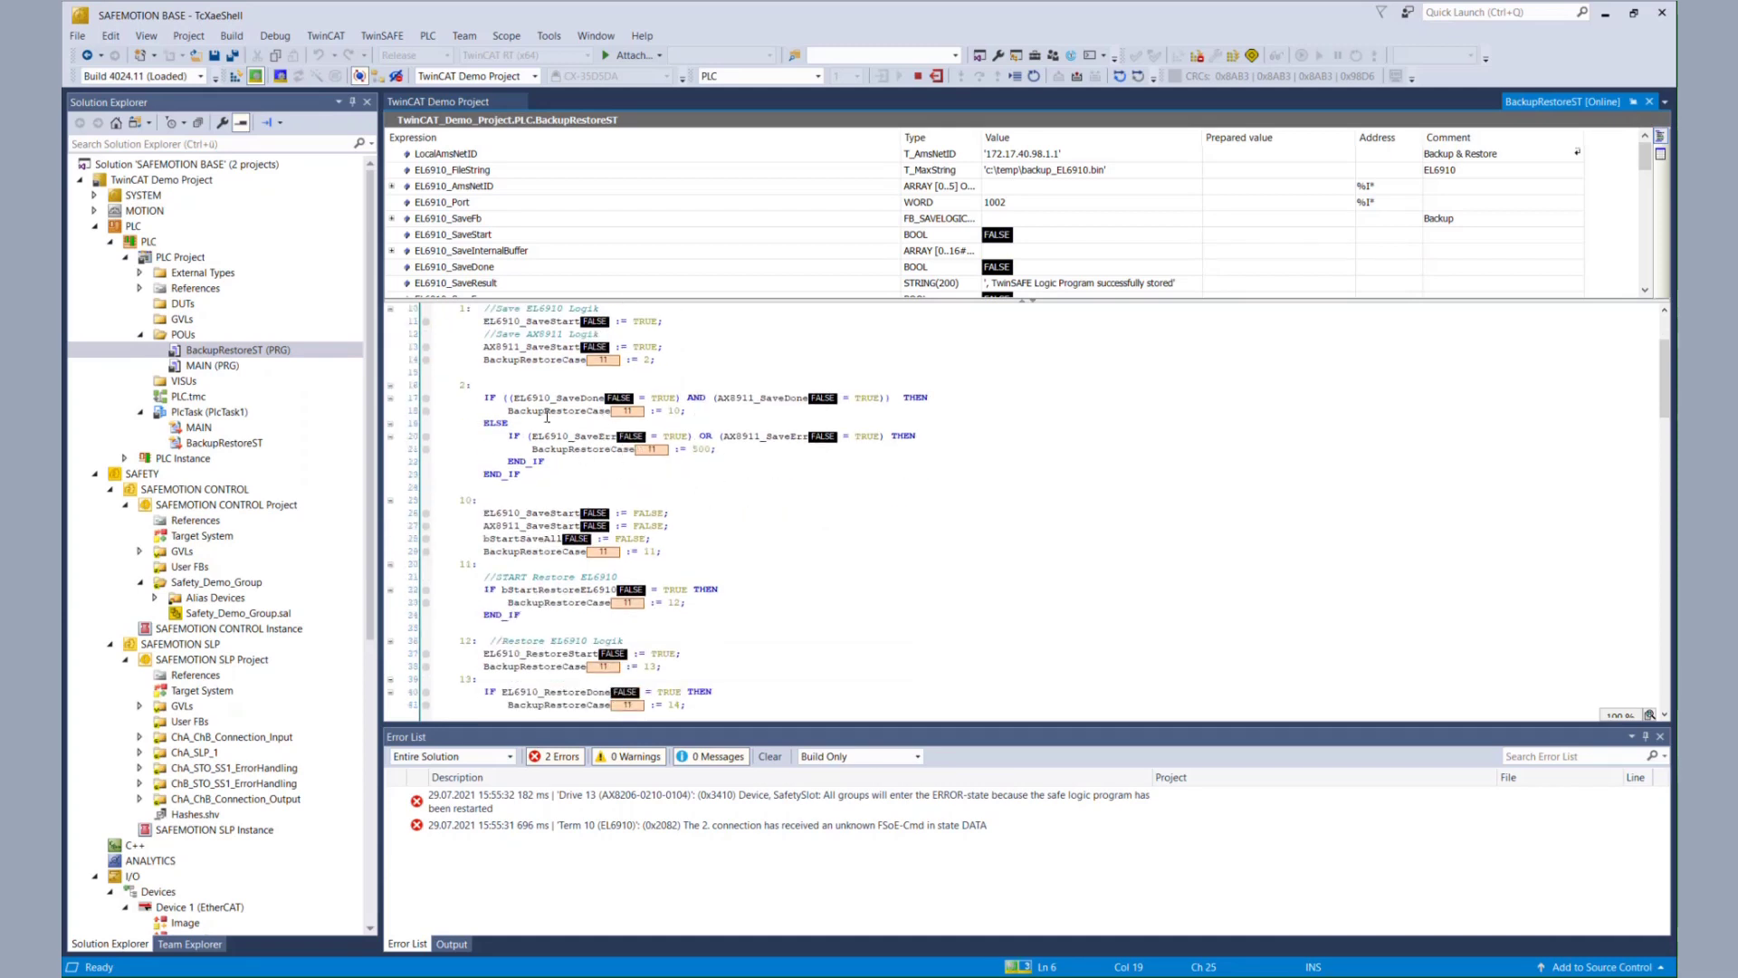
{"action": "scroll", "coordinate": [616, 453], "scroll_direction": "down", "scroll_amount": 2}
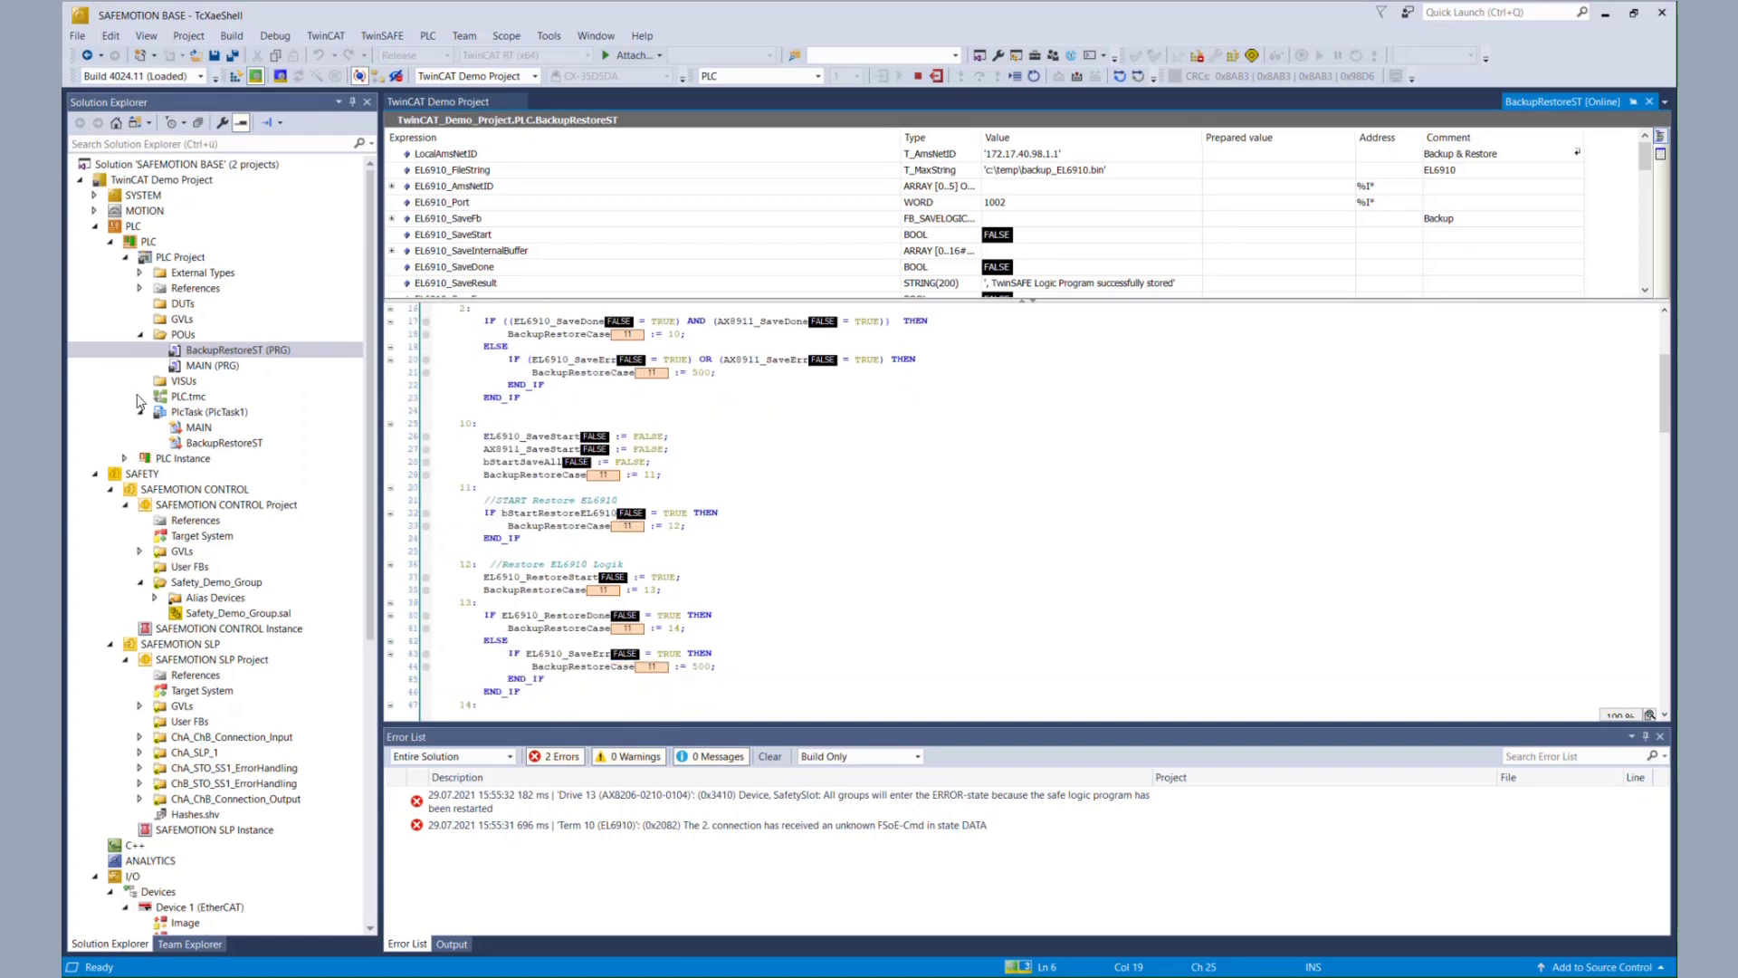
{"action": "left_click", "coordinate": [142, 336]}
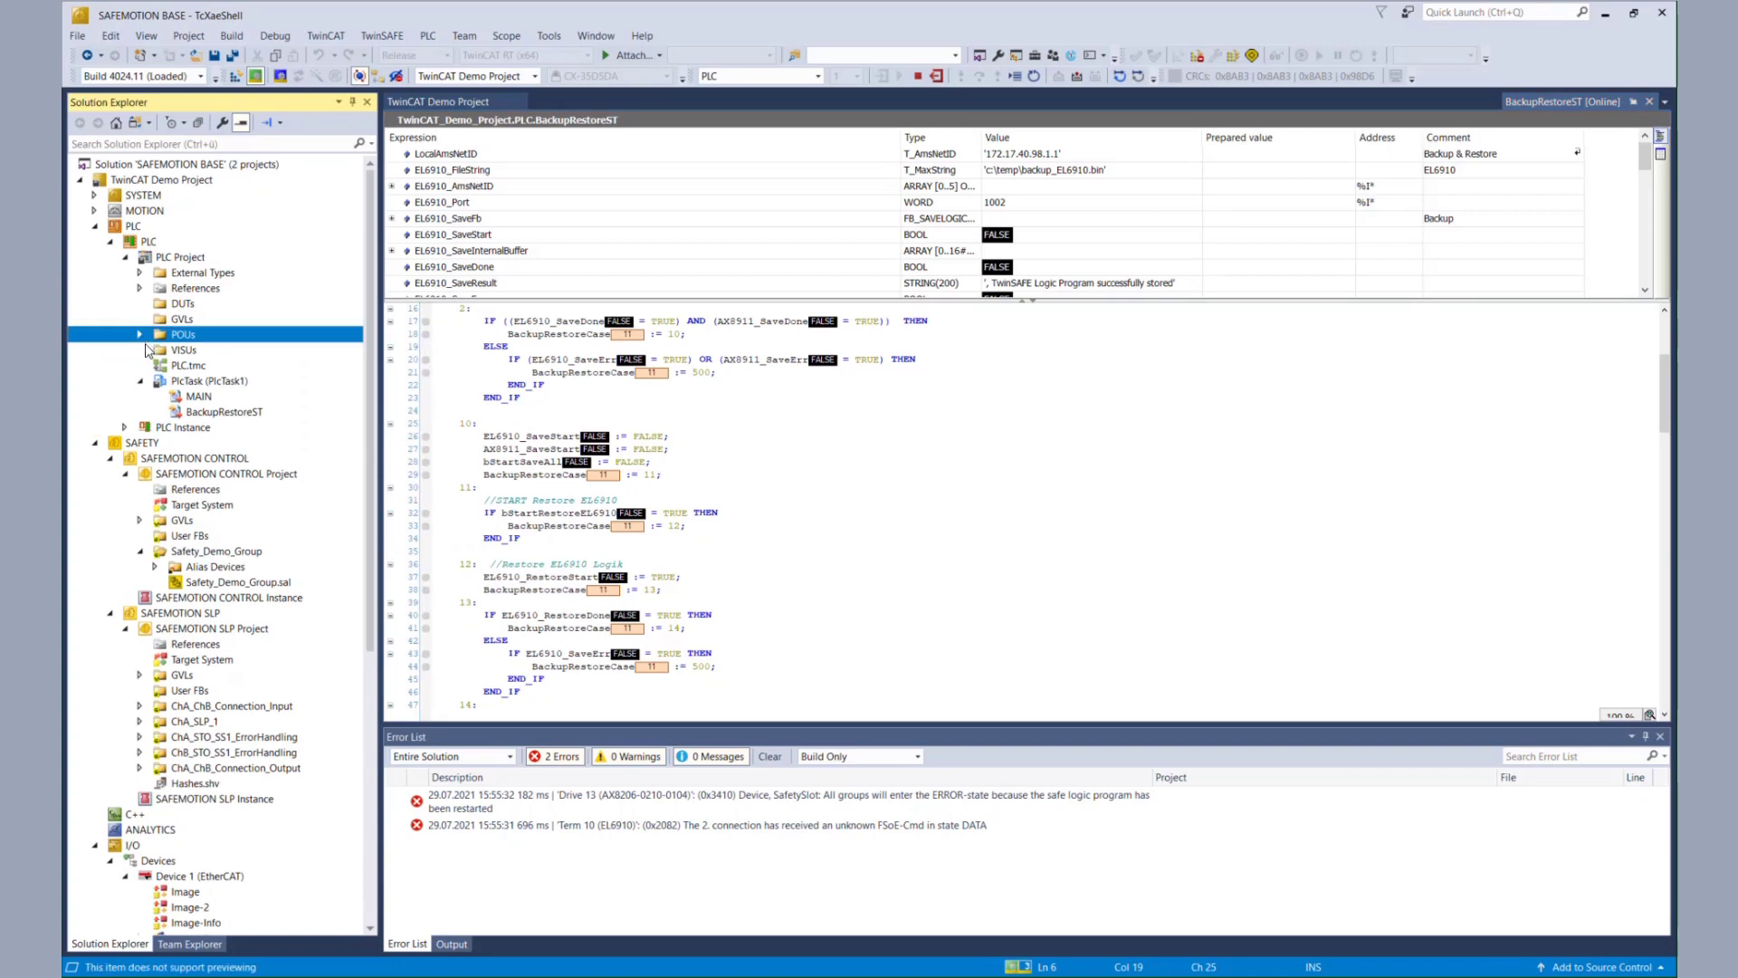
{"action": "scroll", "coordinate": [179, 575], "scroll_direction": "down", "scroll_amount": 2}
{"action": "scroll", "coordinate": [180, 579], "scroll_direction": "down", "scroll_amount": 5}
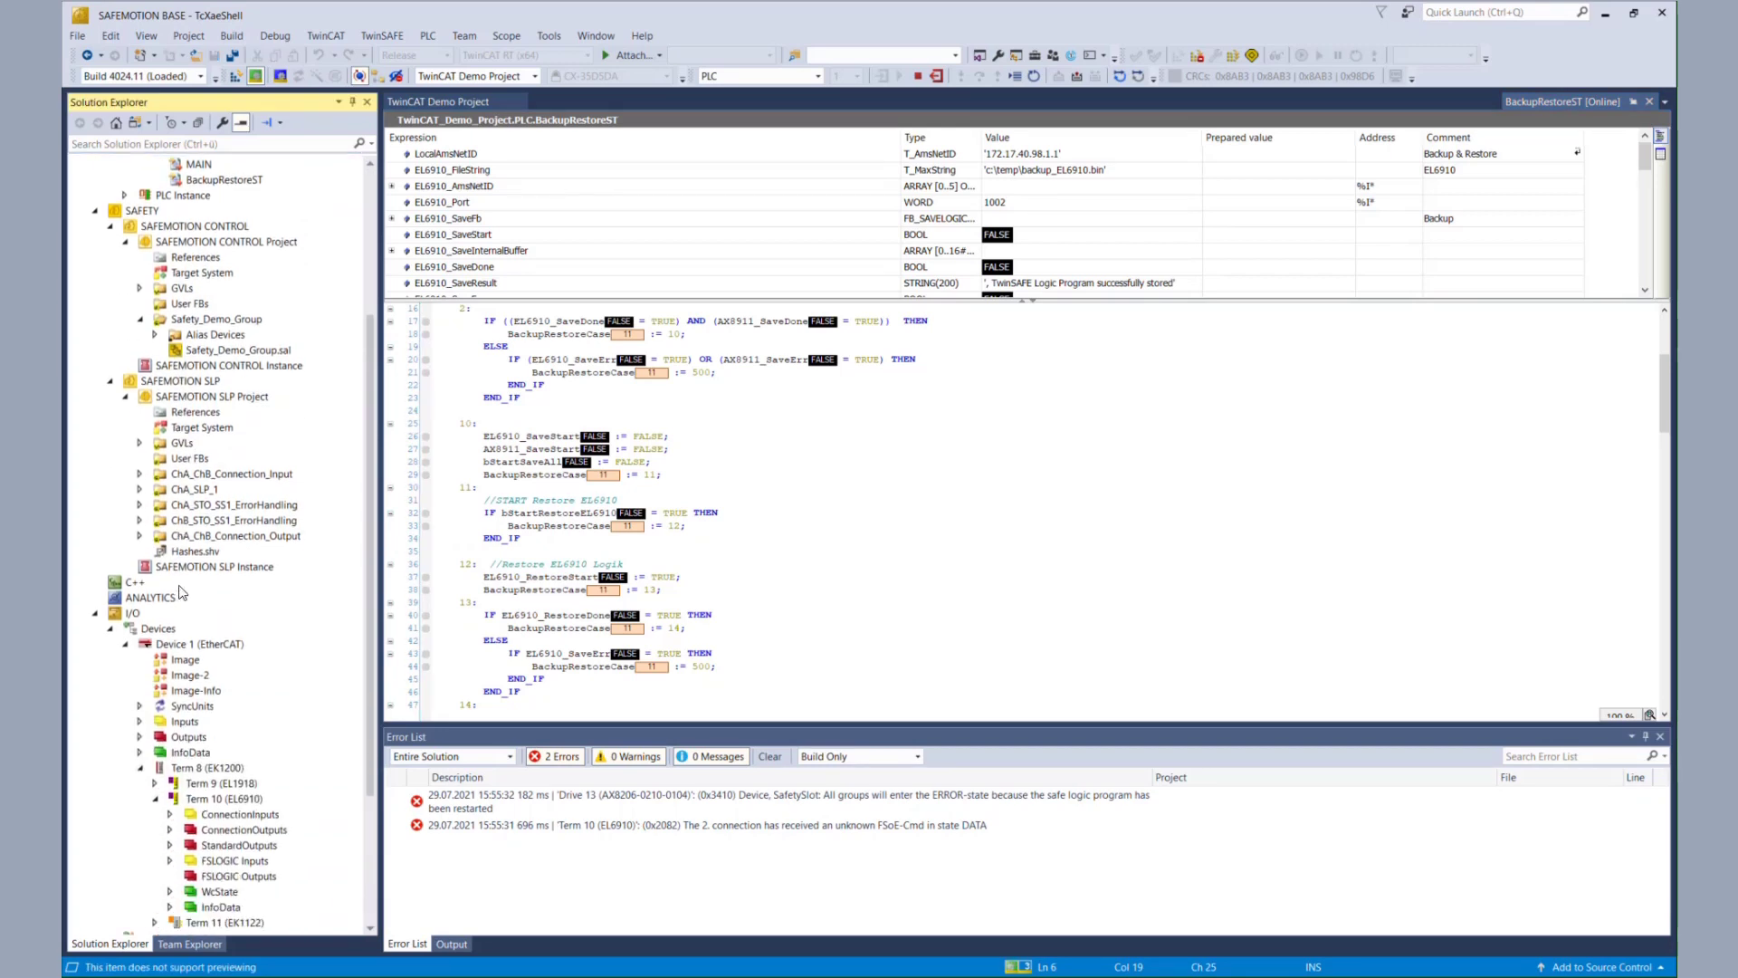
{"action": "double_click", "coordinate": [244, 709]}
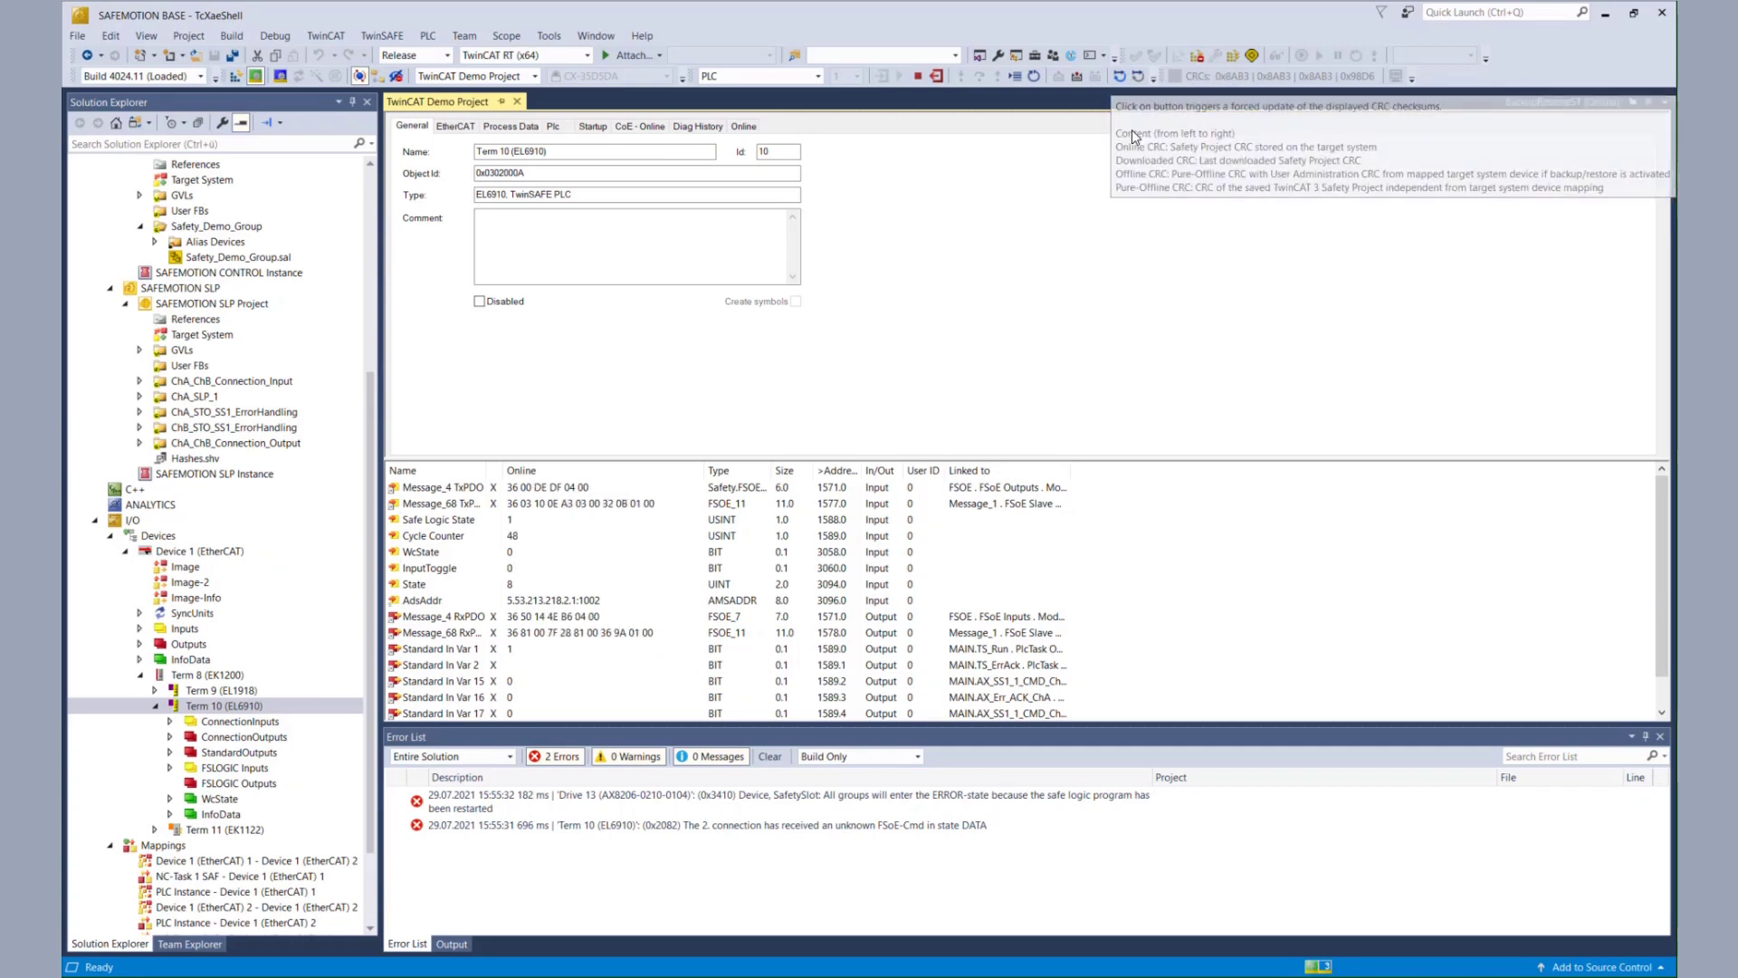
- Select Term 10 (EL6910) in the delete wizard, log in as administrator, and mark it verified
{"action": "left_click", "coordinate": [1197, 55]}
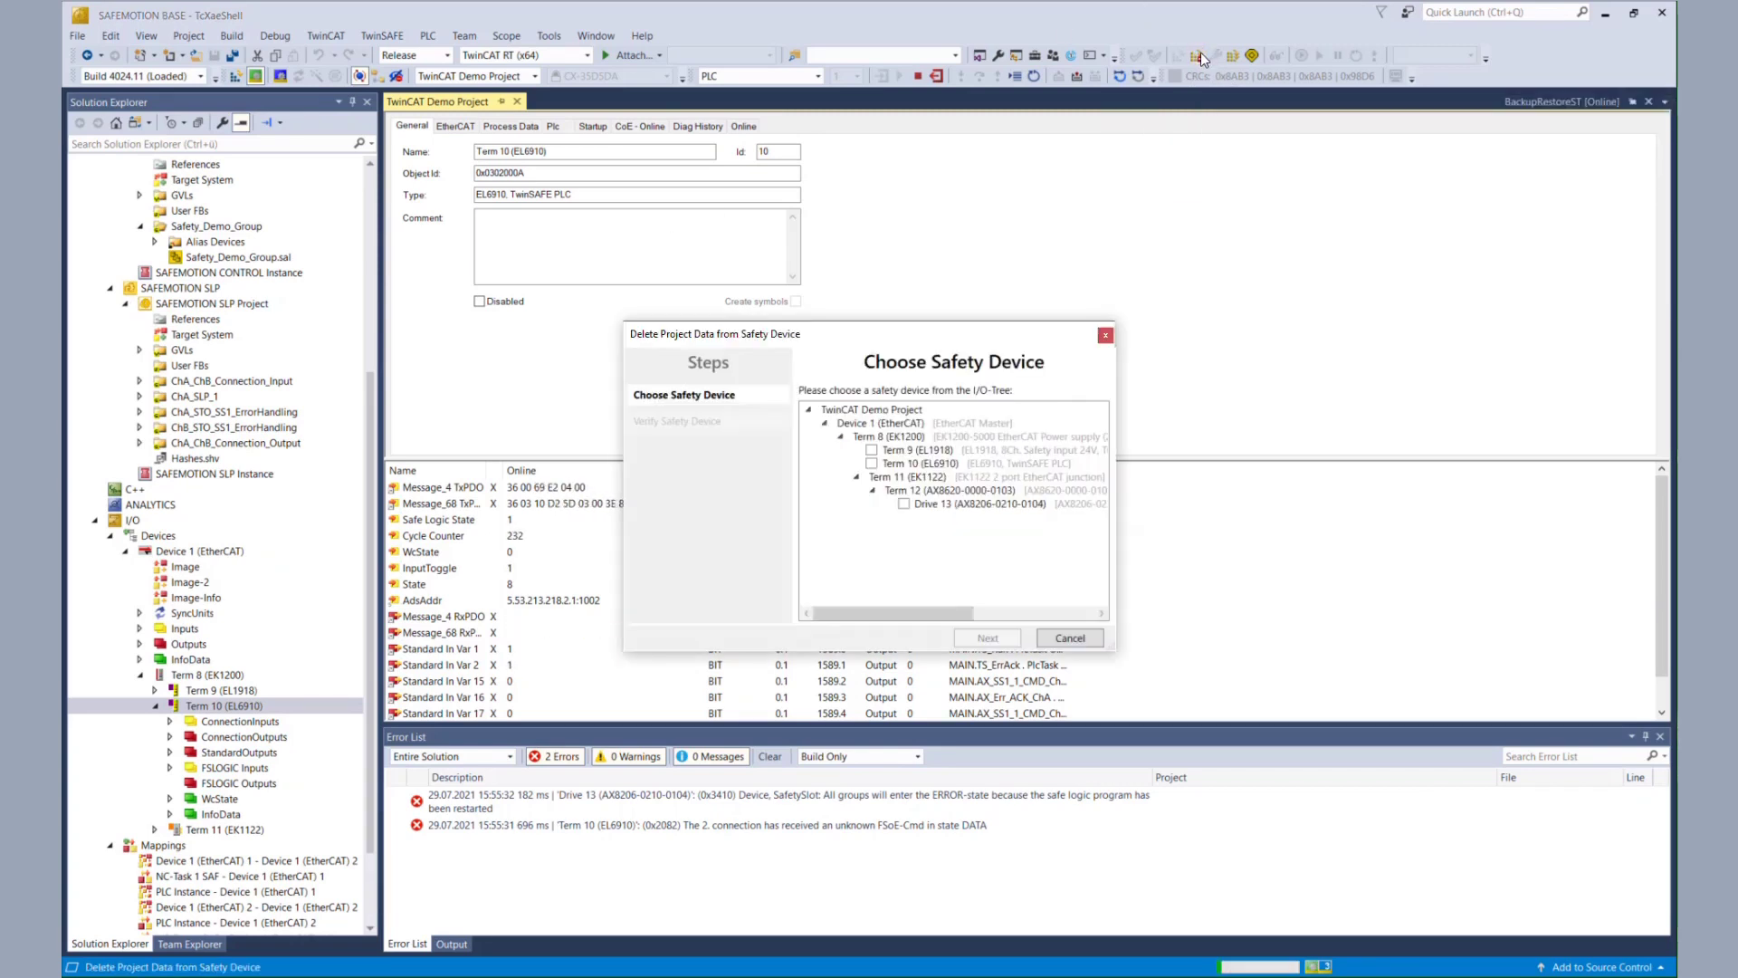
{"action": "left_click", "coordinate": [873, 464]}
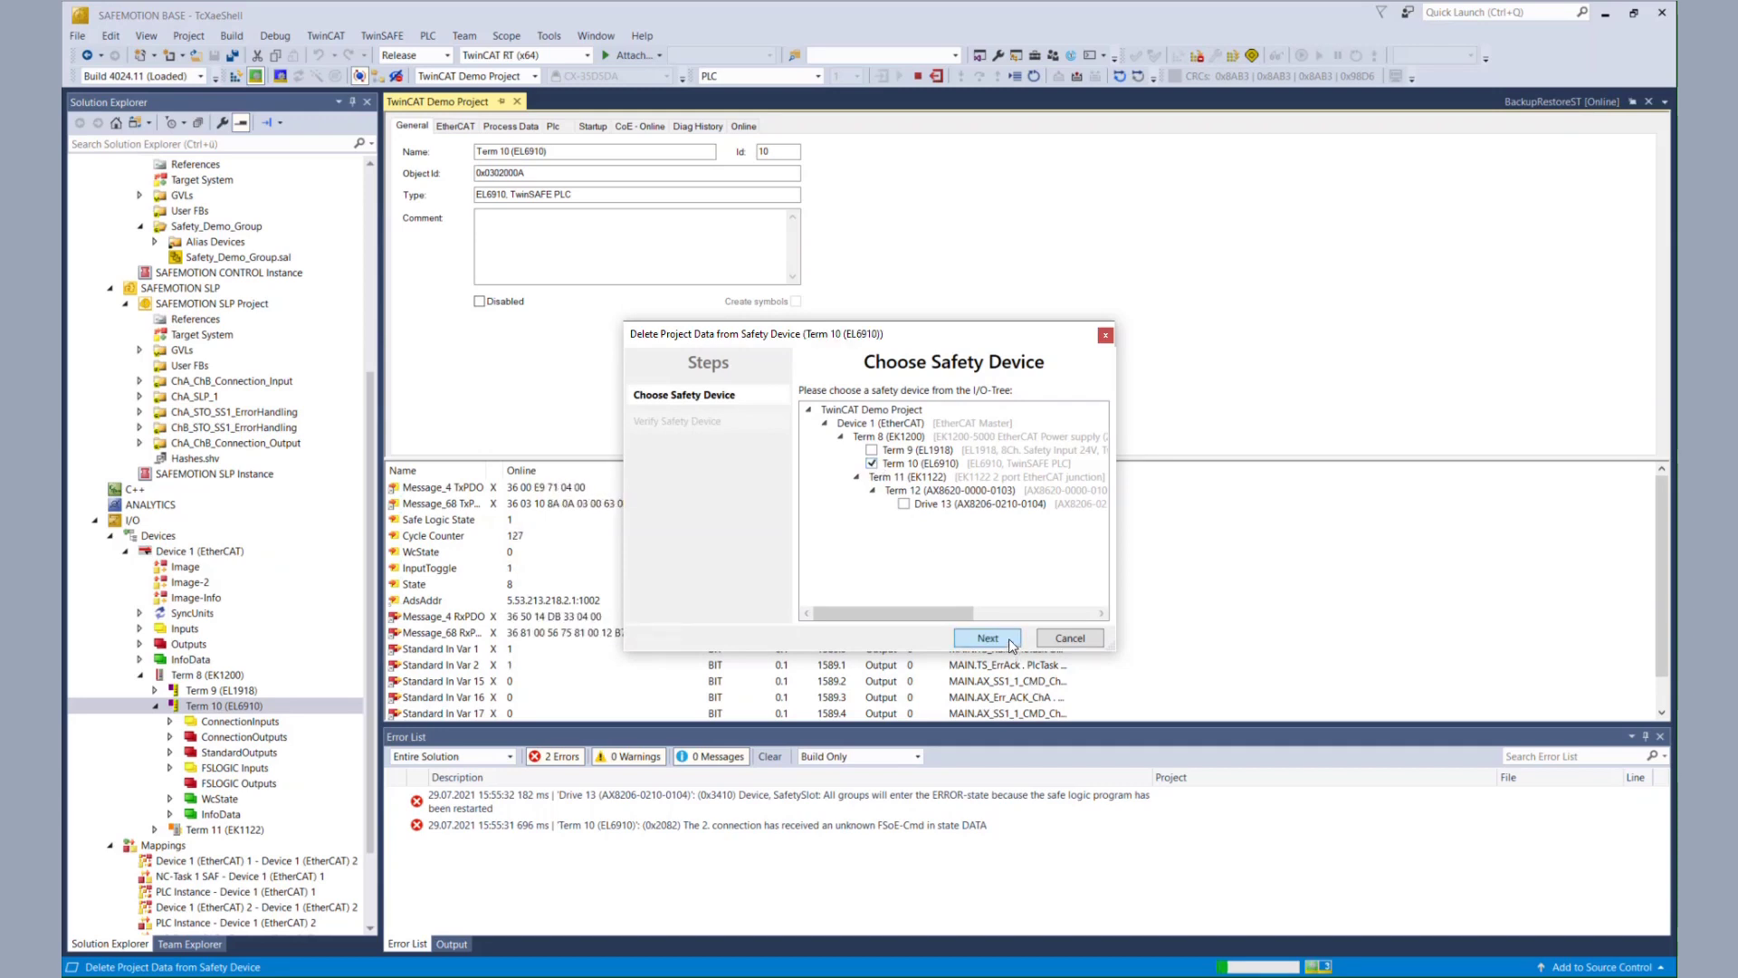
{"action": "left_click", "coordinate": [988, 639]}
{"action": "type", "text": "dministrator"}
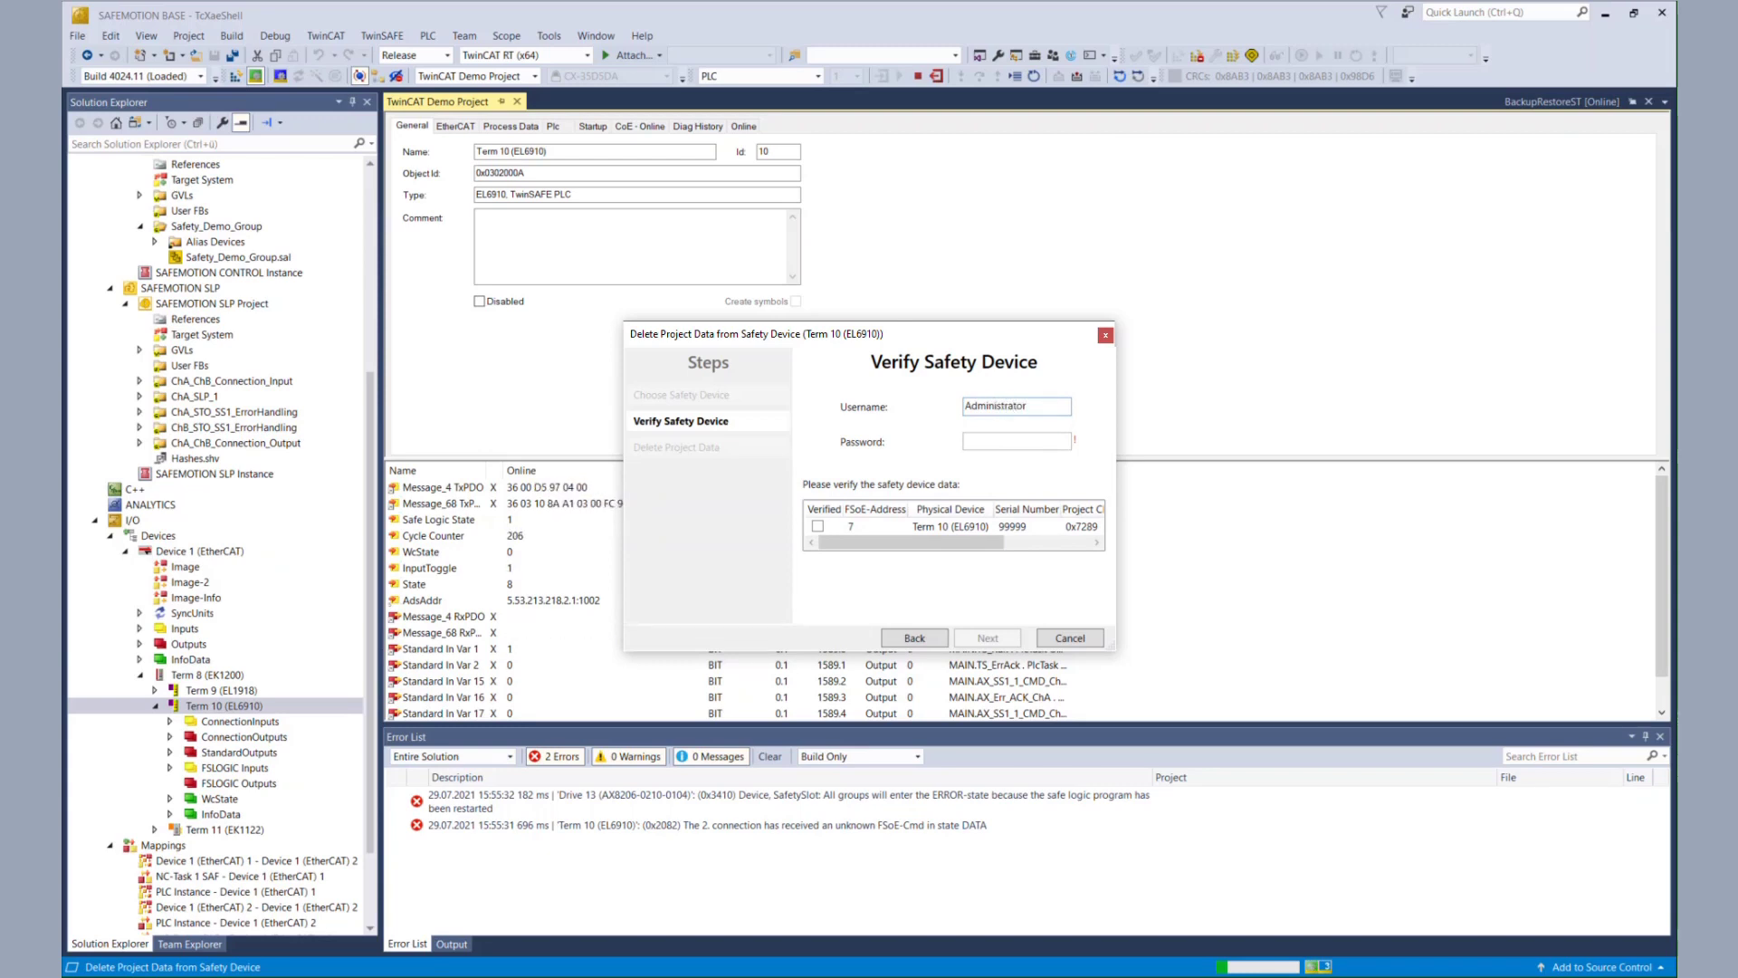
{"action": "key", "text": "Tab"}
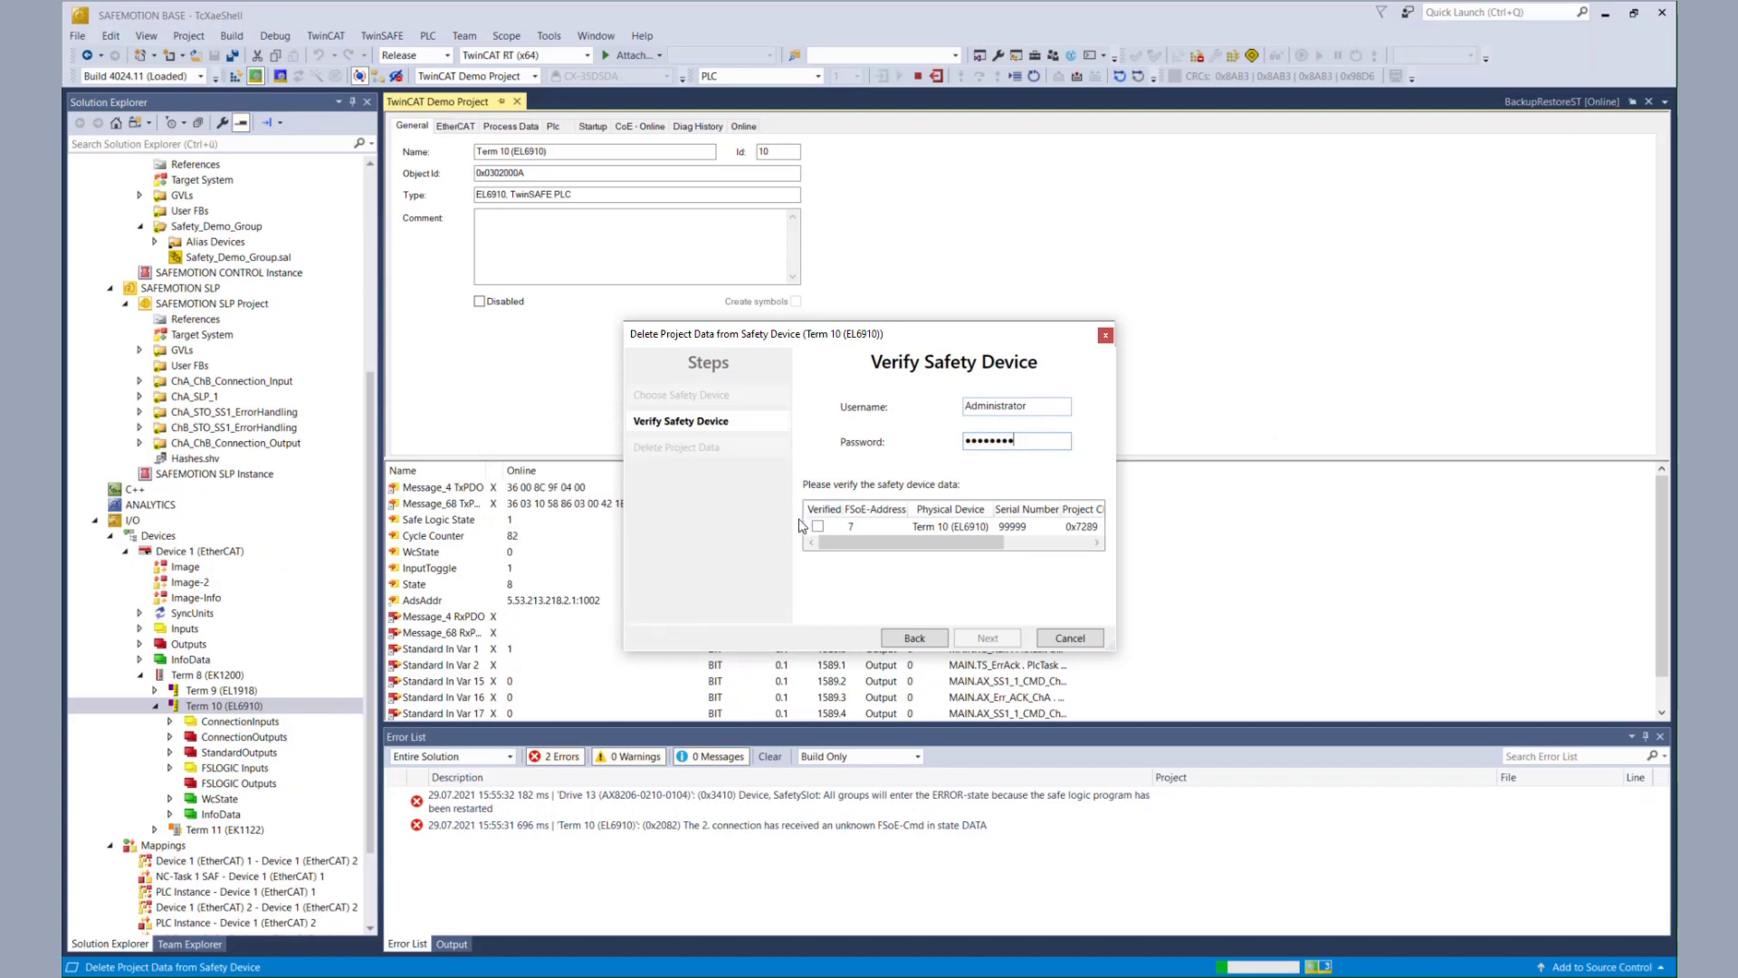
{"action": "left_click", "coordinate": [819, 526]}
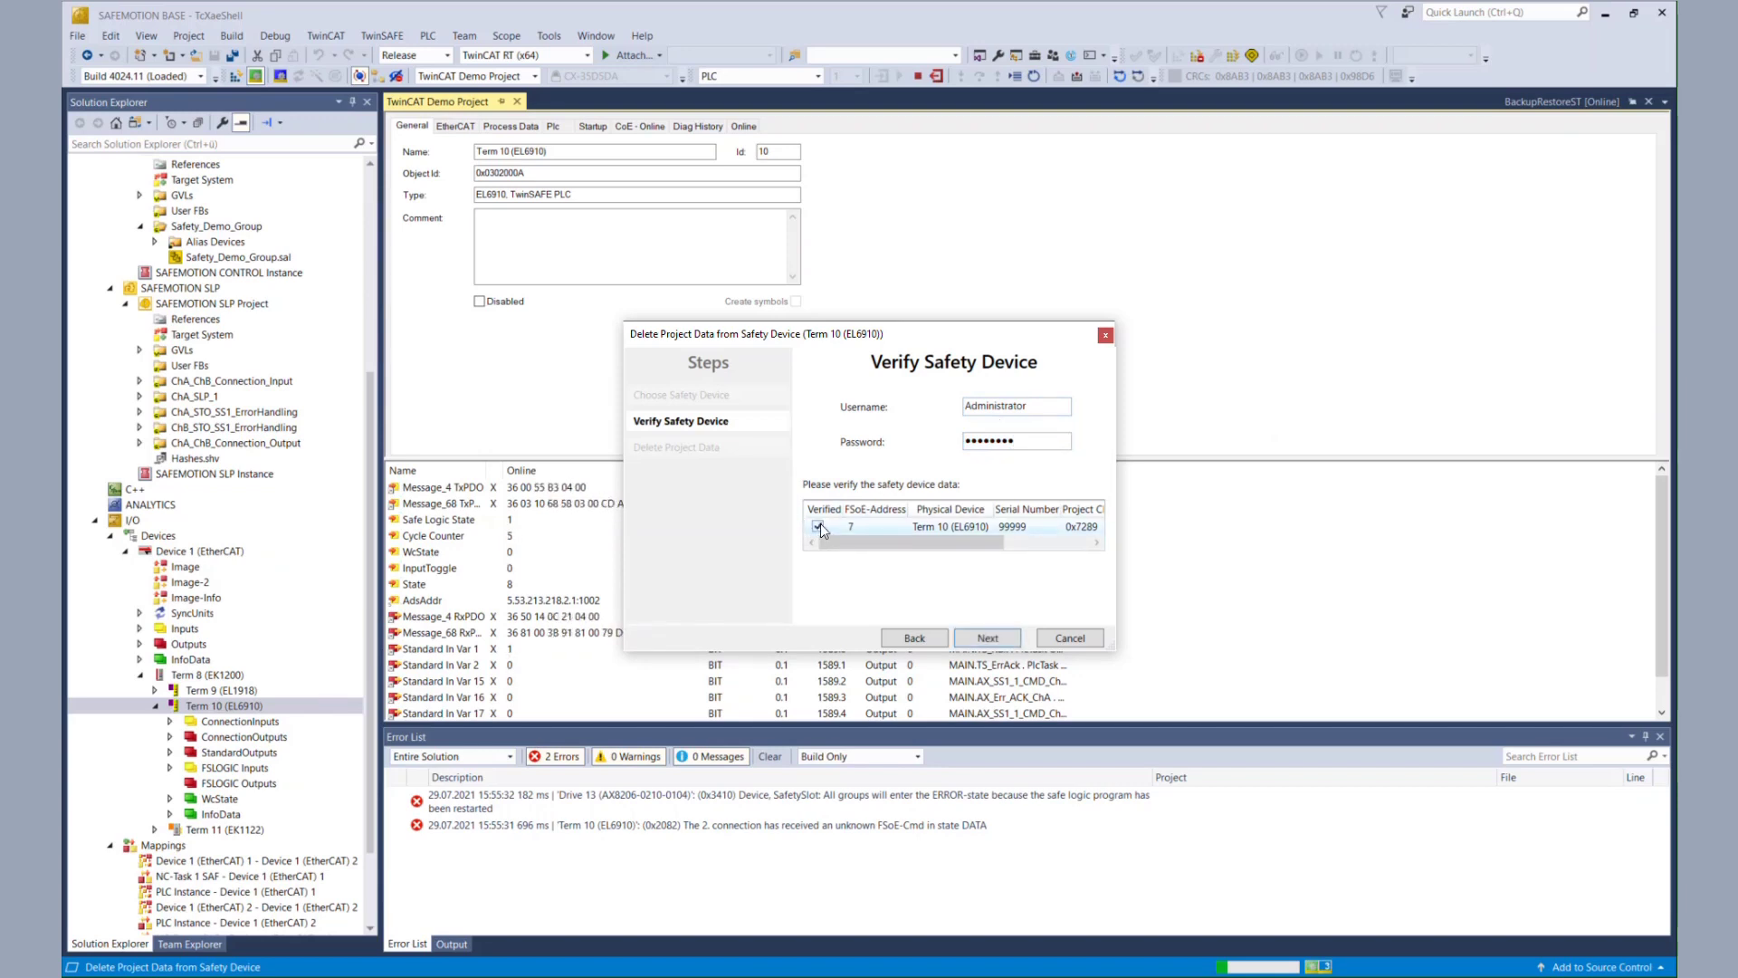
- Choose Safe Logic, Mapping and Parameter Data and finish the deletion
{"action": "left_click", "coordinate": [987, 639]}
{"action": "left_click", "coordinate": [1064, 414]}
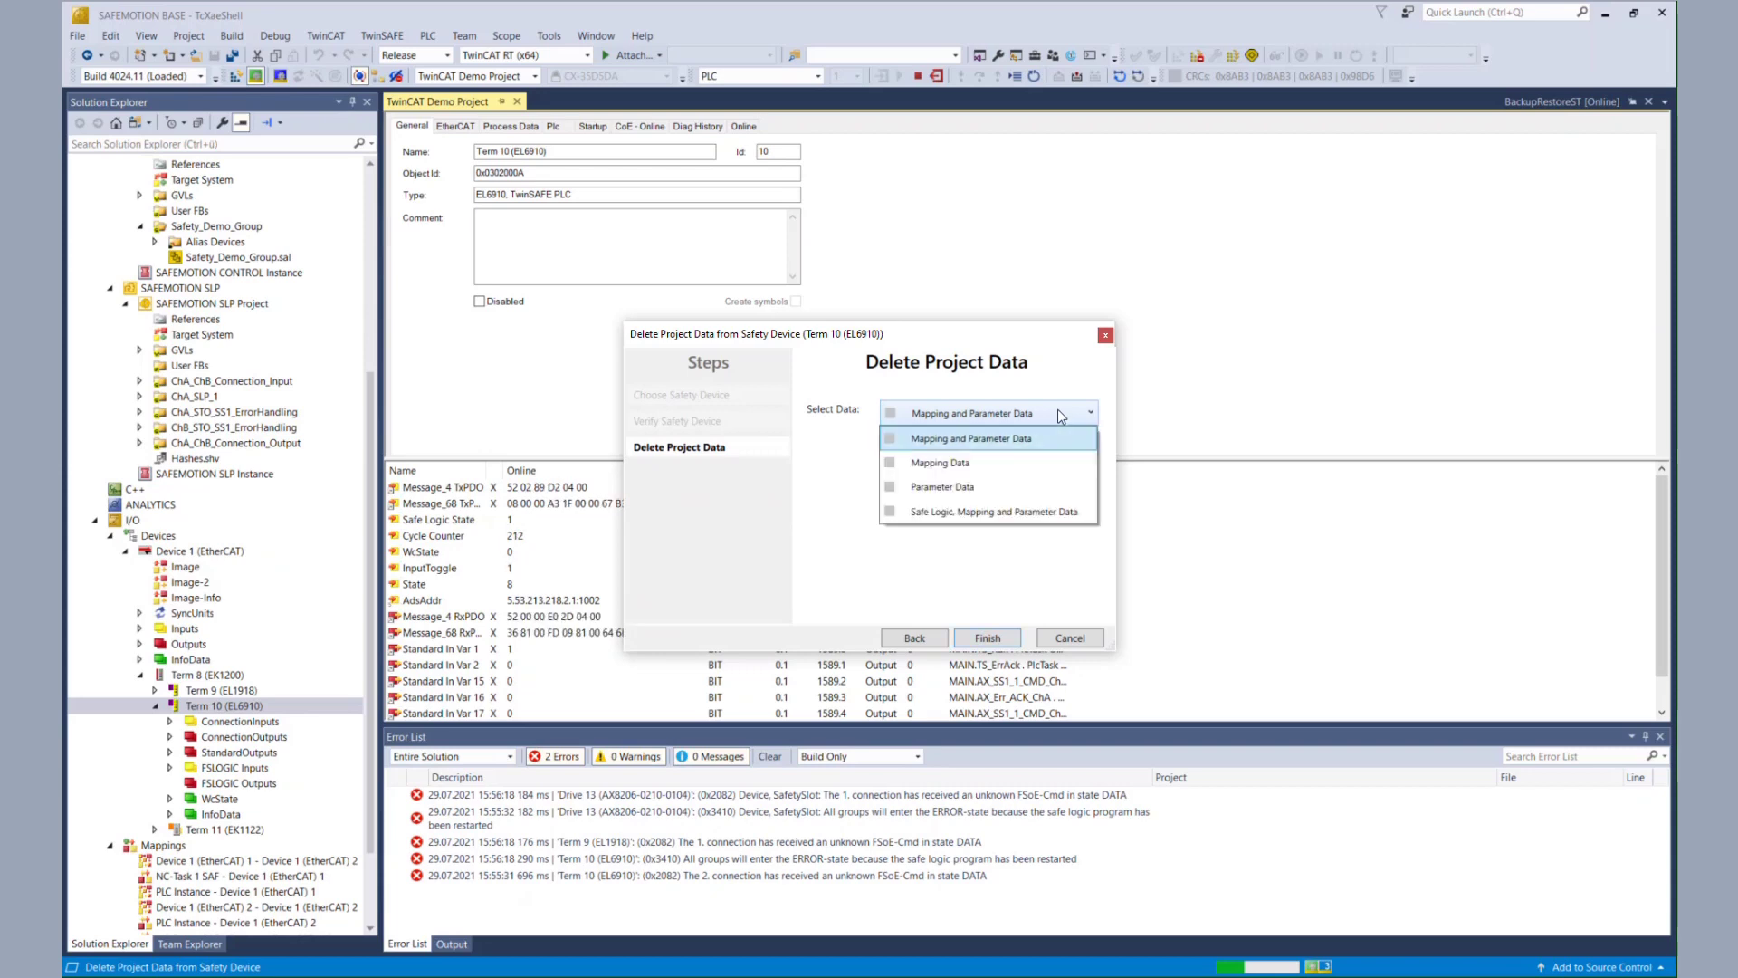
{"action": "left_click", "coordinate": [1046, 512]}
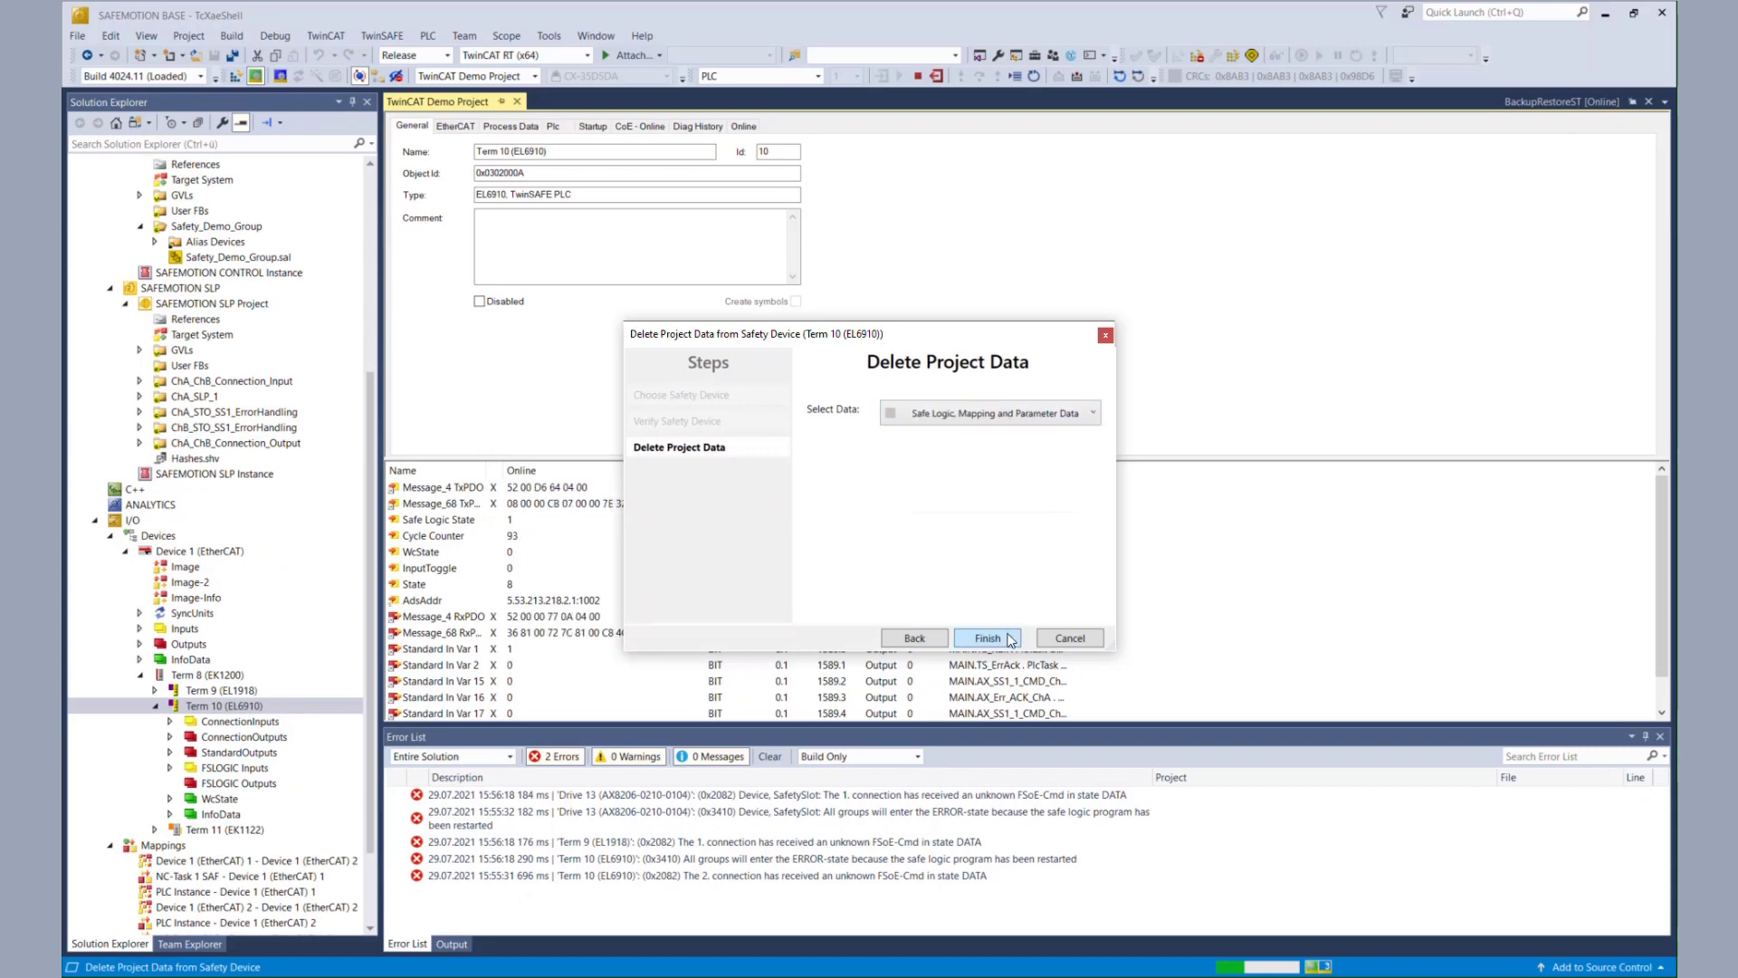
{"action": "left_click", "coordinate": [1008, 638]}
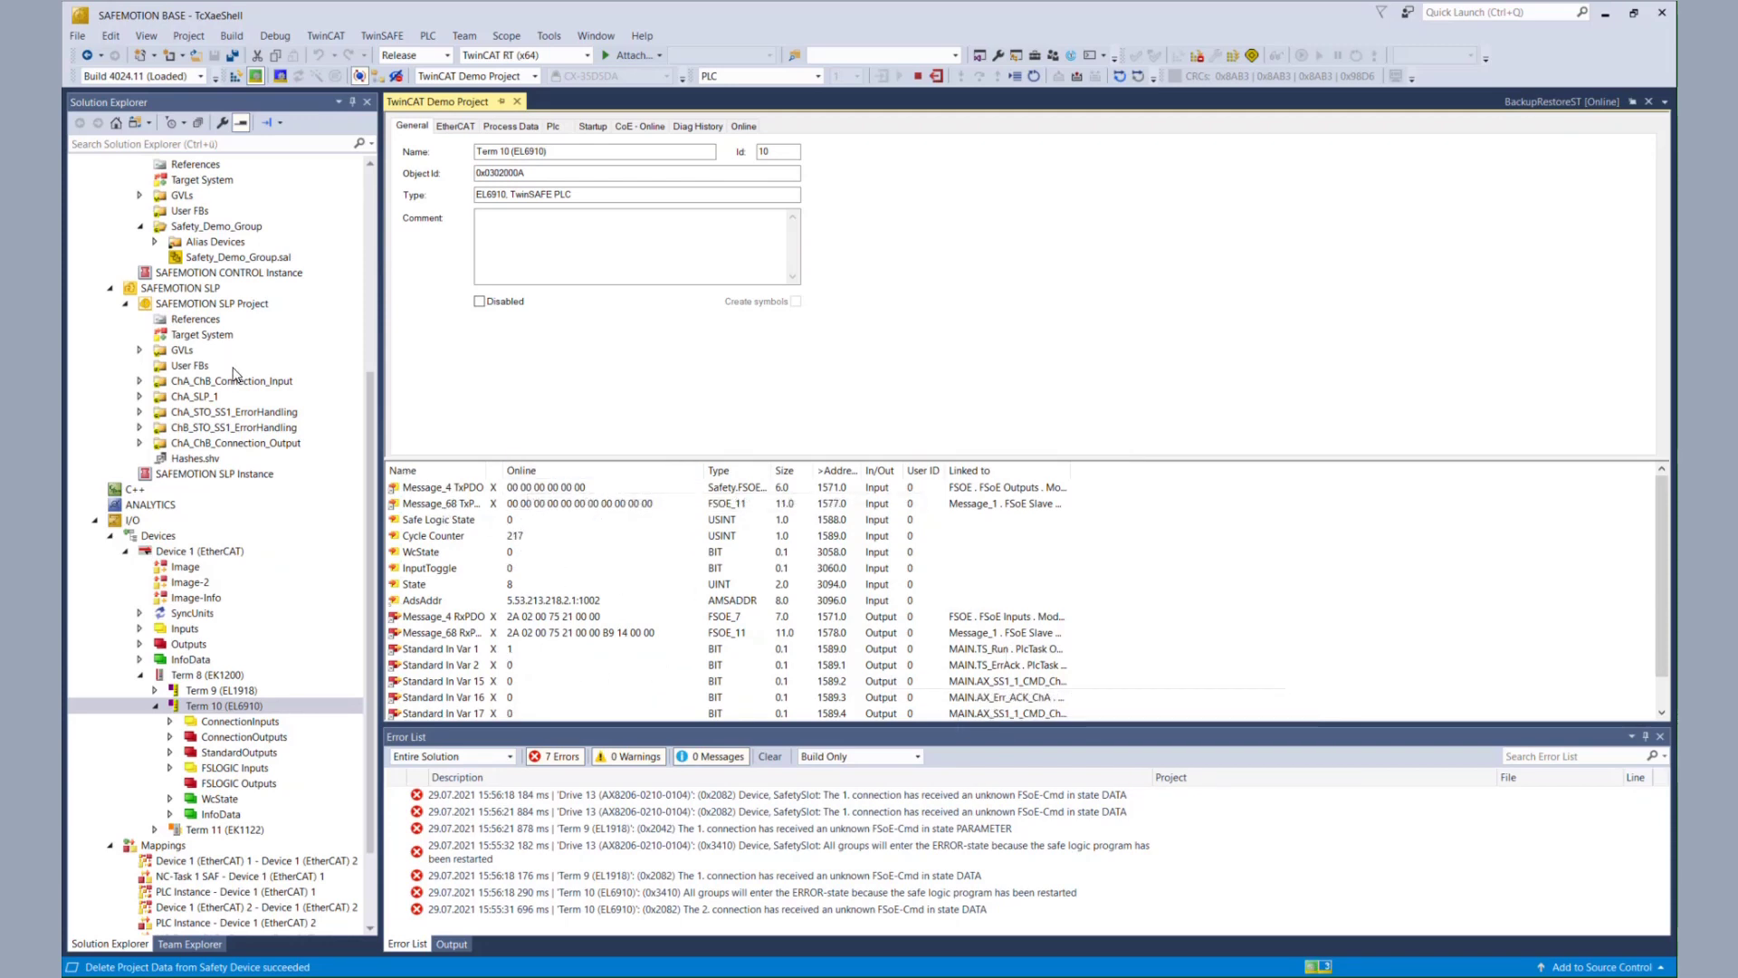
- Reopen the BackupRestoreST program from the POUs folder
{"action": "scroll", "coordinate": [234, 371], "scroll_direction": "up", "scroll_amount": 4}
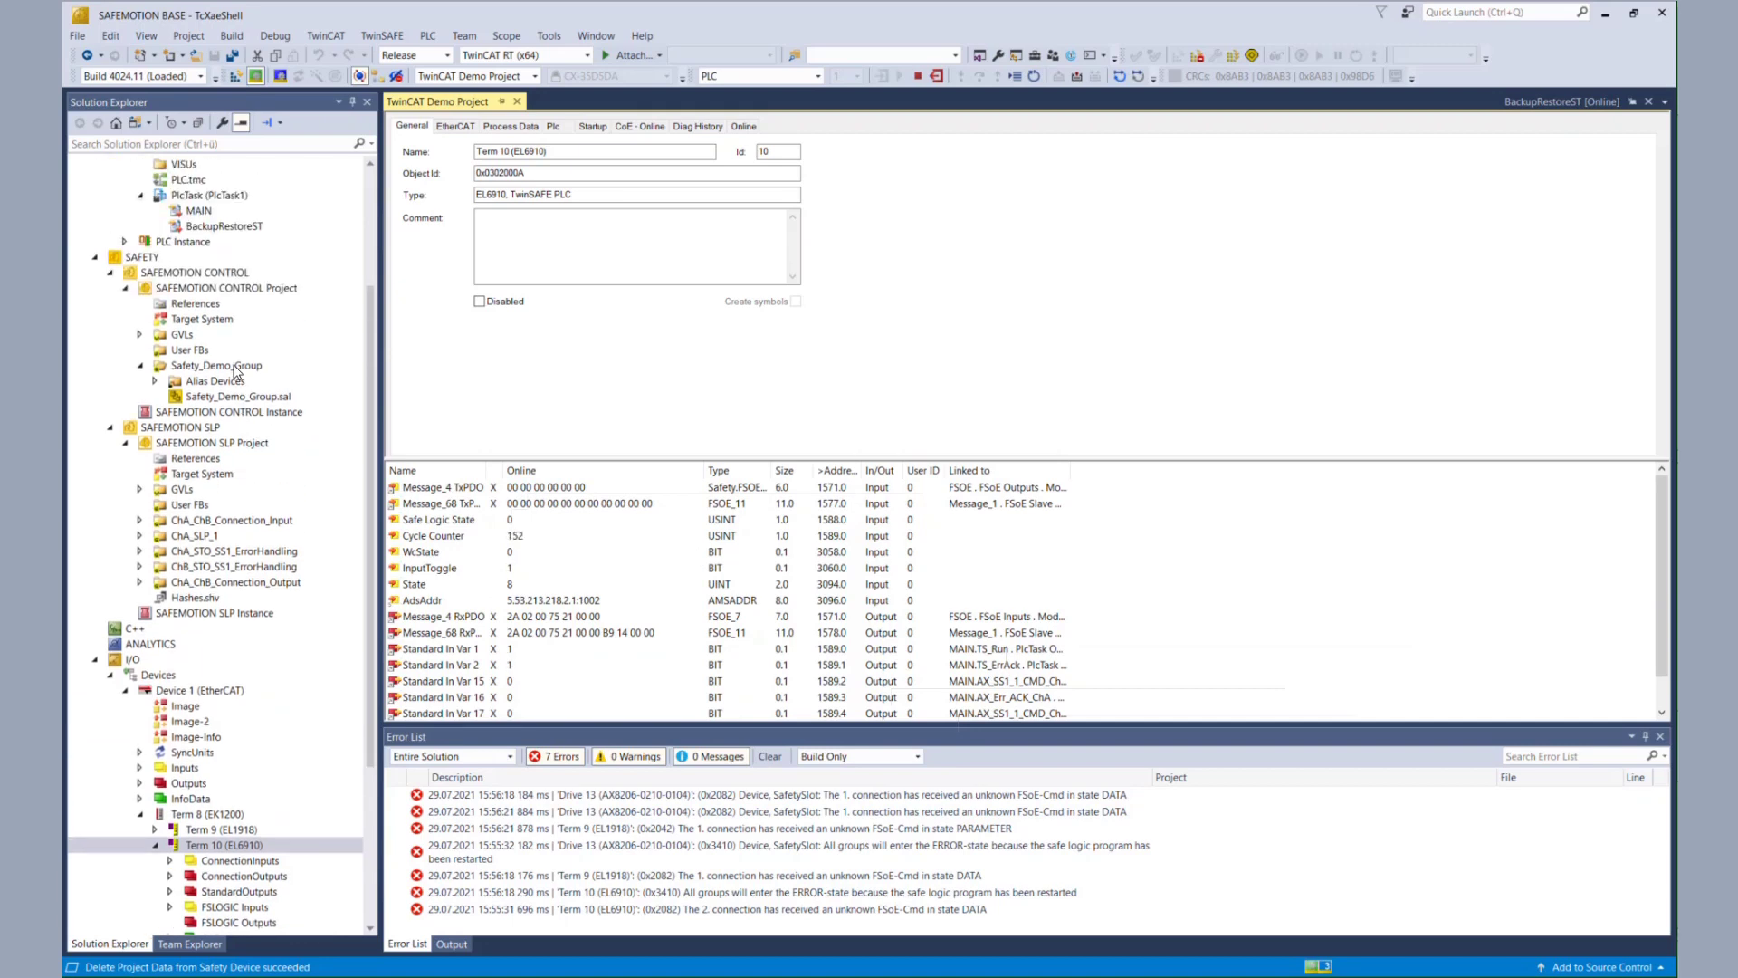
{"action": "scroll", "coordinate": [234, 371], "scroll_direction": "up", "scroll_amount": 3}
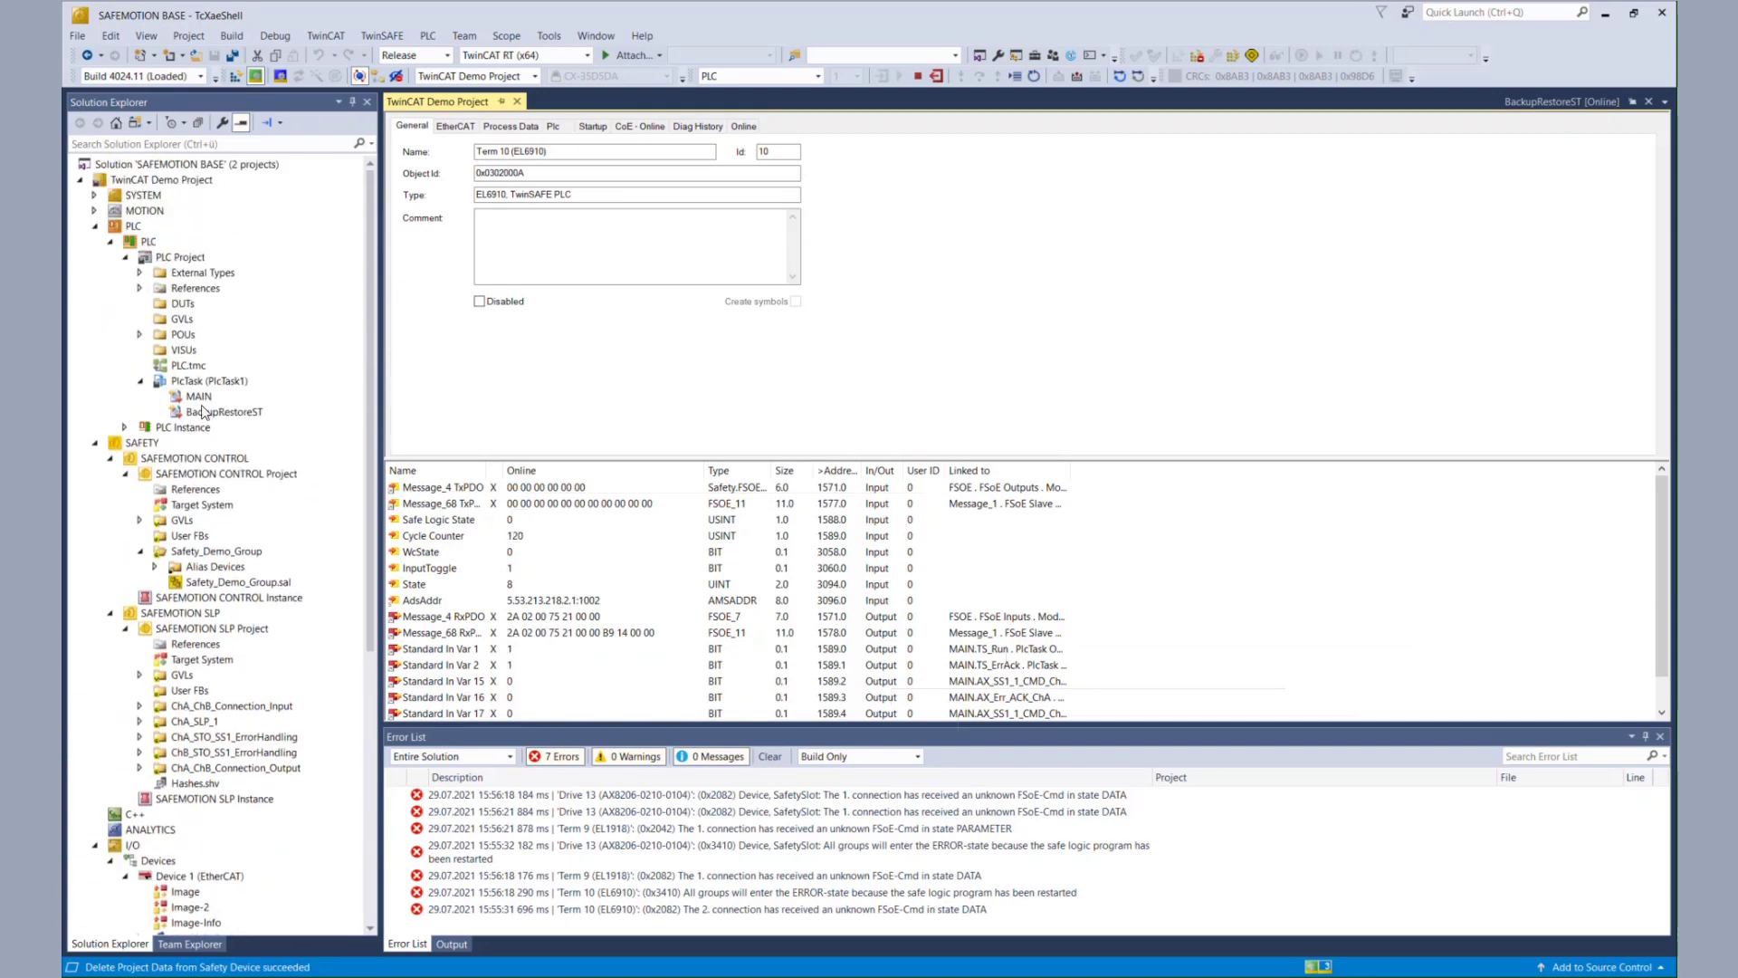
{"action": "left_click", "coordinate": [139, 335]}
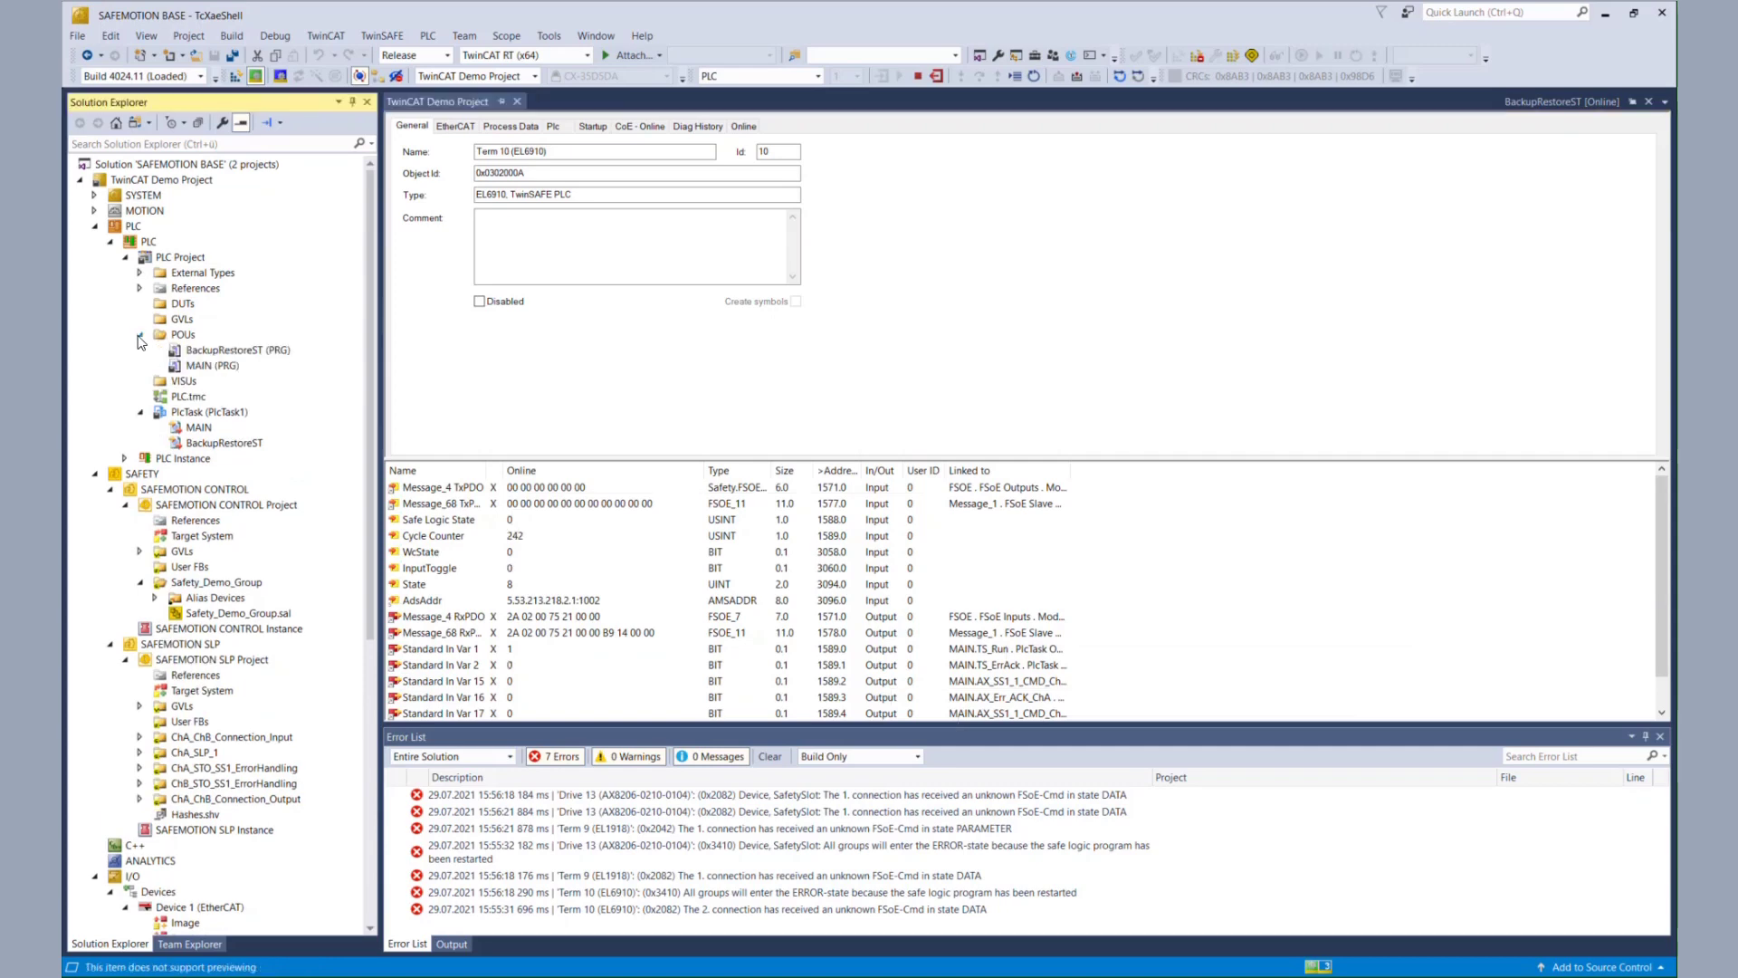
{"action": "double_click", "coordinate": [215, 352]}
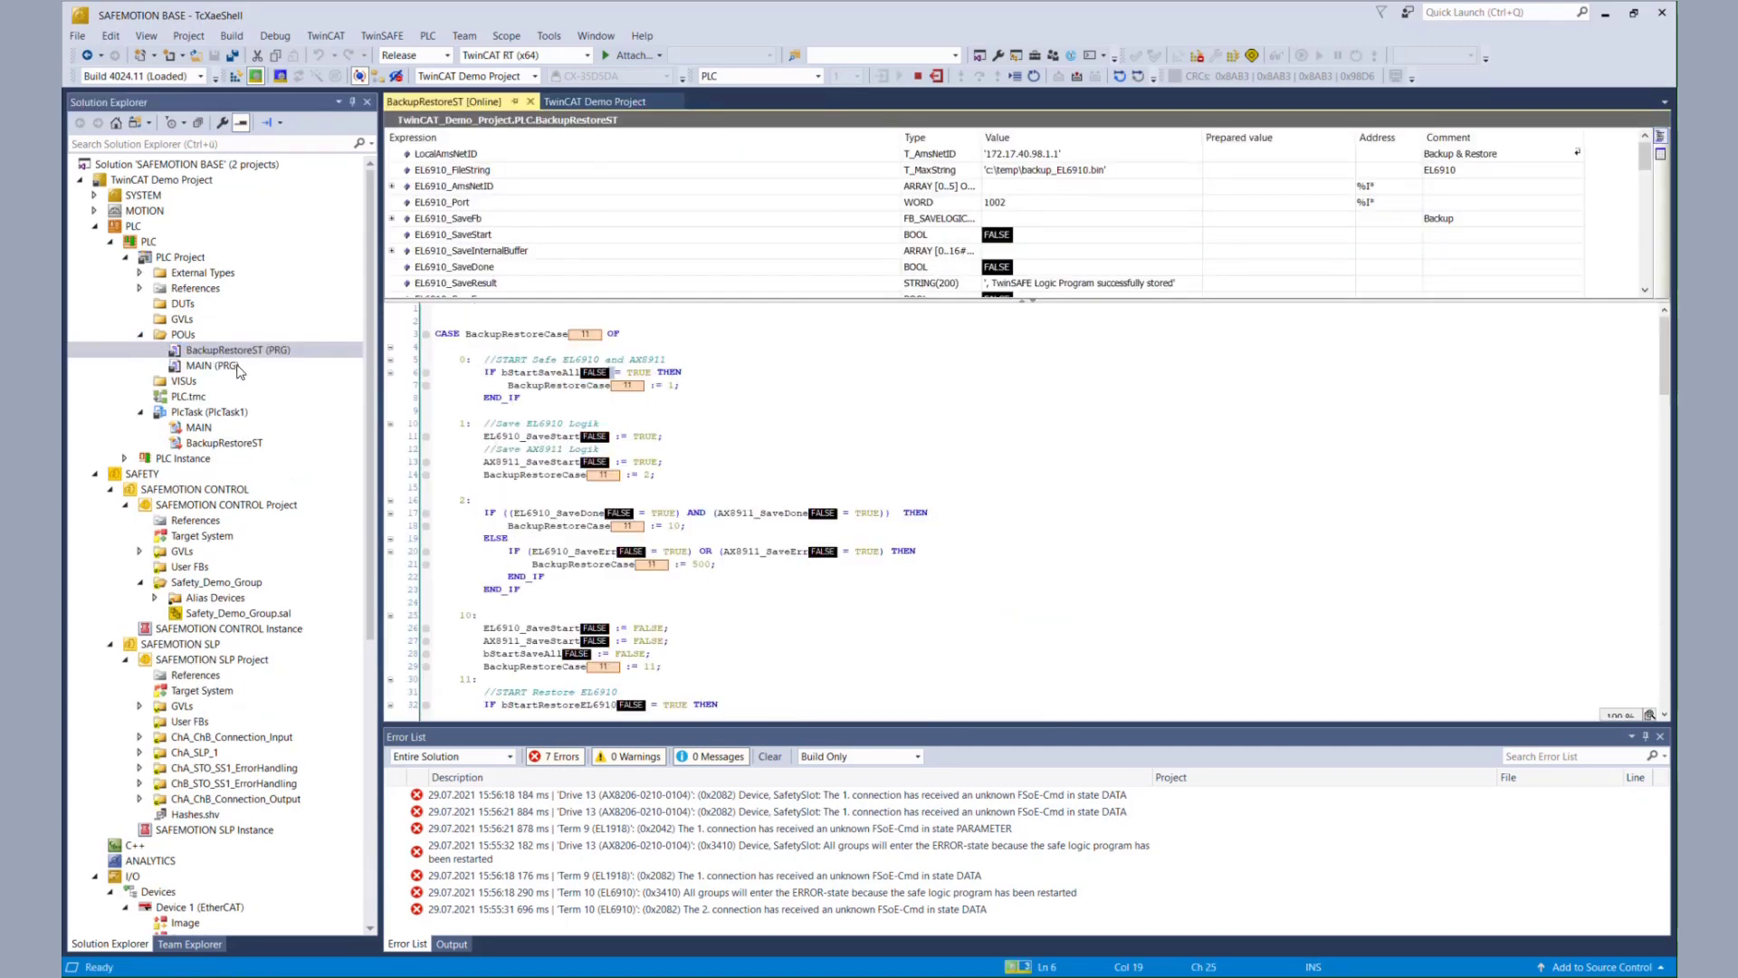
- Write bStartRestoreEL6910 TRUE to restore the EL6910, then return to the Term 10 page
{"action": "scroll", "coordinate": [625, 530], "scroll_direction": "down", "scroll_amount": 3}
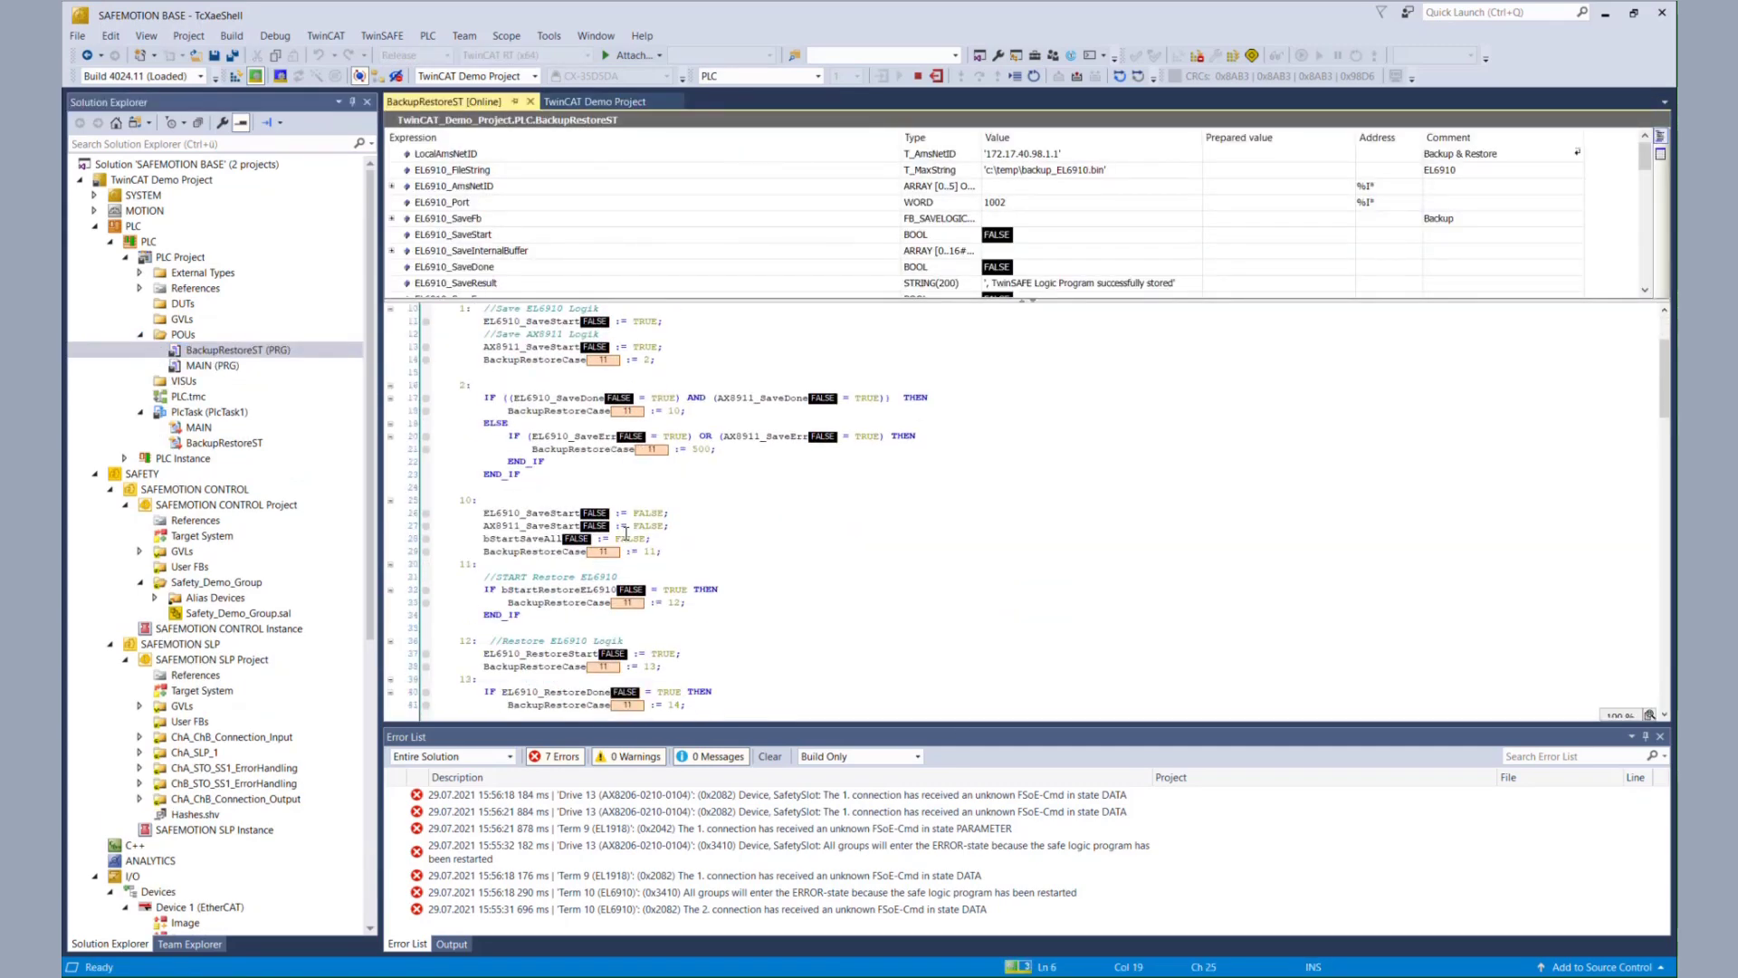
{"action": "double_click", "coordinate": [632, 589]}
{"action": "key", "text": "ctrl+F7"}
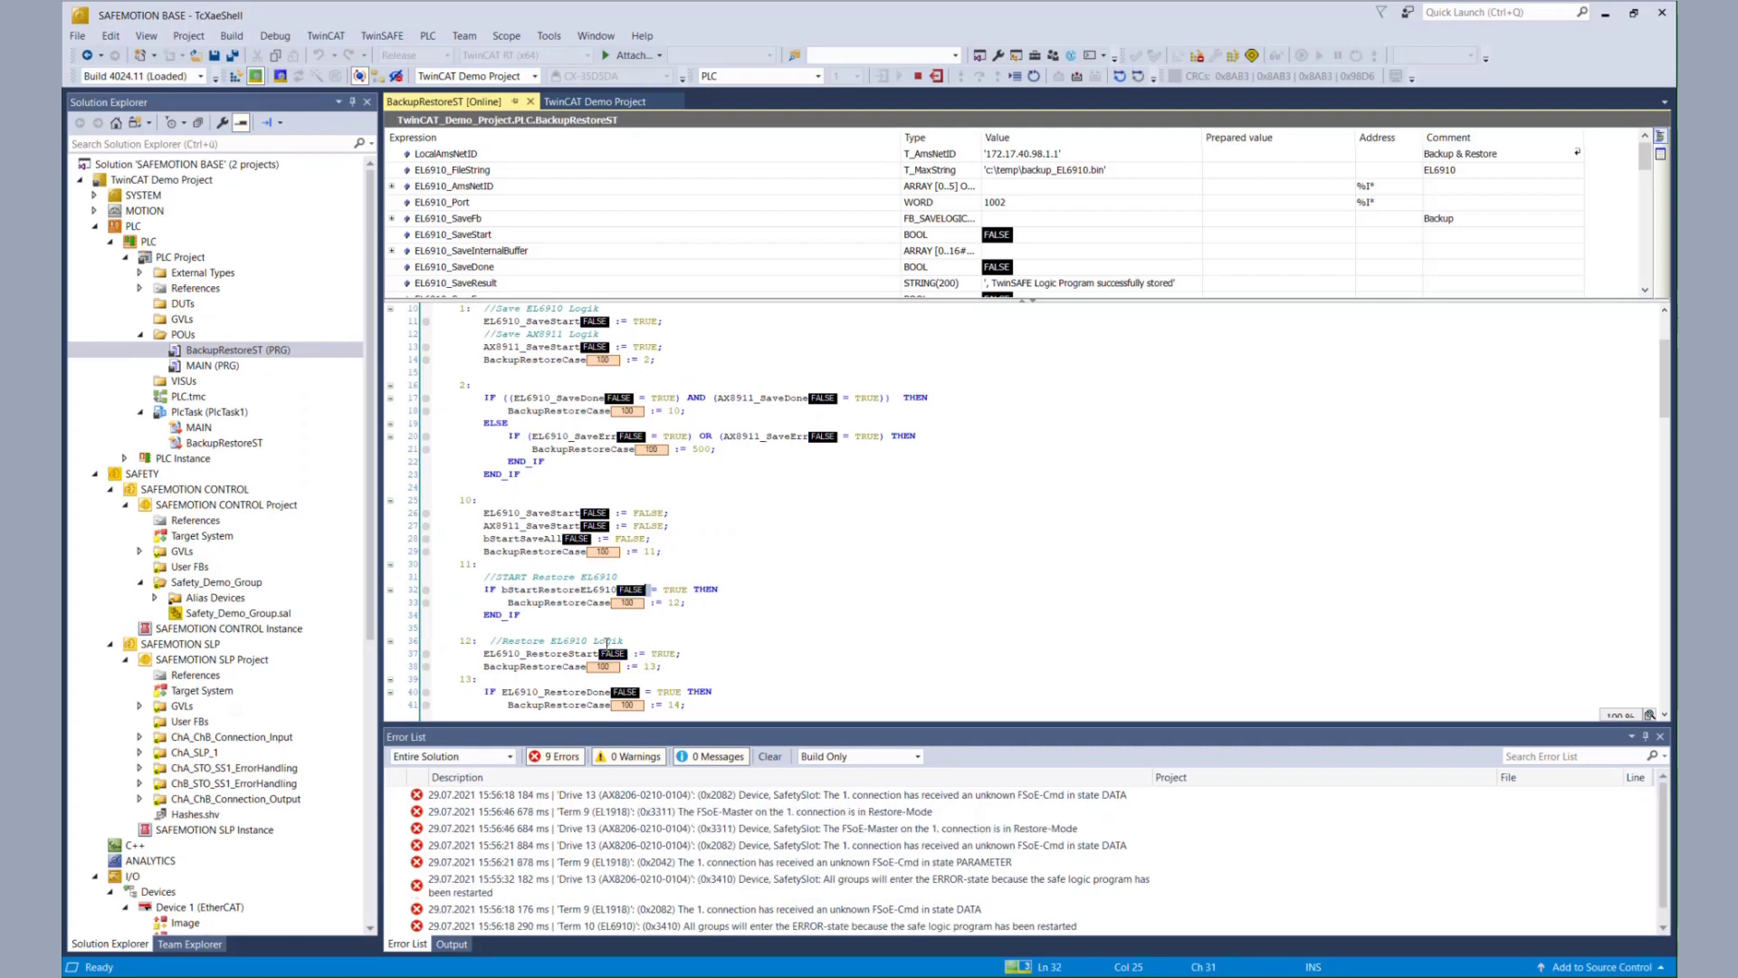
{"action": "left_click", "coordinate": [586, 101]}
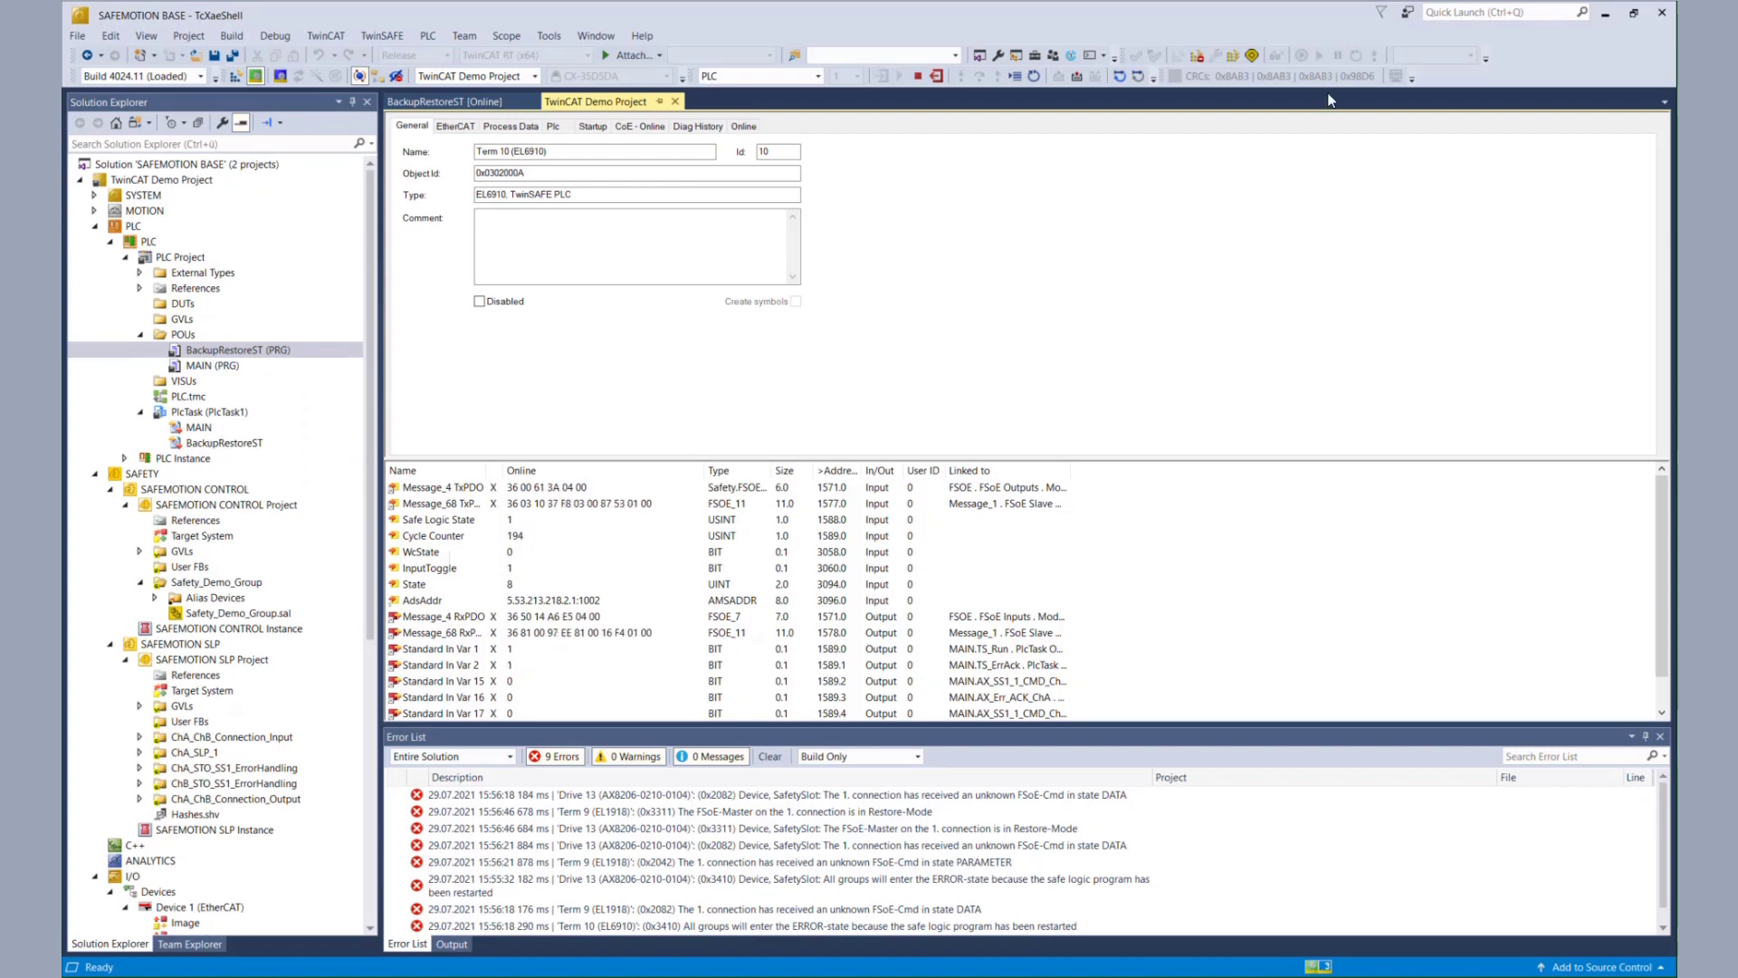
- Select Drive 13 in the delete wizard, enter the administrator credentials, and mark it verified
{"action": "left_click", "coordinate": [1196, 57]}
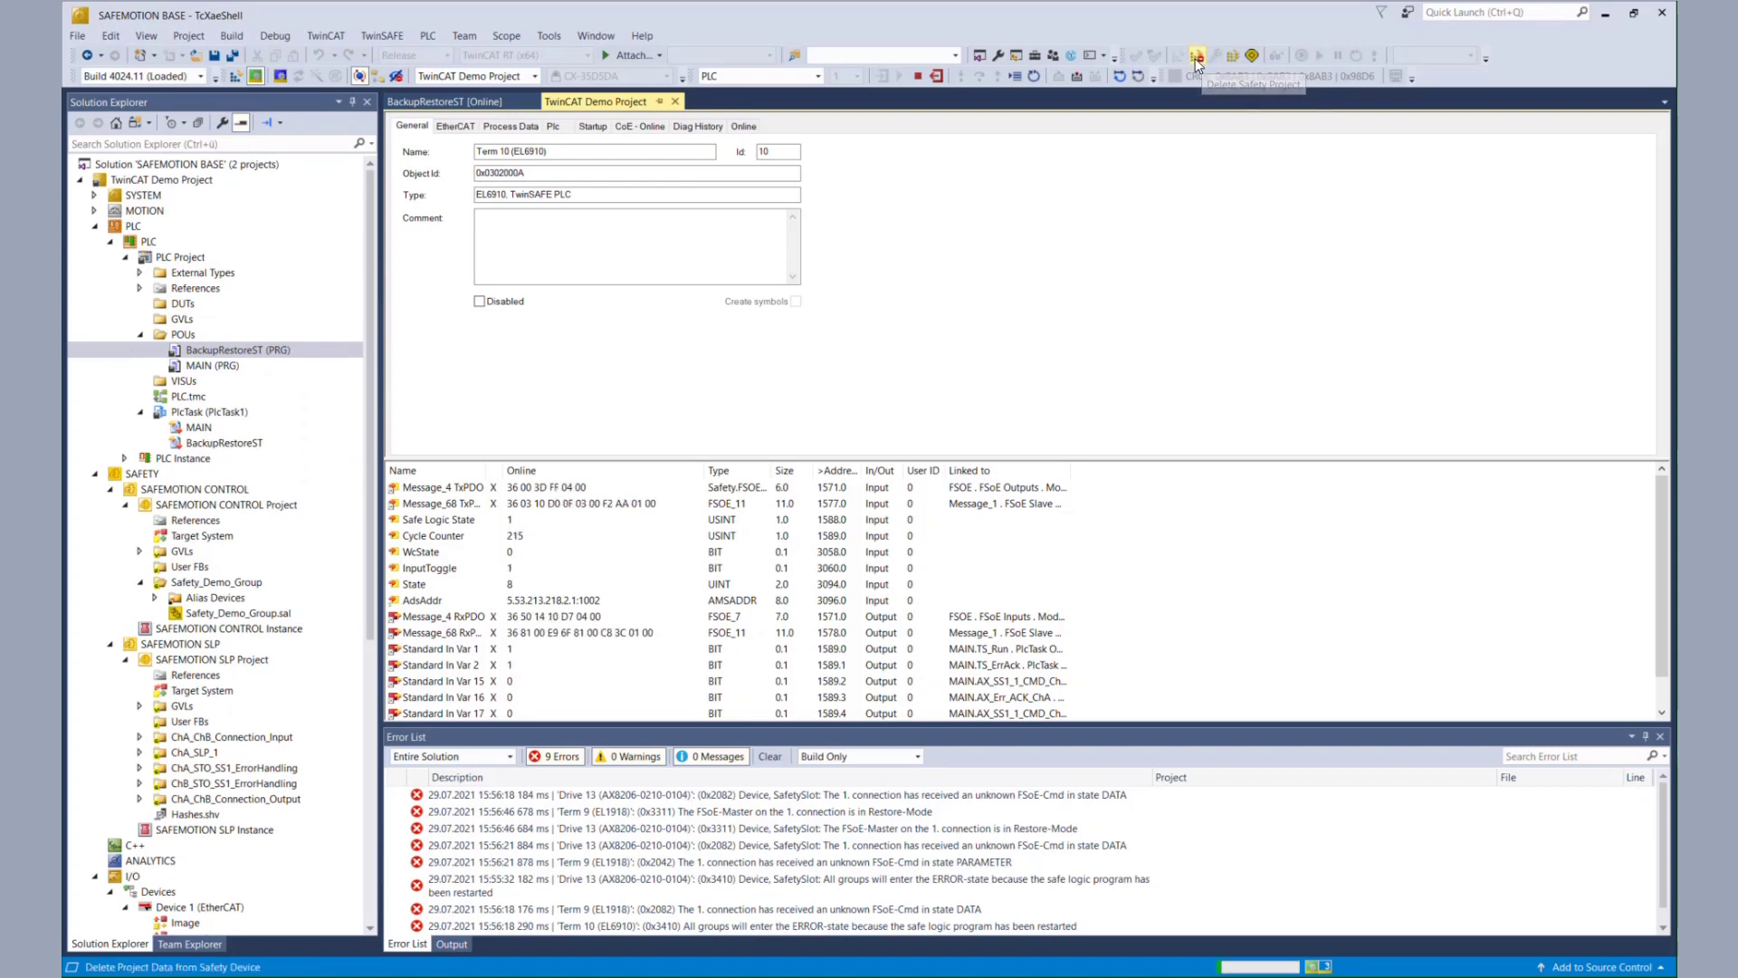
{"action": "left_click", "coordinate": [904, 503]}
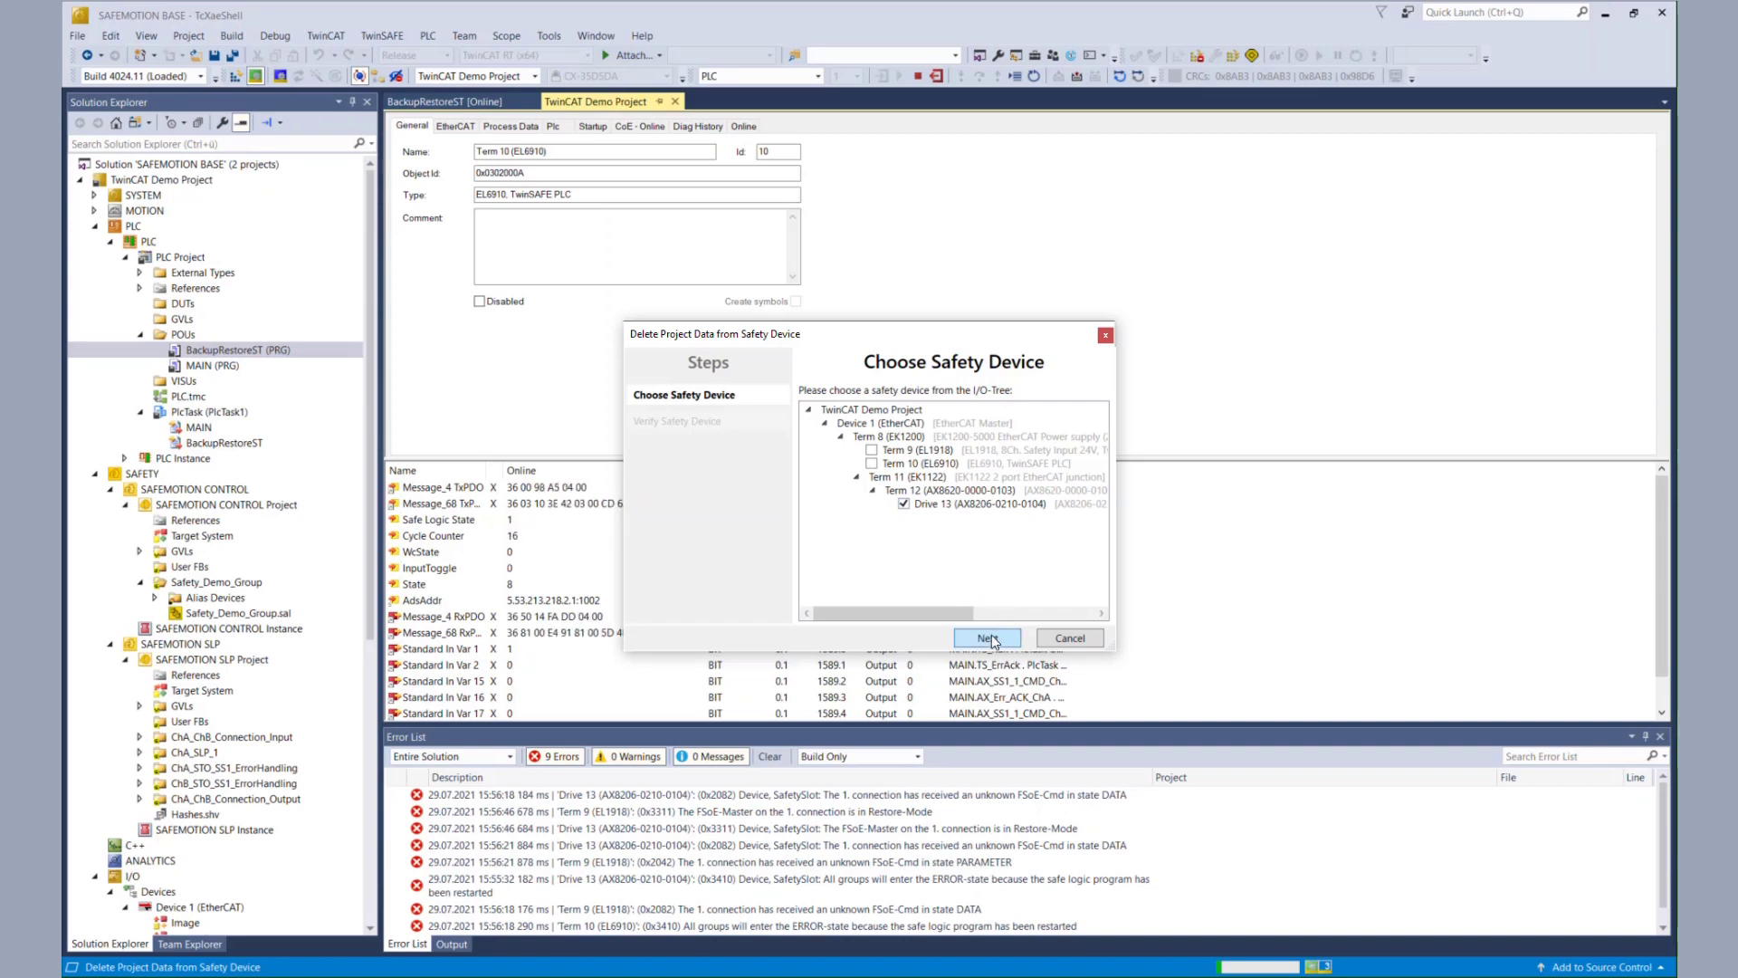
{"action": "left_click", "coordinate": [987, 638]}
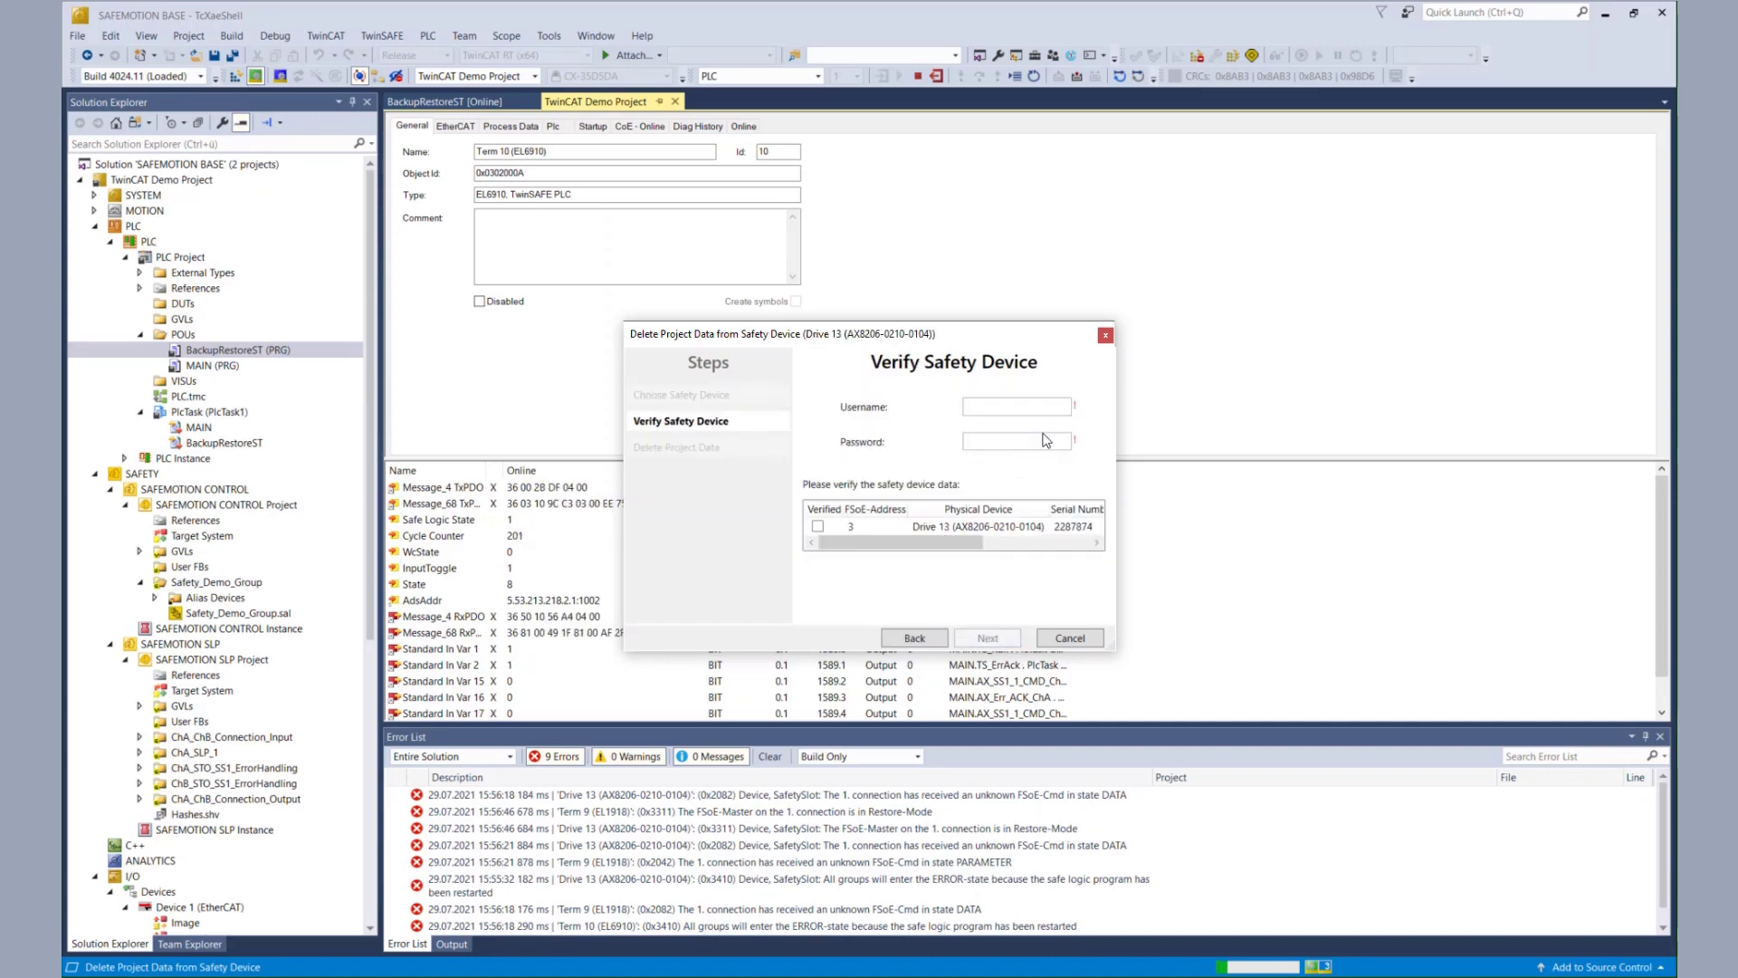
{"action": "left_click", "coordinate": [1026, 406]}
{"action": "type", "text": "Administrator"}
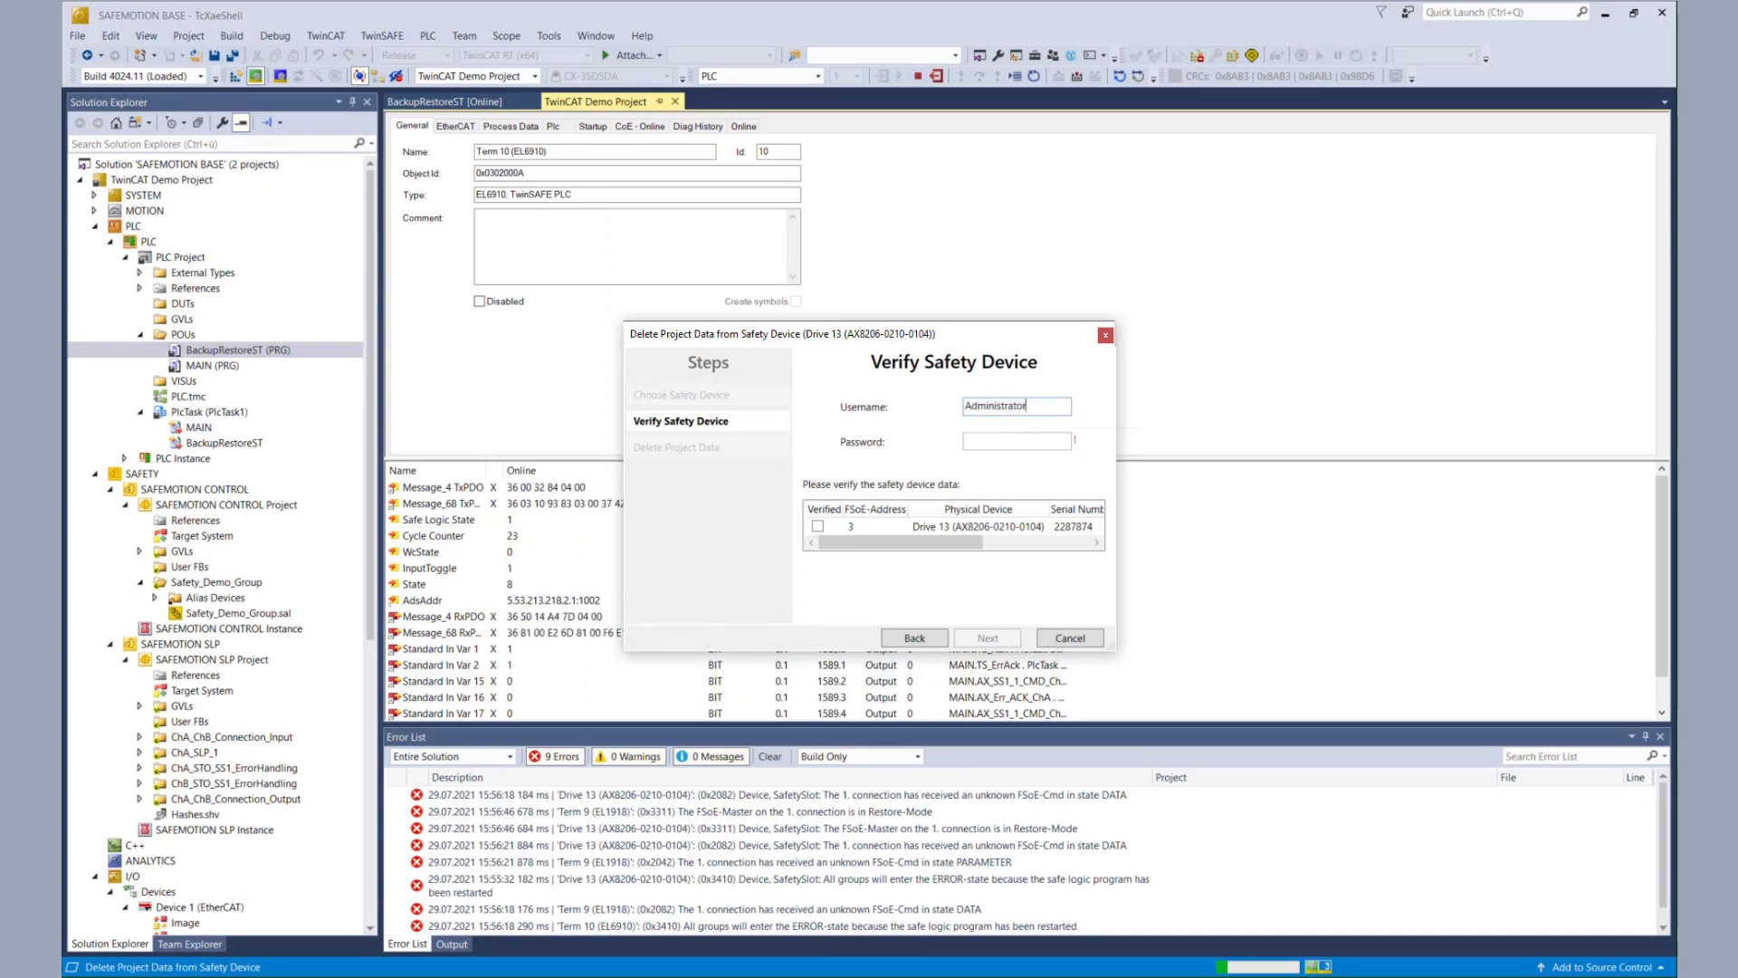
{"action": "key", "text": "Tab"}
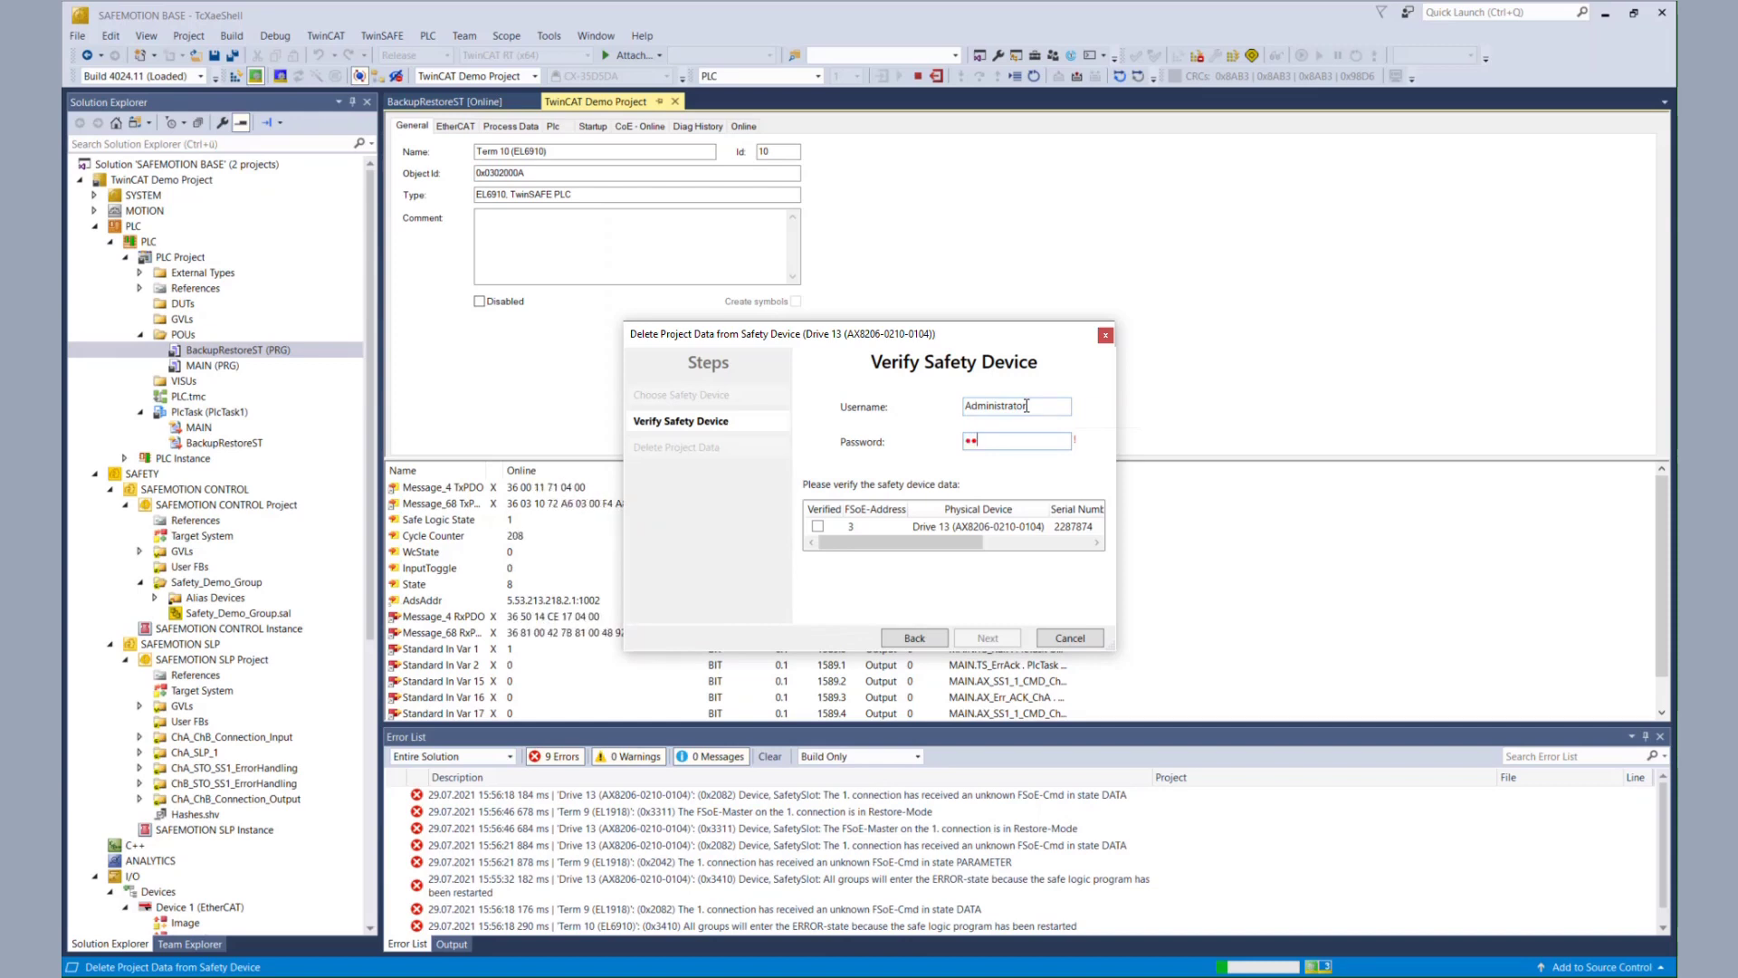
{"action": "type", "text": "••••••••"}
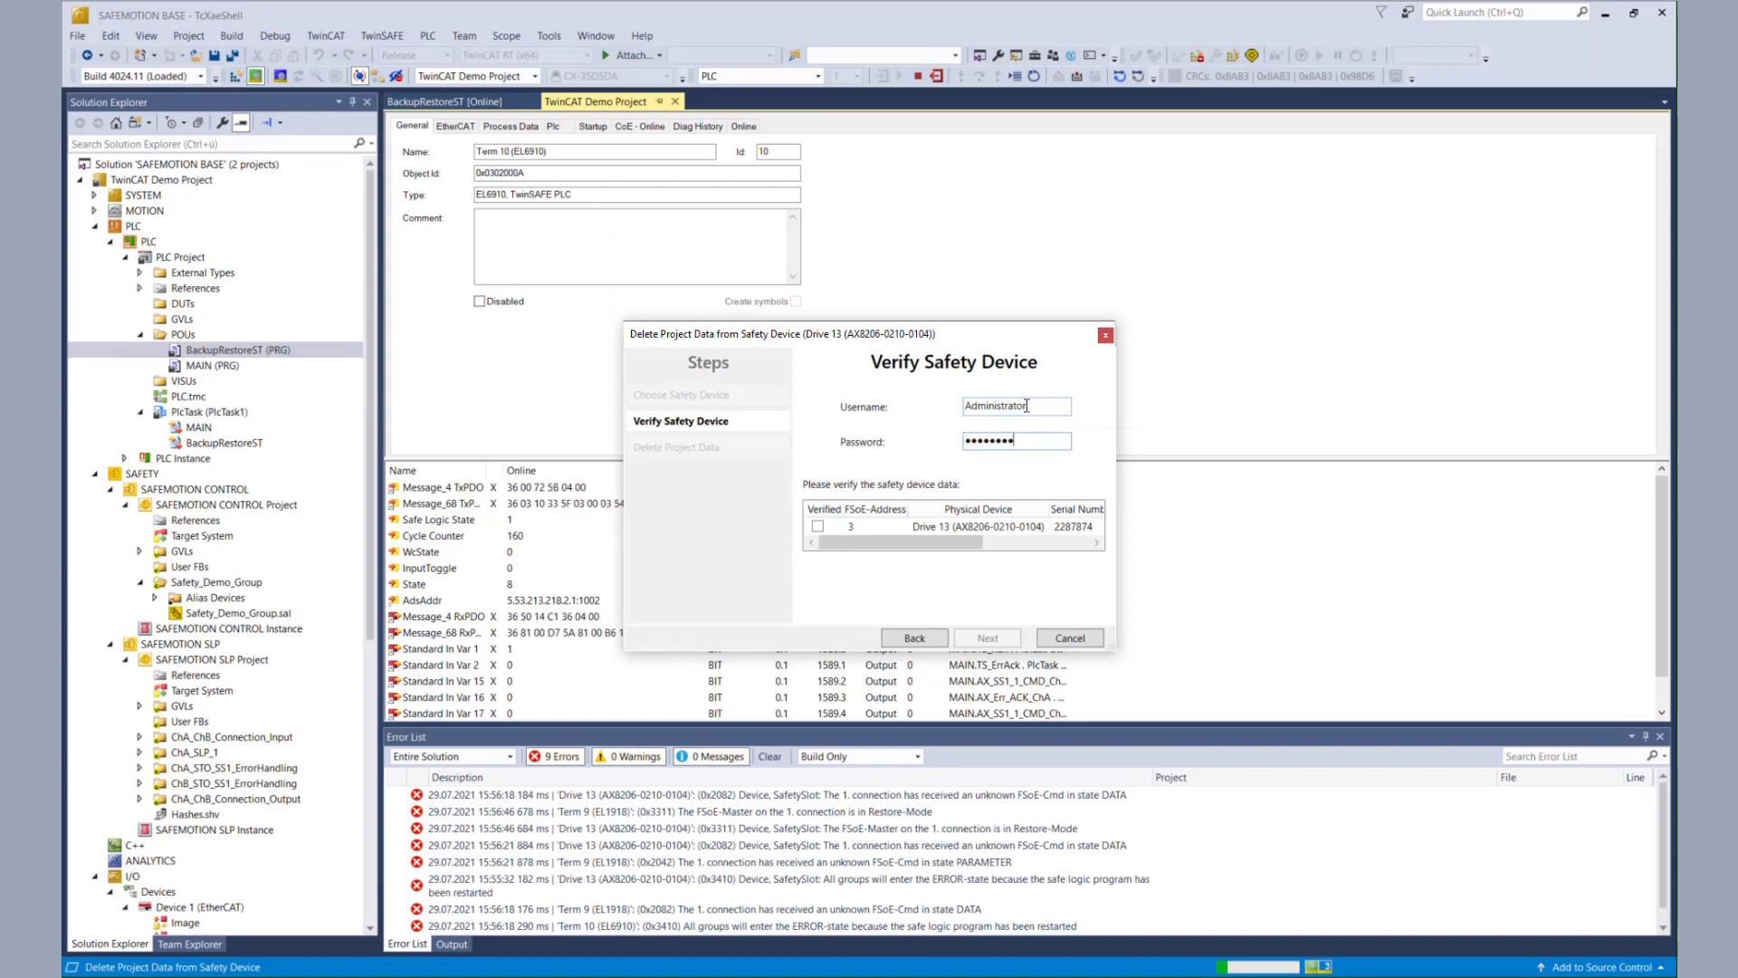
{"action": "left_click", "coordinate": [817, 526]}
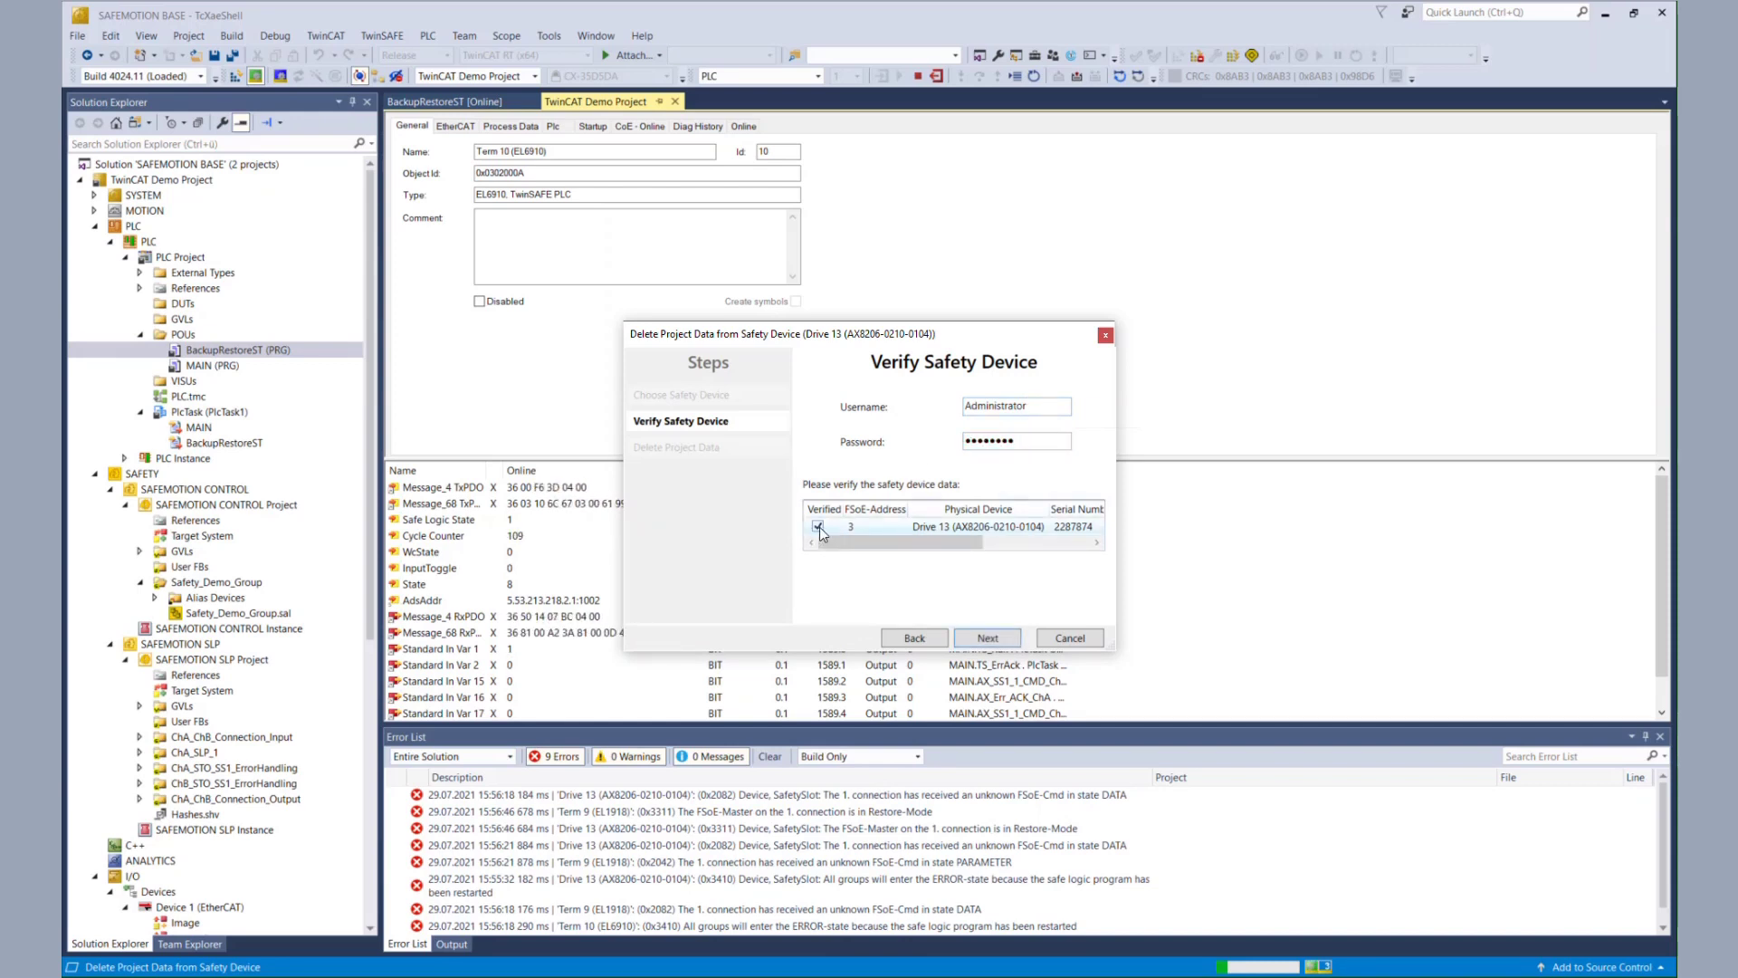
{"action": "left_click", "coordinate": [985, 637]}
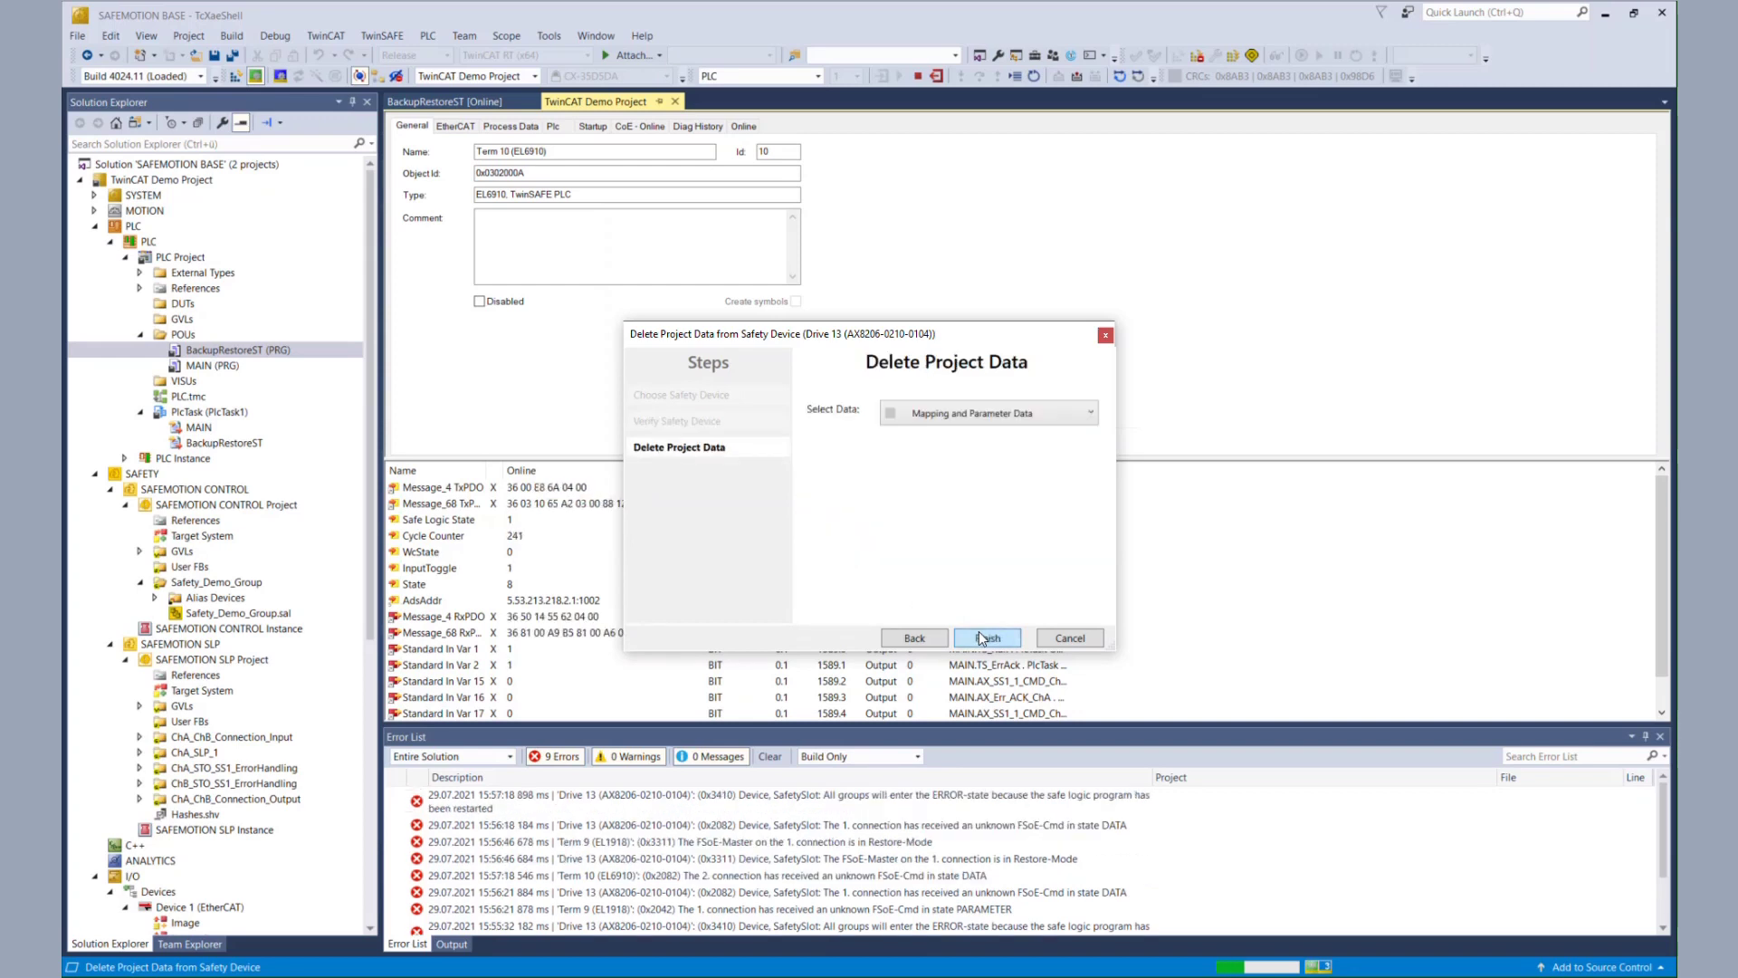
- Delete the drive's Safe Logic, Mapping and Parameter Data and open SAFEMOTION SLP Target System
{"action": "left_click", "coordinate": [1020, 418]}
{"action": "left_click", "coordinate": [1005, 513]}
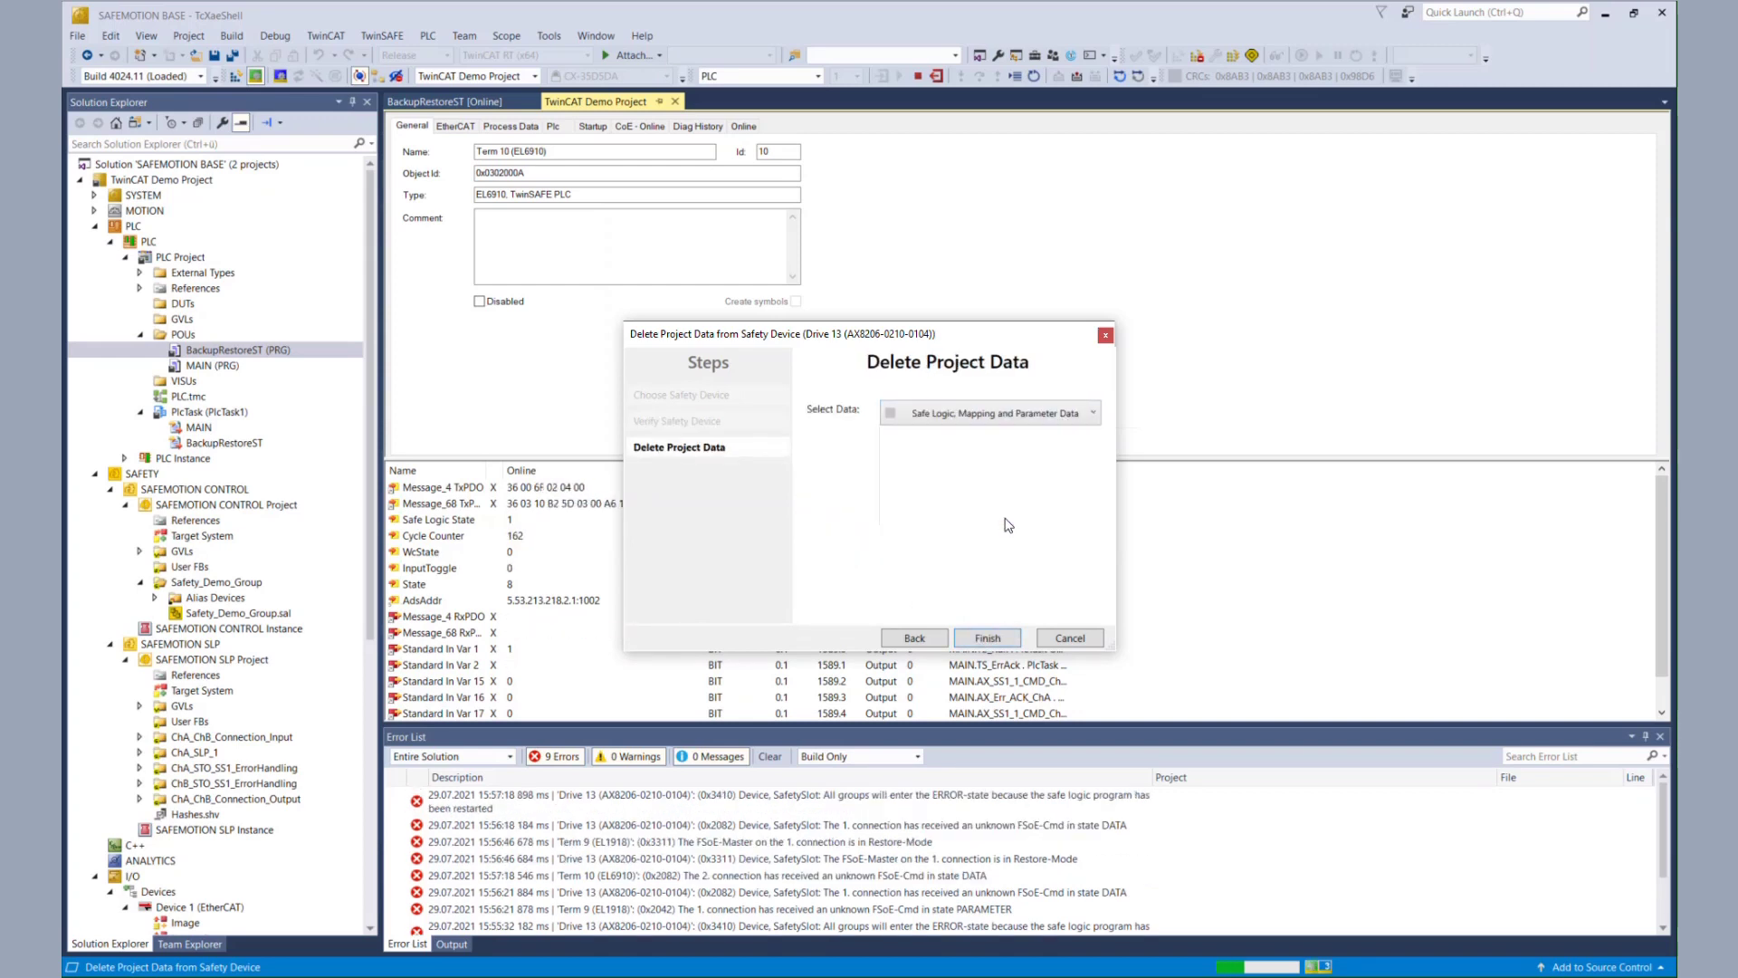
{"action": "left_click", "coordinate": [994, 638]}
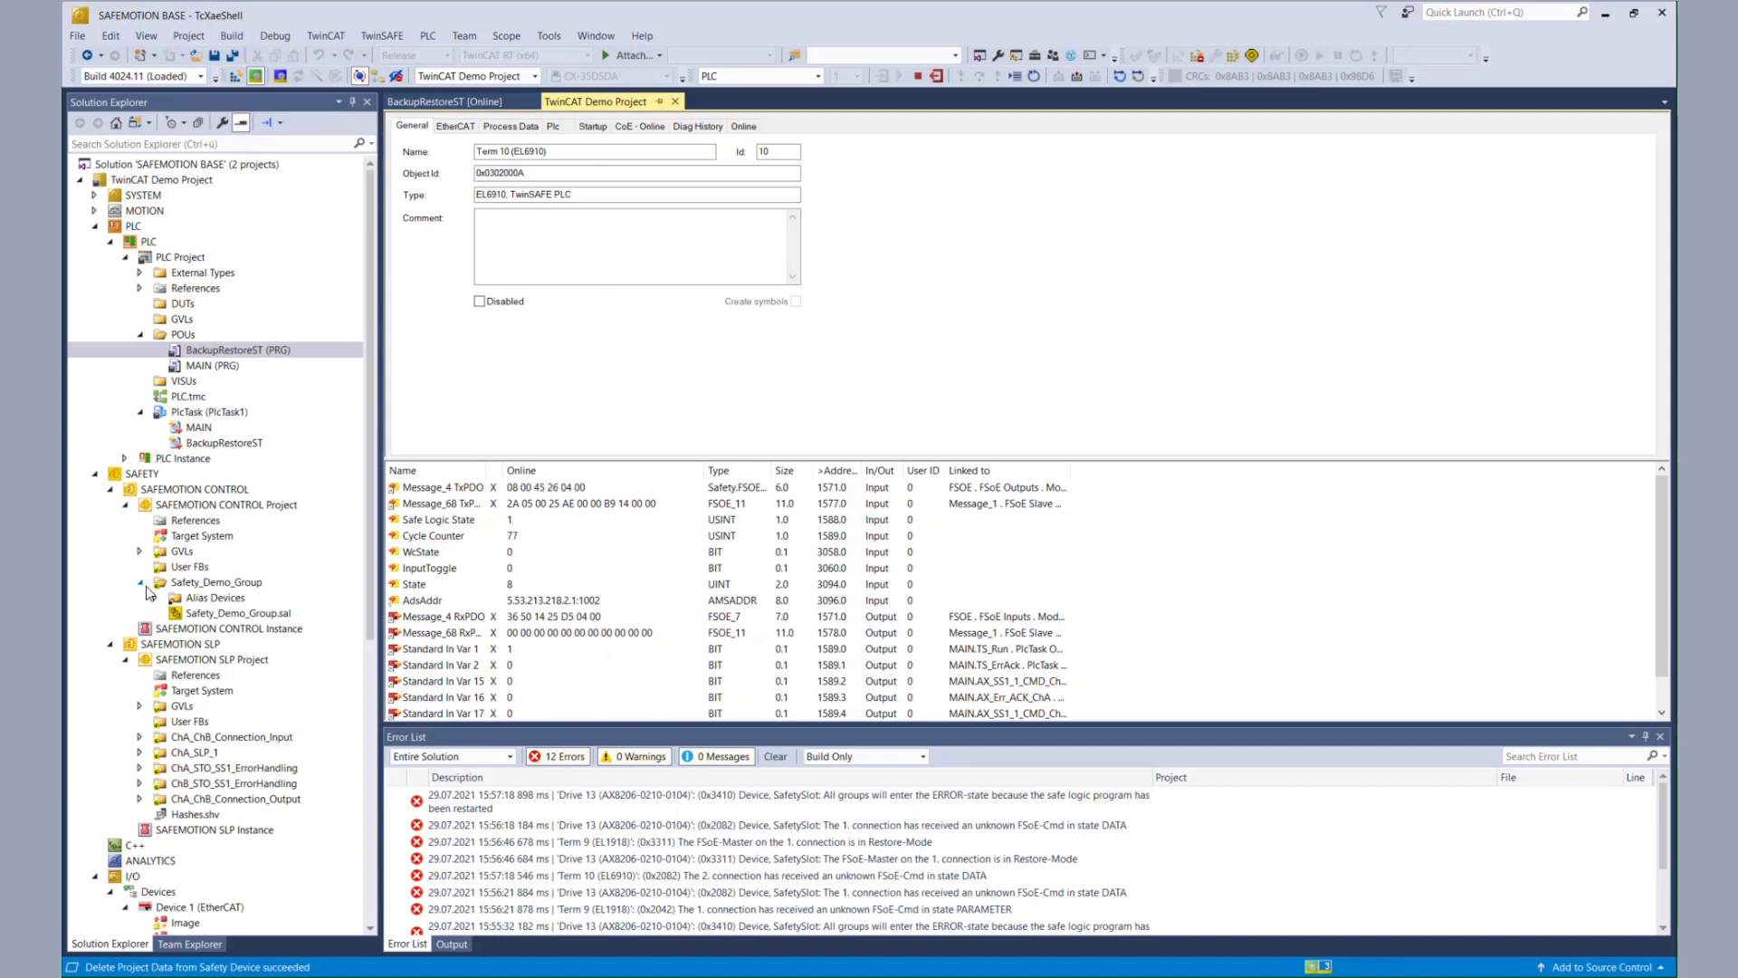
{"action": "left_click", "coordinate": [187, 692]}
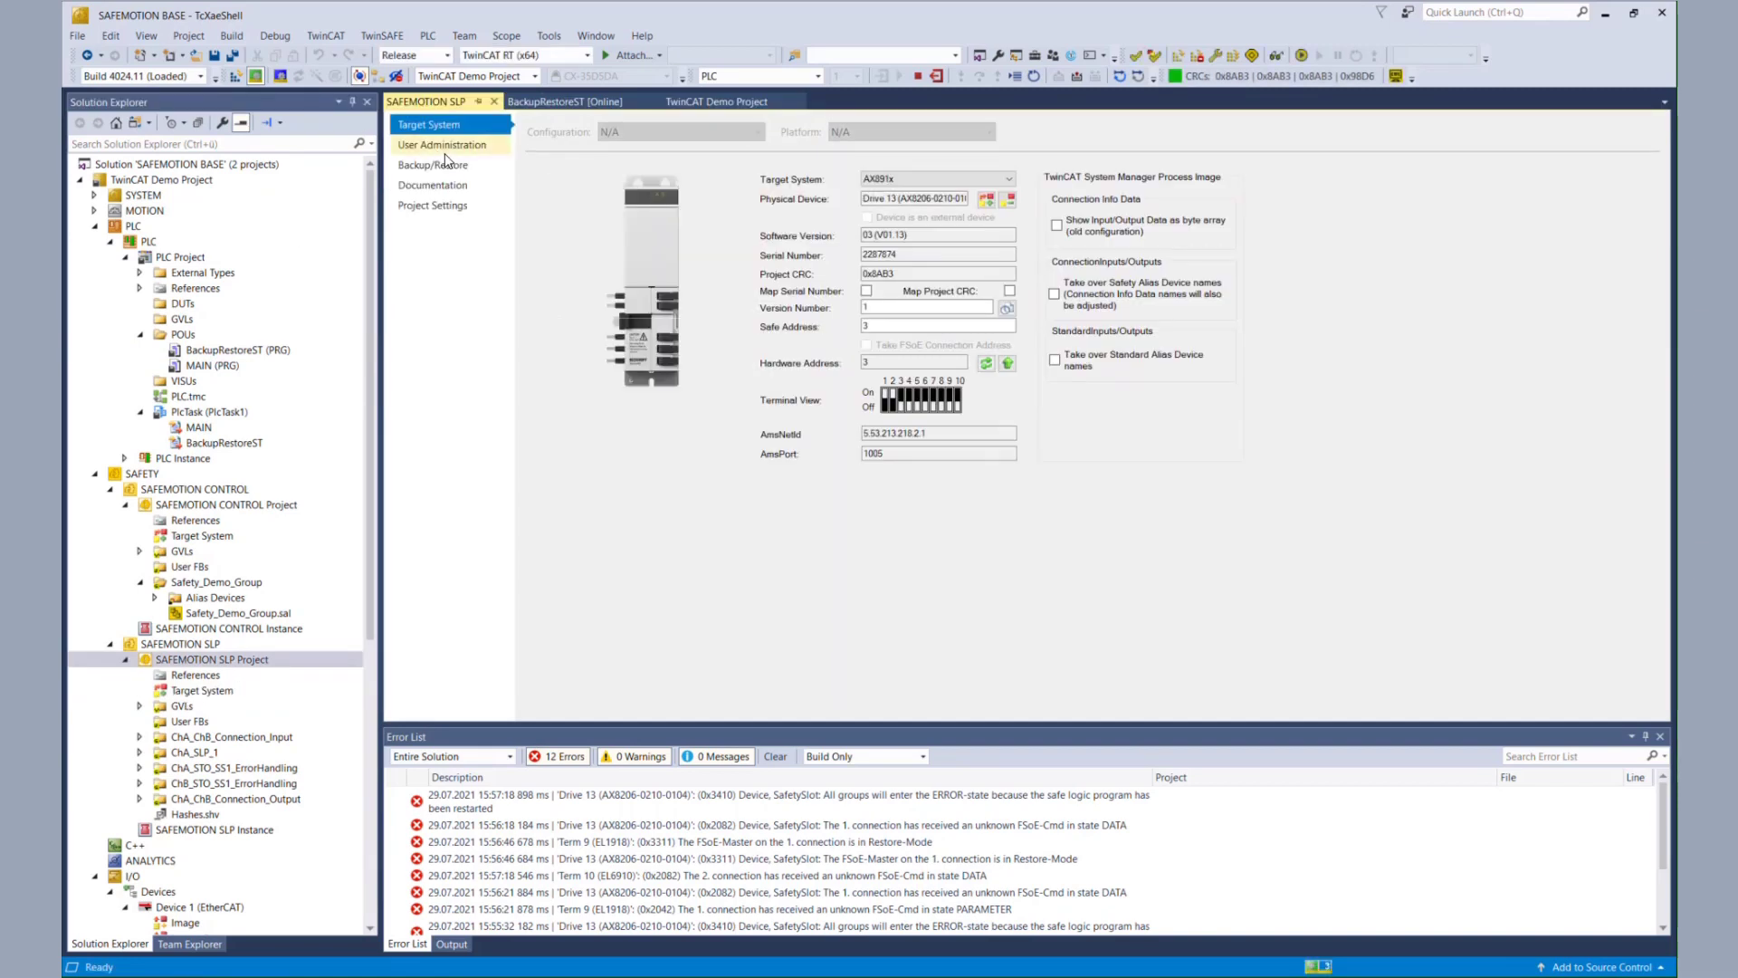
- Fetch Drive 13's user list, delete TestUser with the password, and refresh the list
{"action": "left_click", "coordinate": [441, 147]}
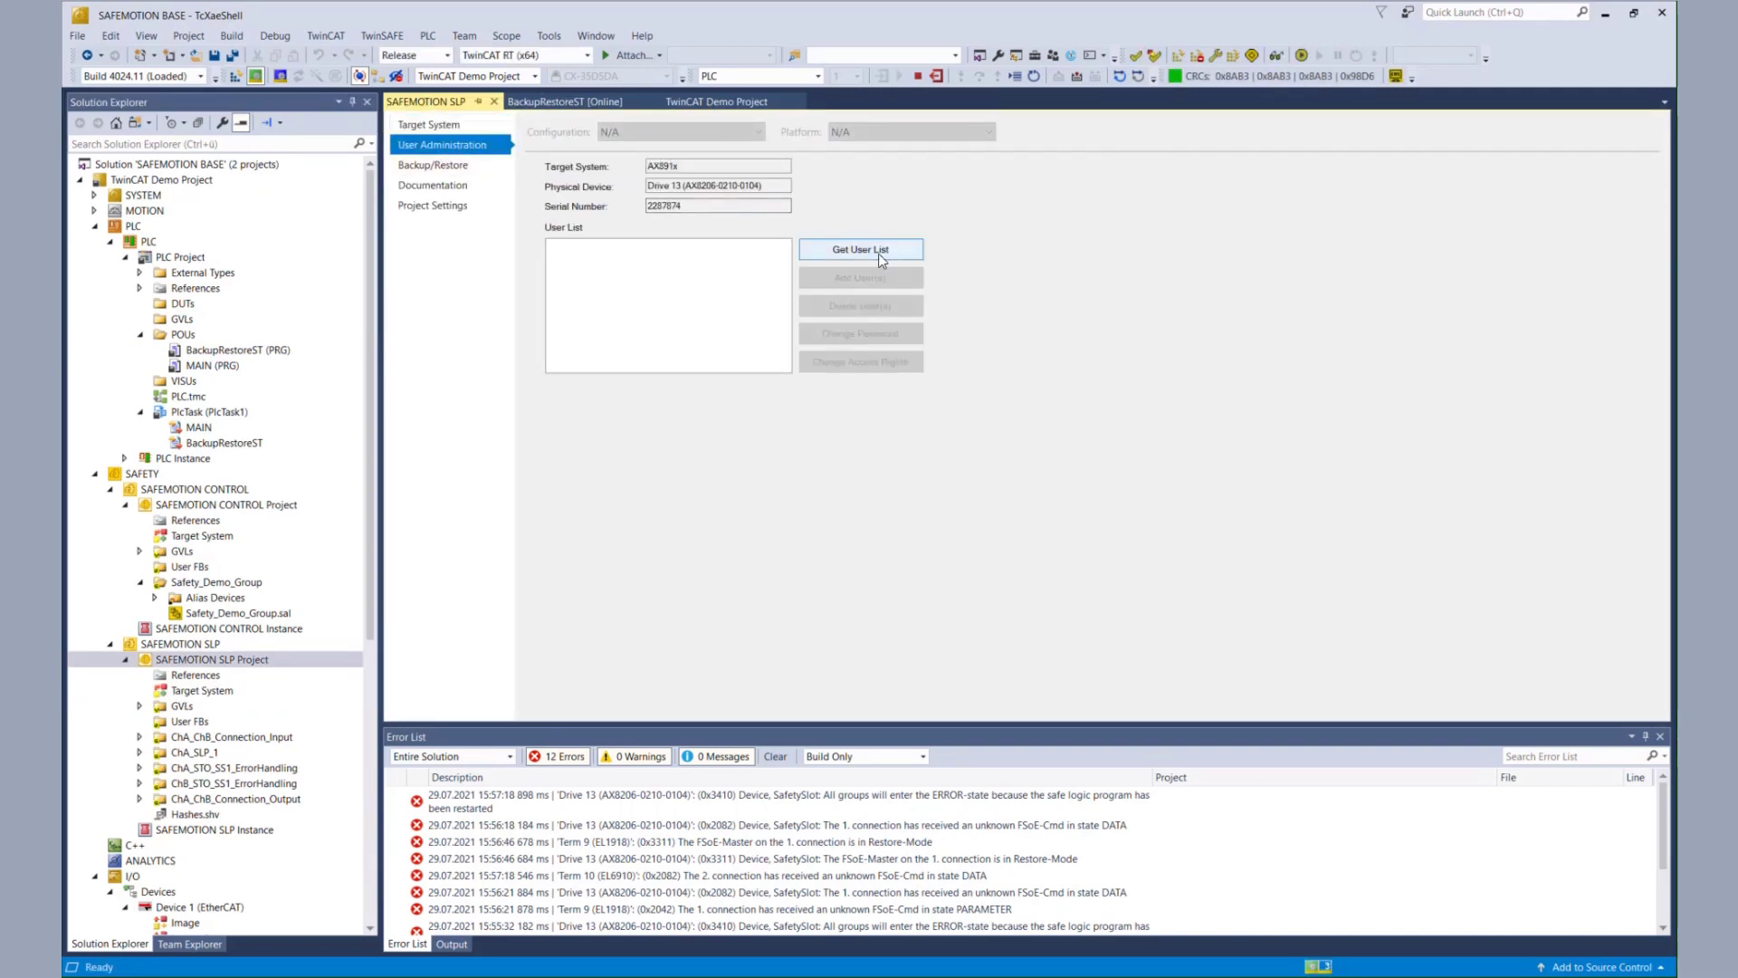
{"action": "left_click", "coordinate": [874, 252]}
{"action": "left_click", "coordinate": [568, 257]}
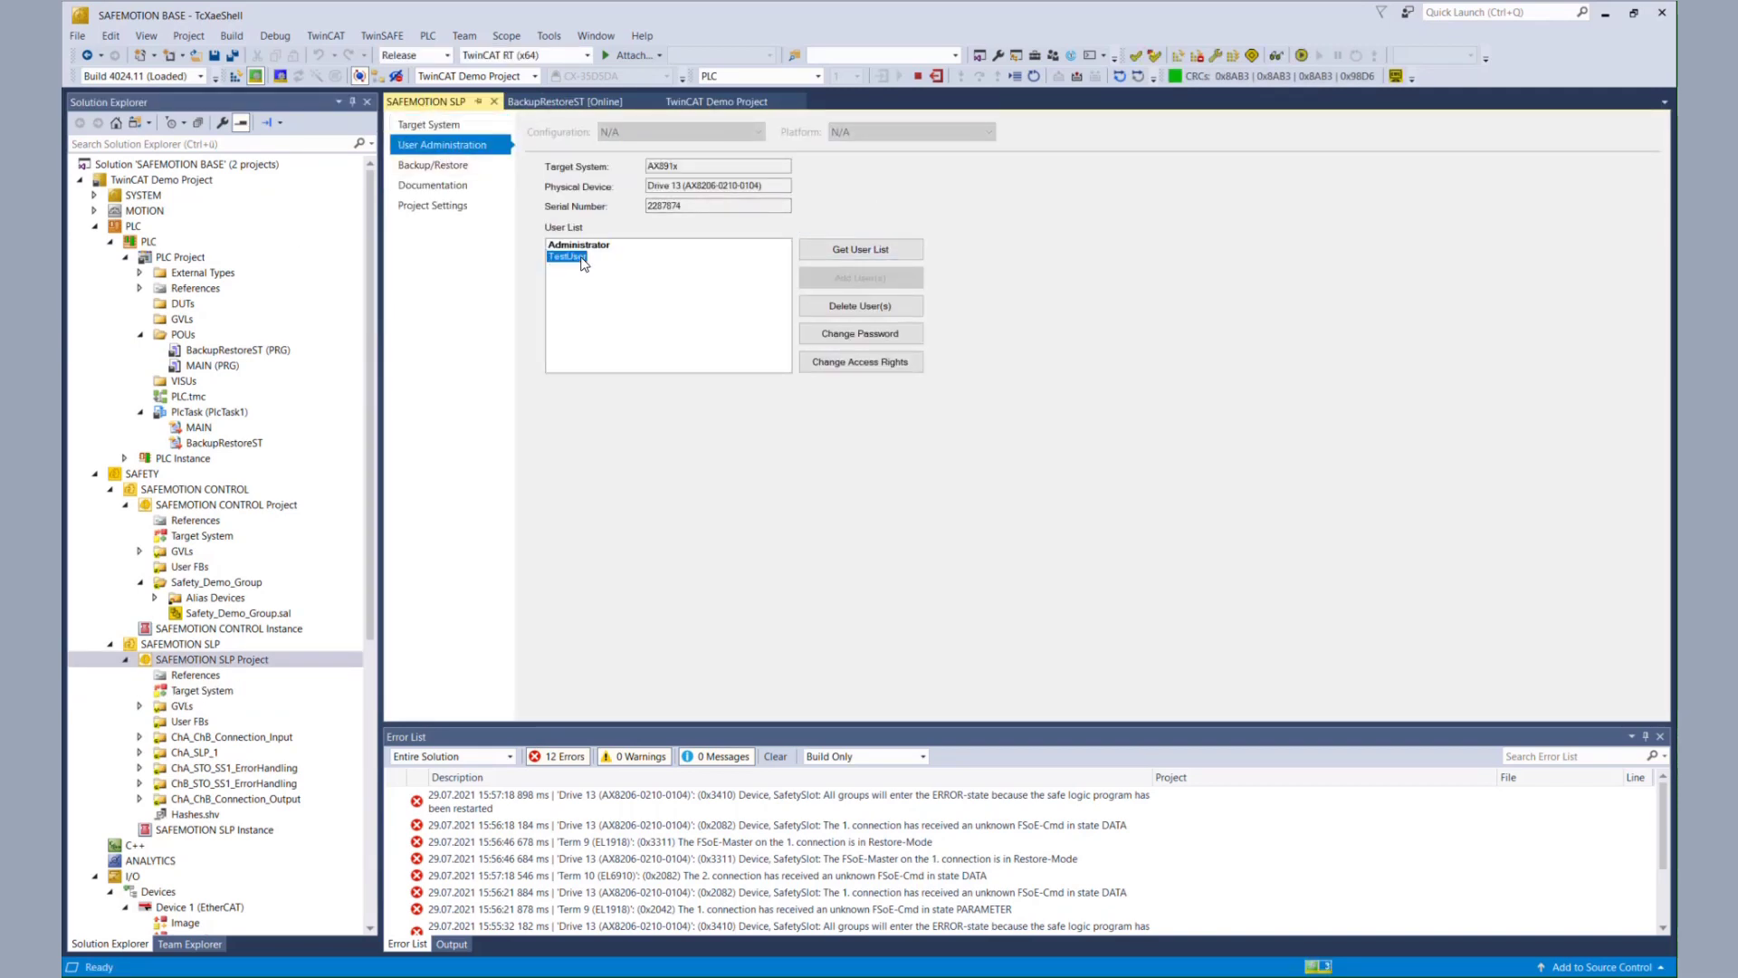
{"action": "left_click", "coordinate": [891, 308]}
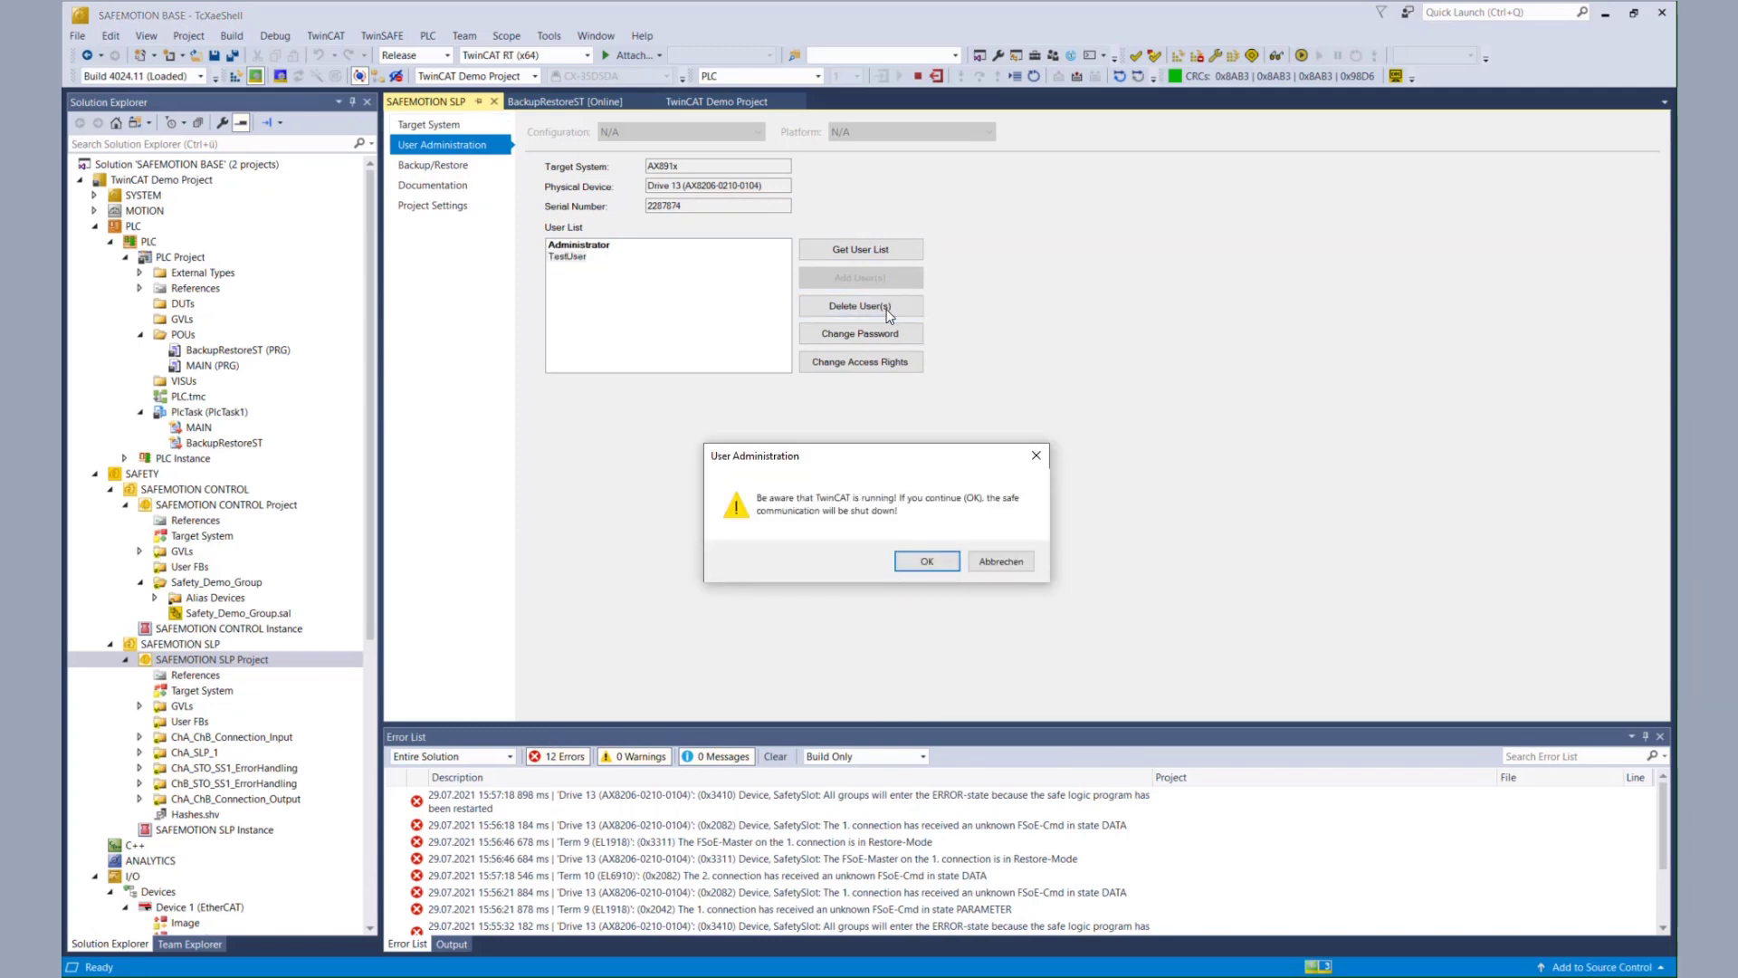
{"action": "left_click", "coordinate": [940, 563]}
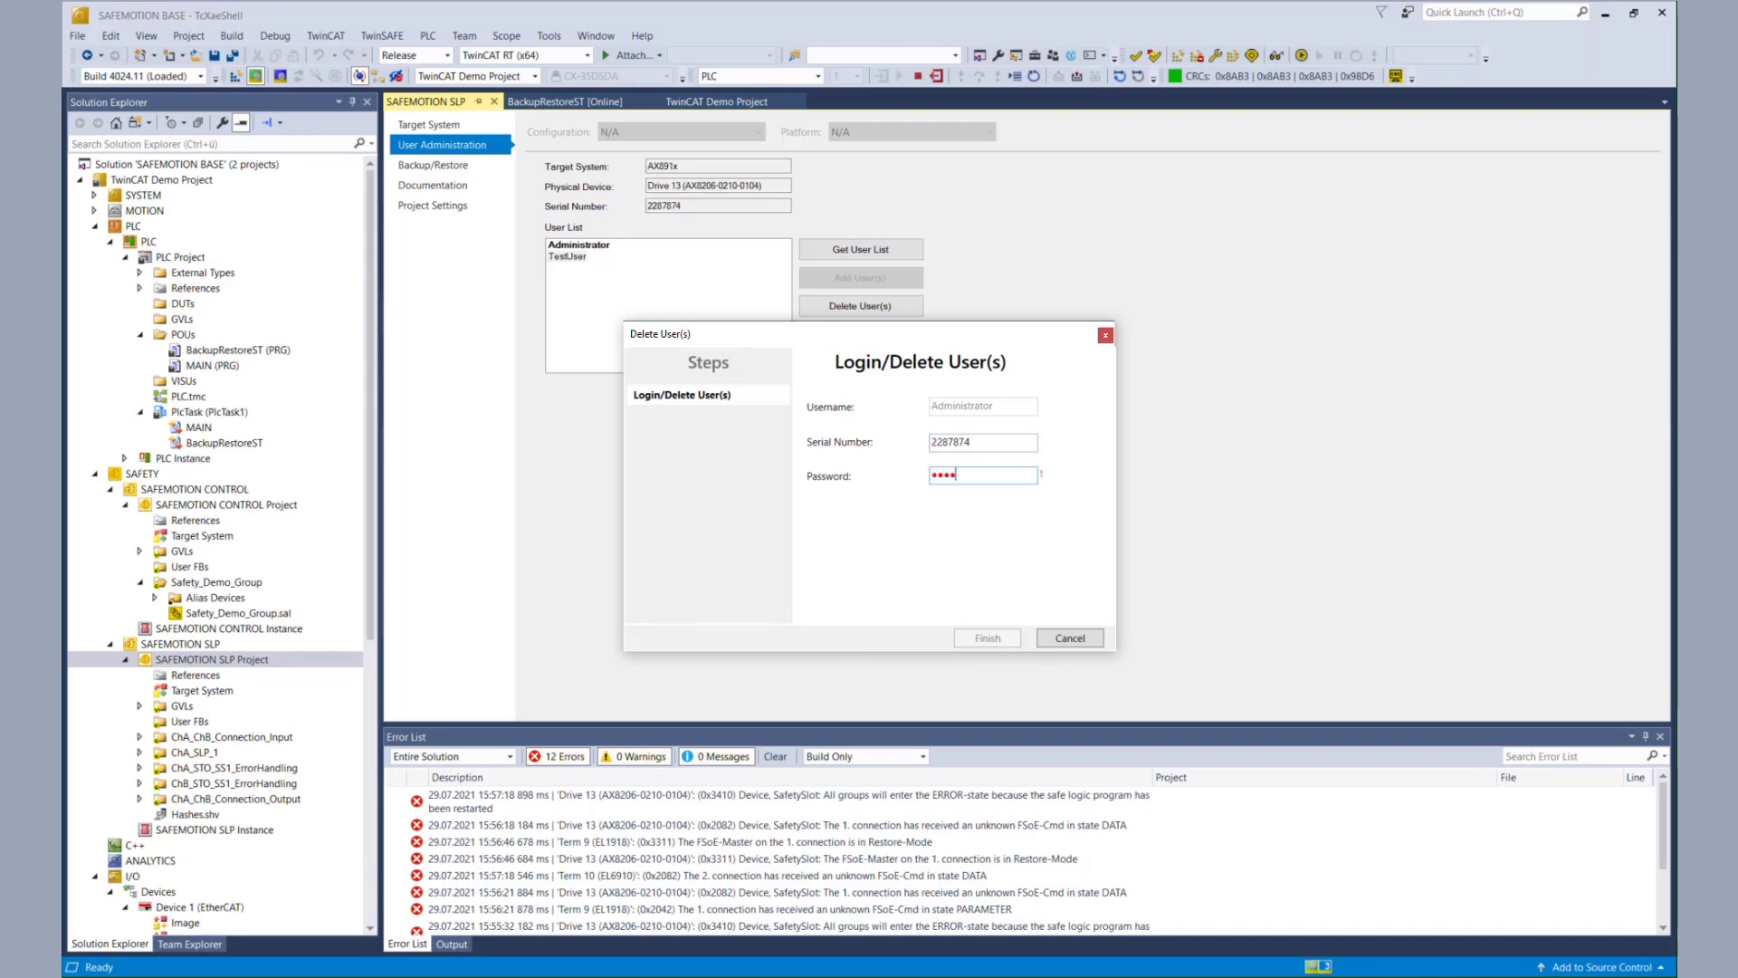
{"action": "type", "text": "••"}
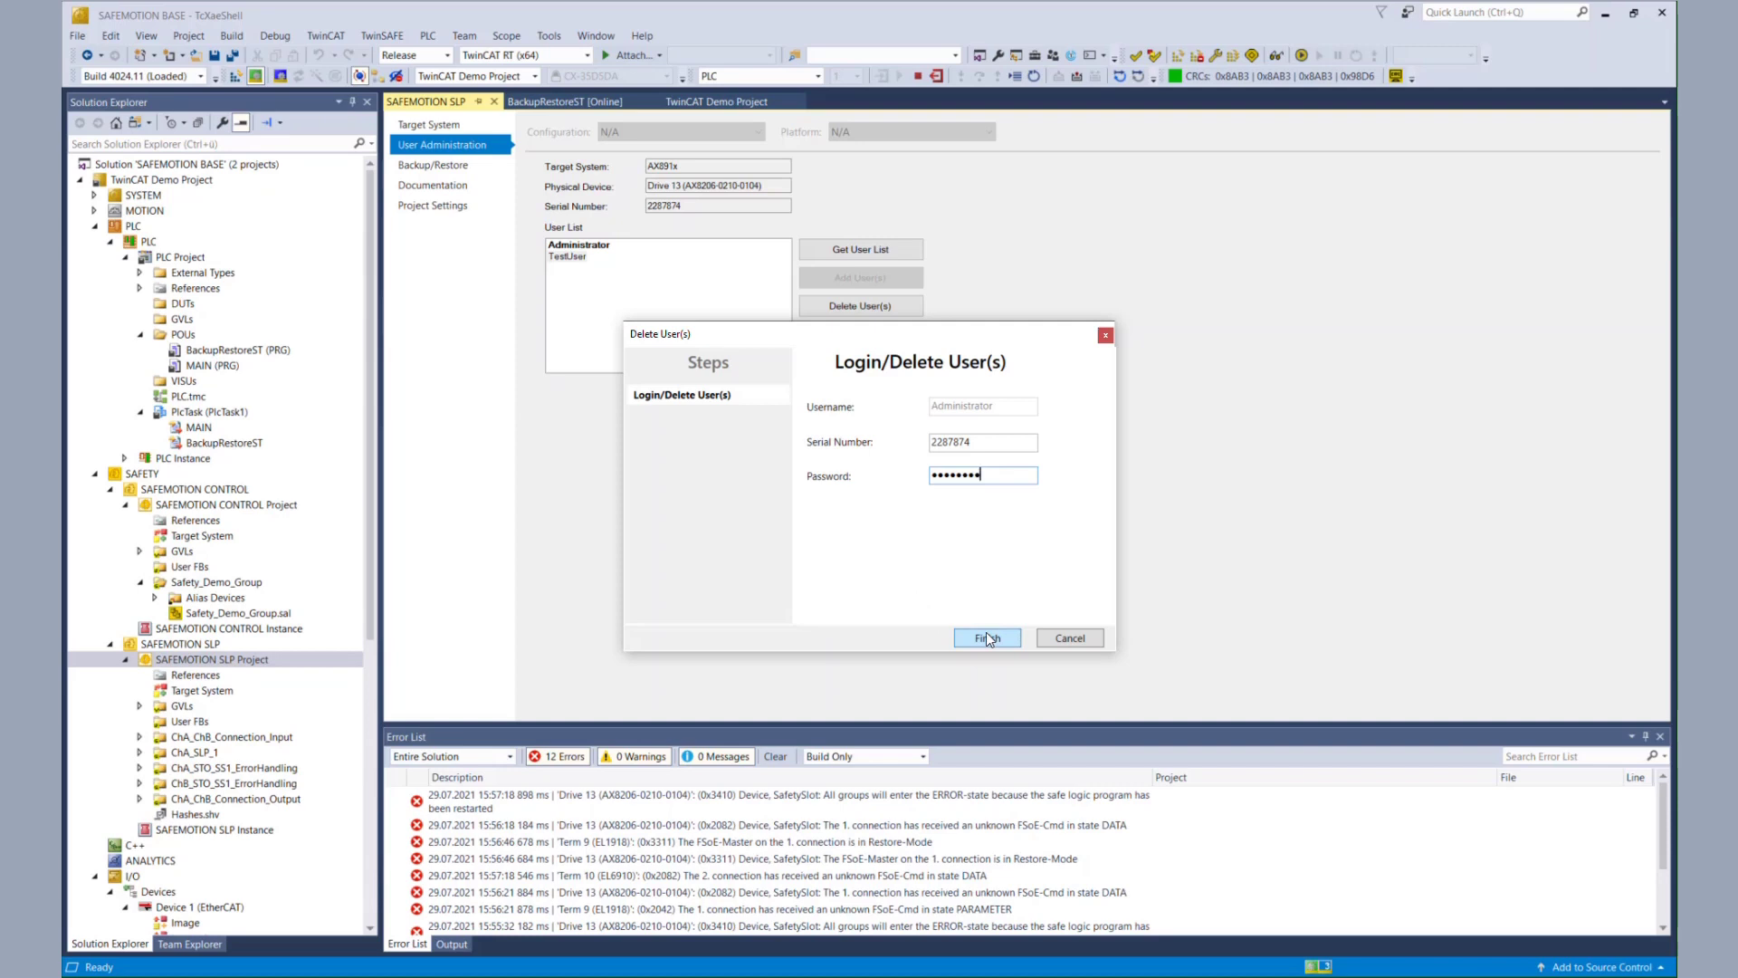
{"action": "left_click", "coordinate": [987, 638]}
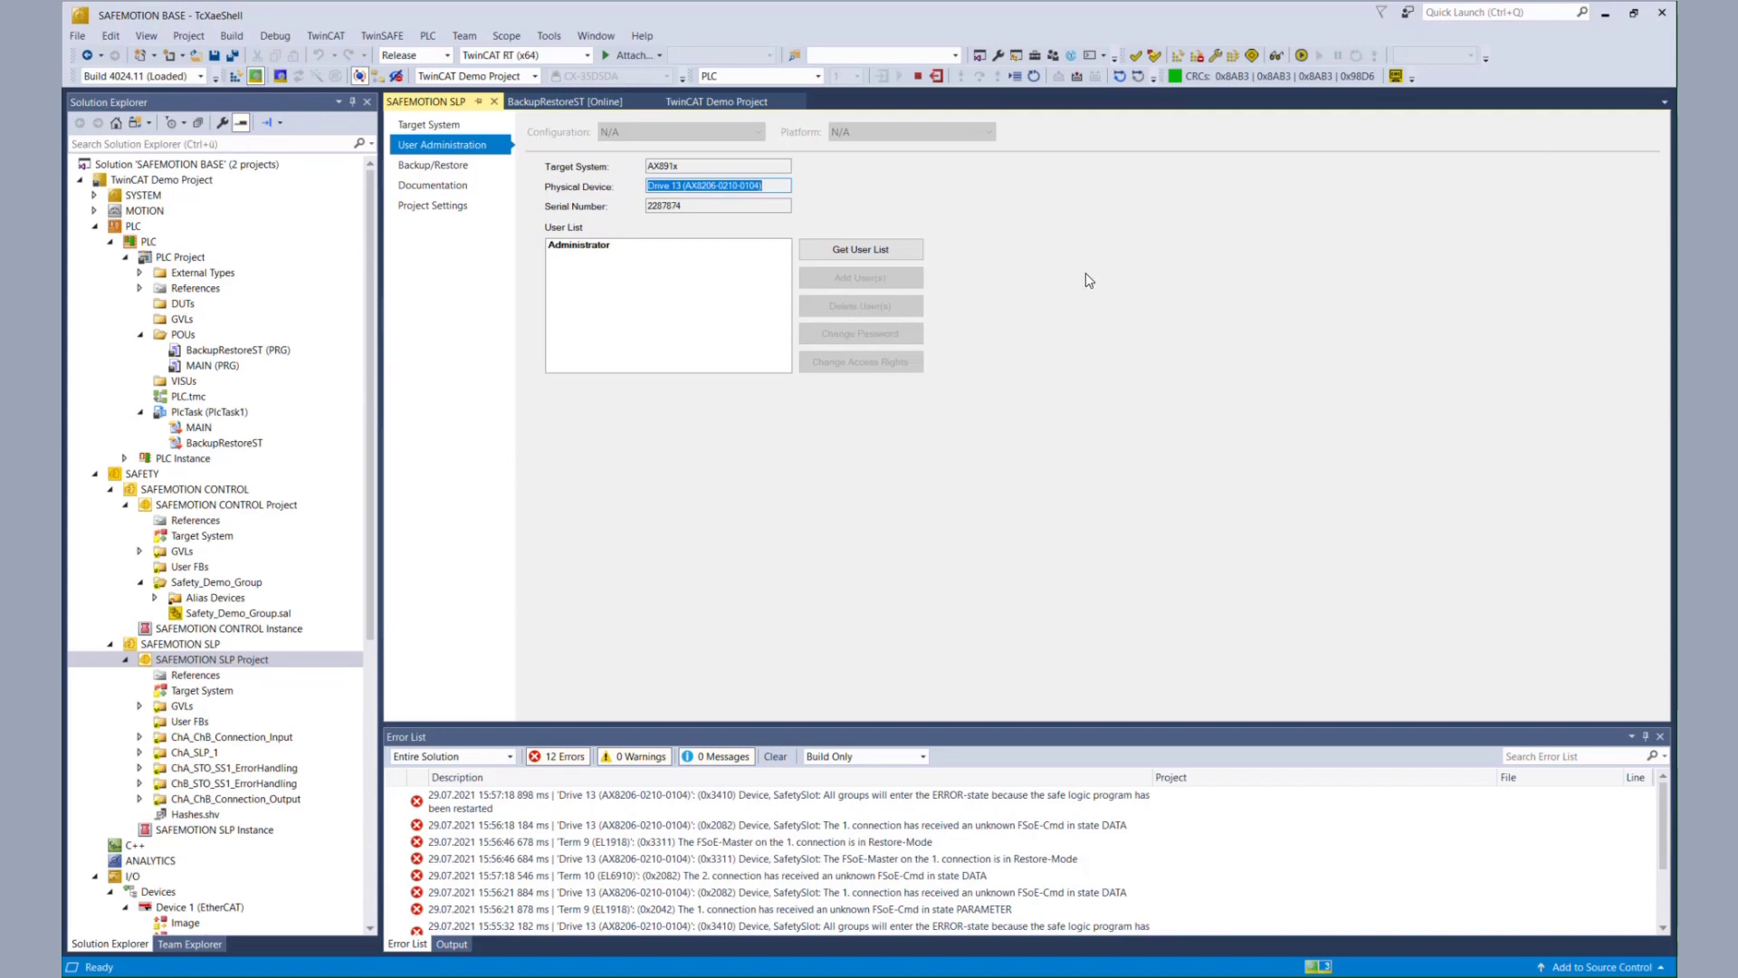
{"action": "left_click", "coordinate": [905, 253]}
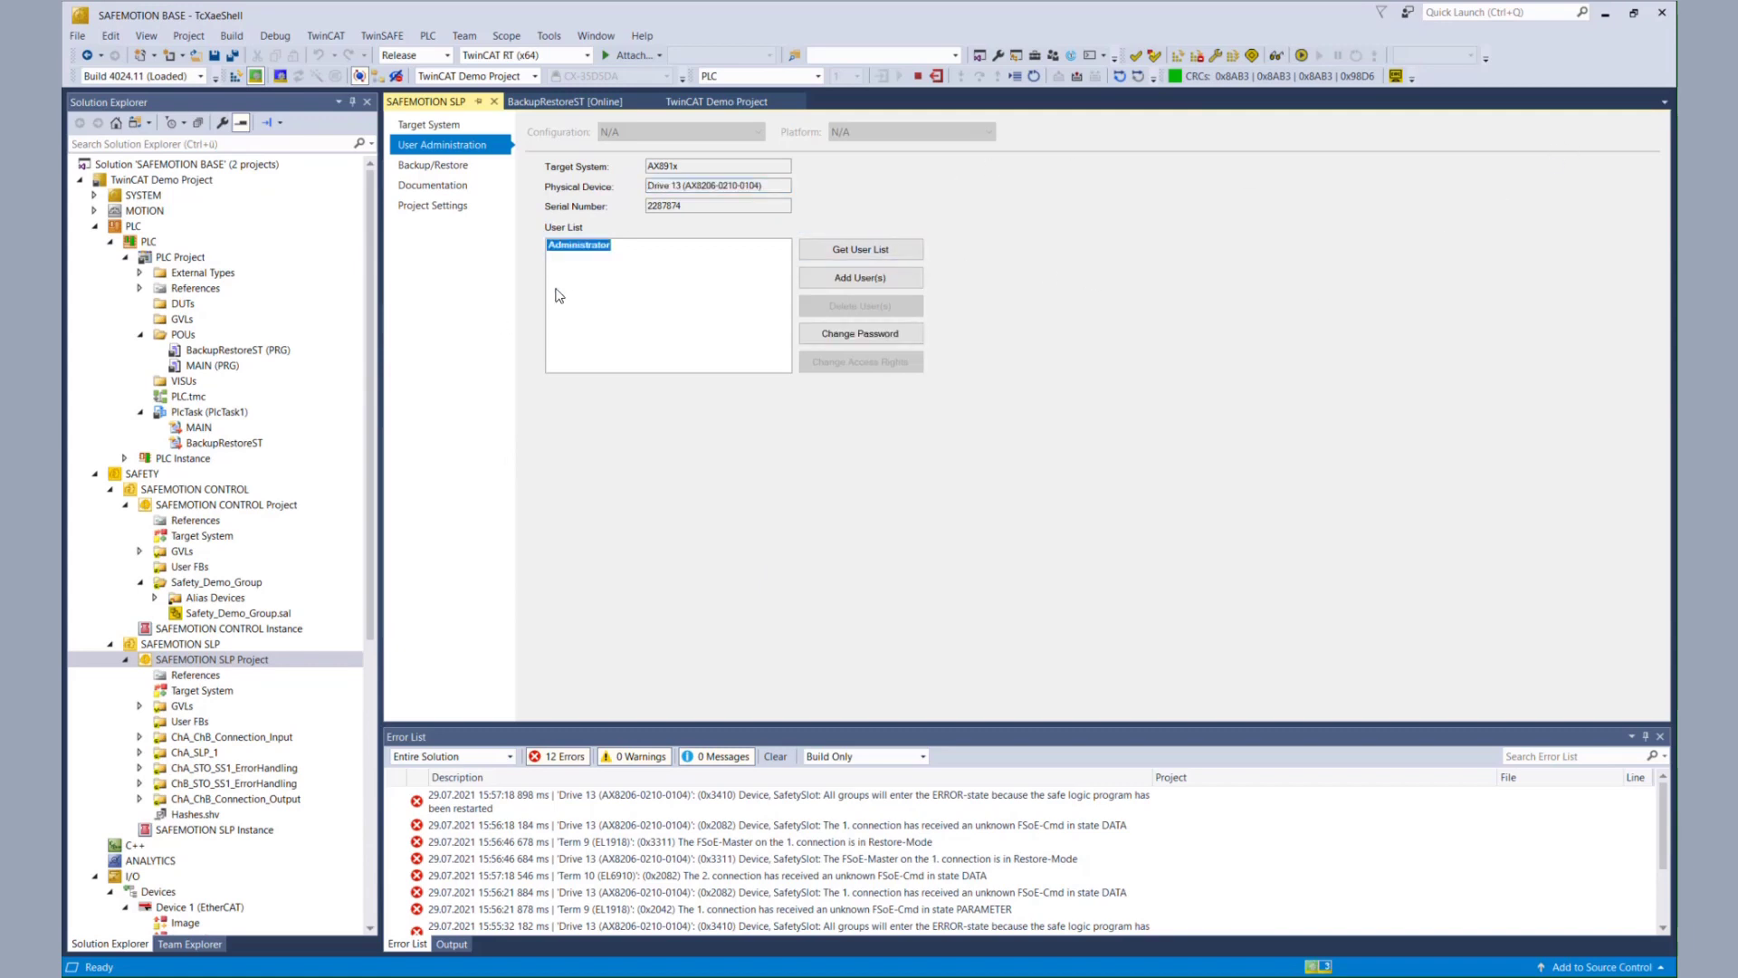
- Open BackupRestoreST online and write bStartRestoreAX8911 TRUE to restore the drive's safety project
{"action": "double_click", "coordinate": [218, 352]}
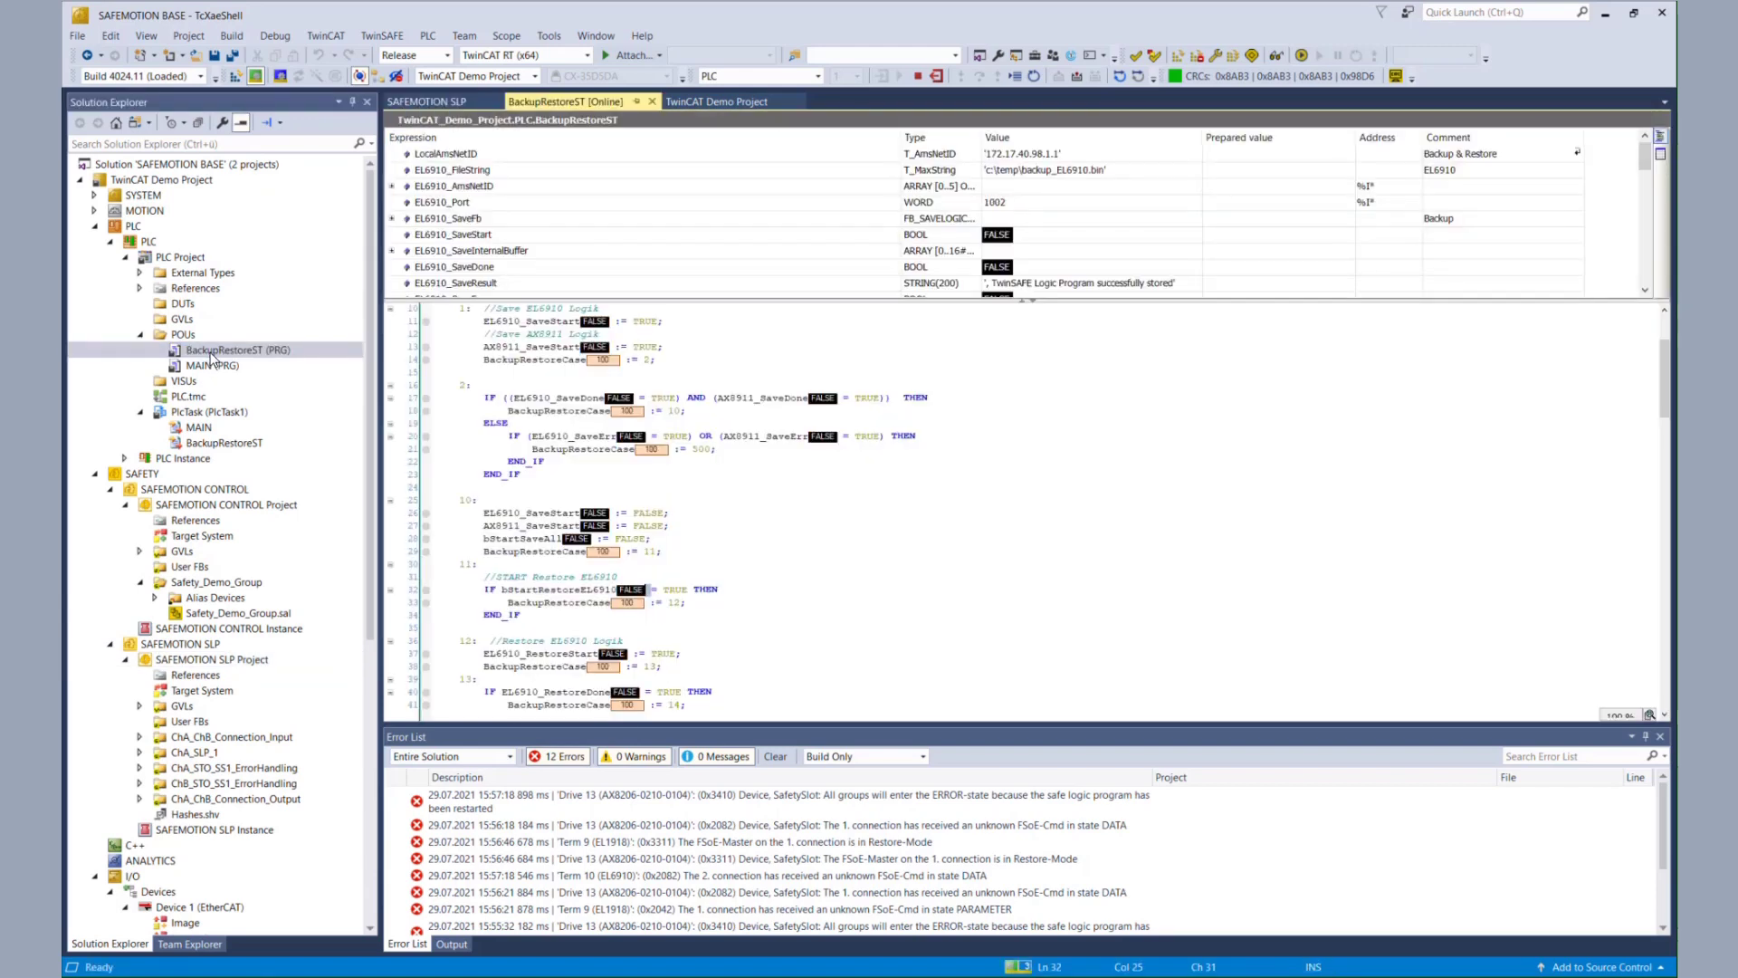
{"action": "scroll", "coordinate": [796, 524], "scroll_direction": "down", "scroll_amount": 9}
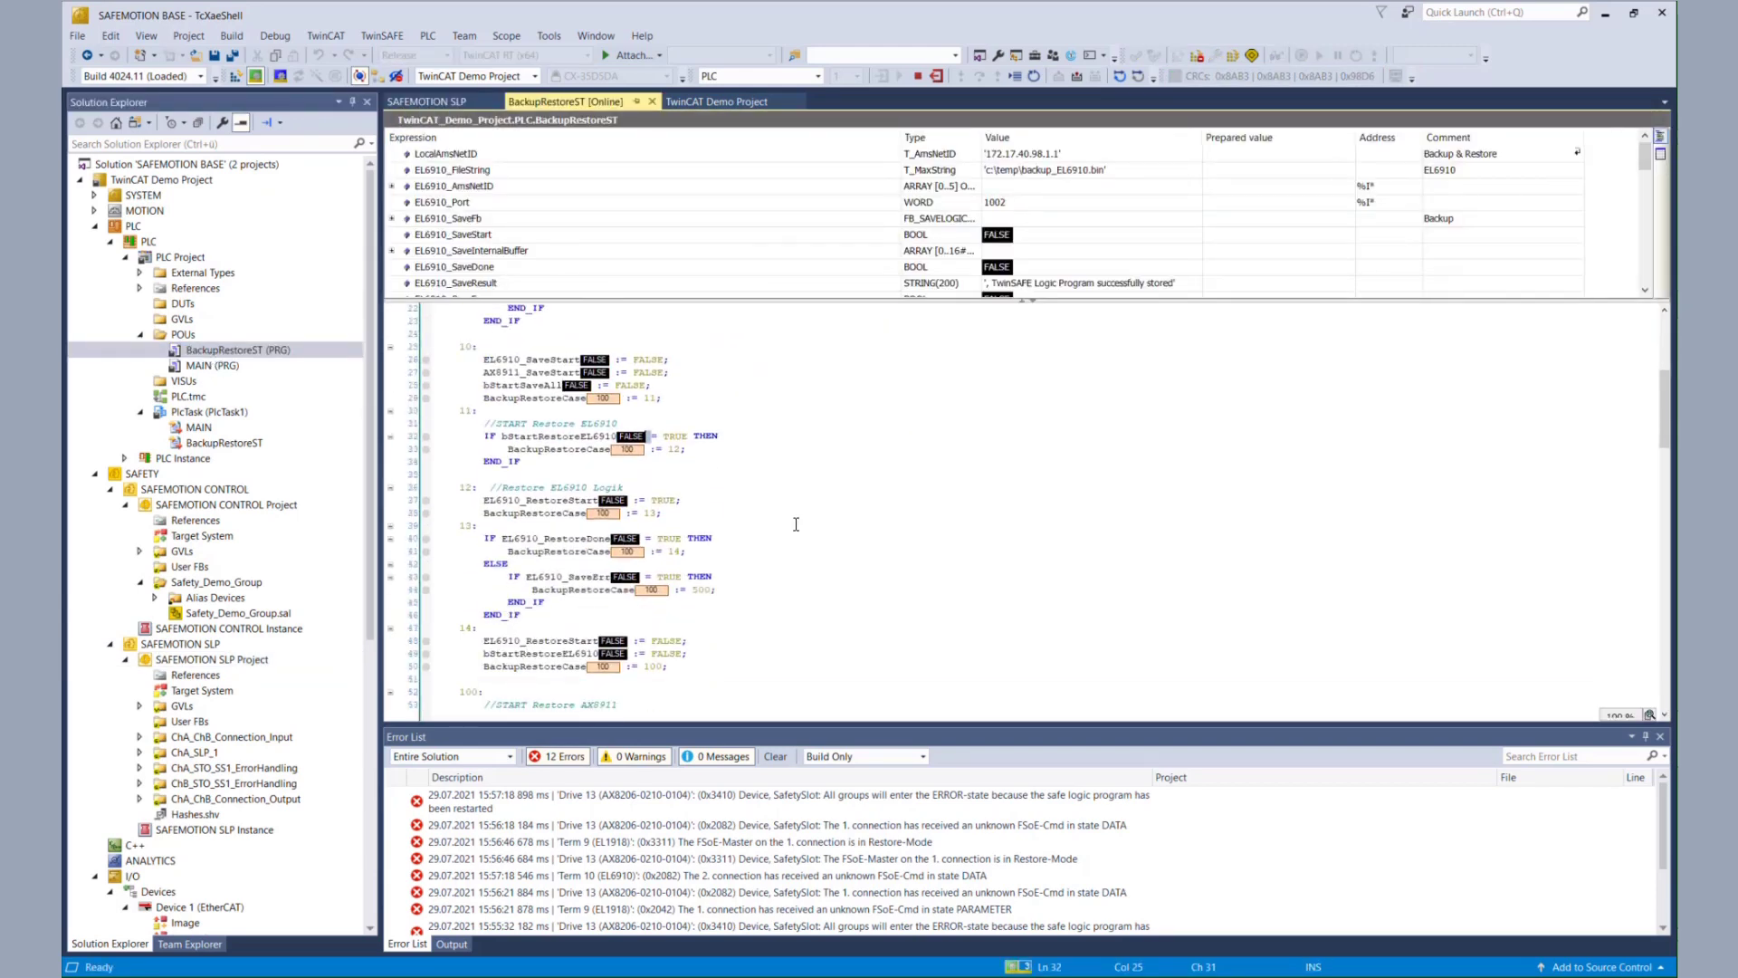
{"action": "scroll", "coordinate": [795, 524], "scroll_direction": "down", "scroll_amount": 2}
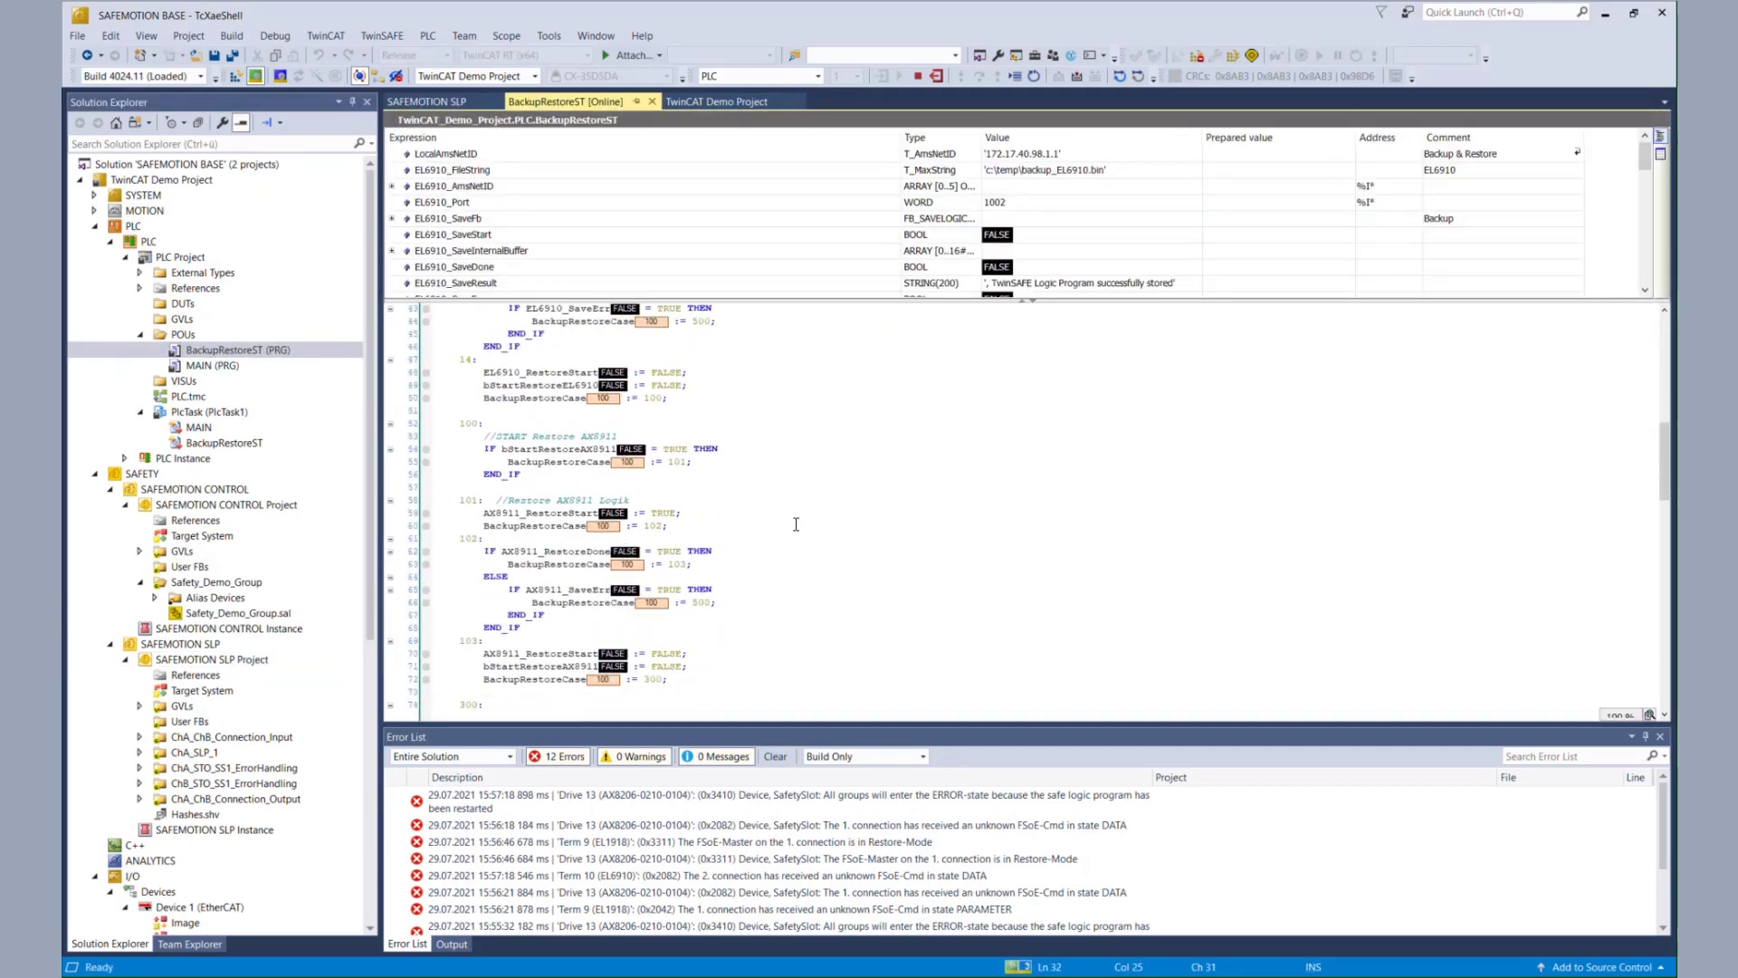
{"action": "double_click", "coordinate": [631, 452]}
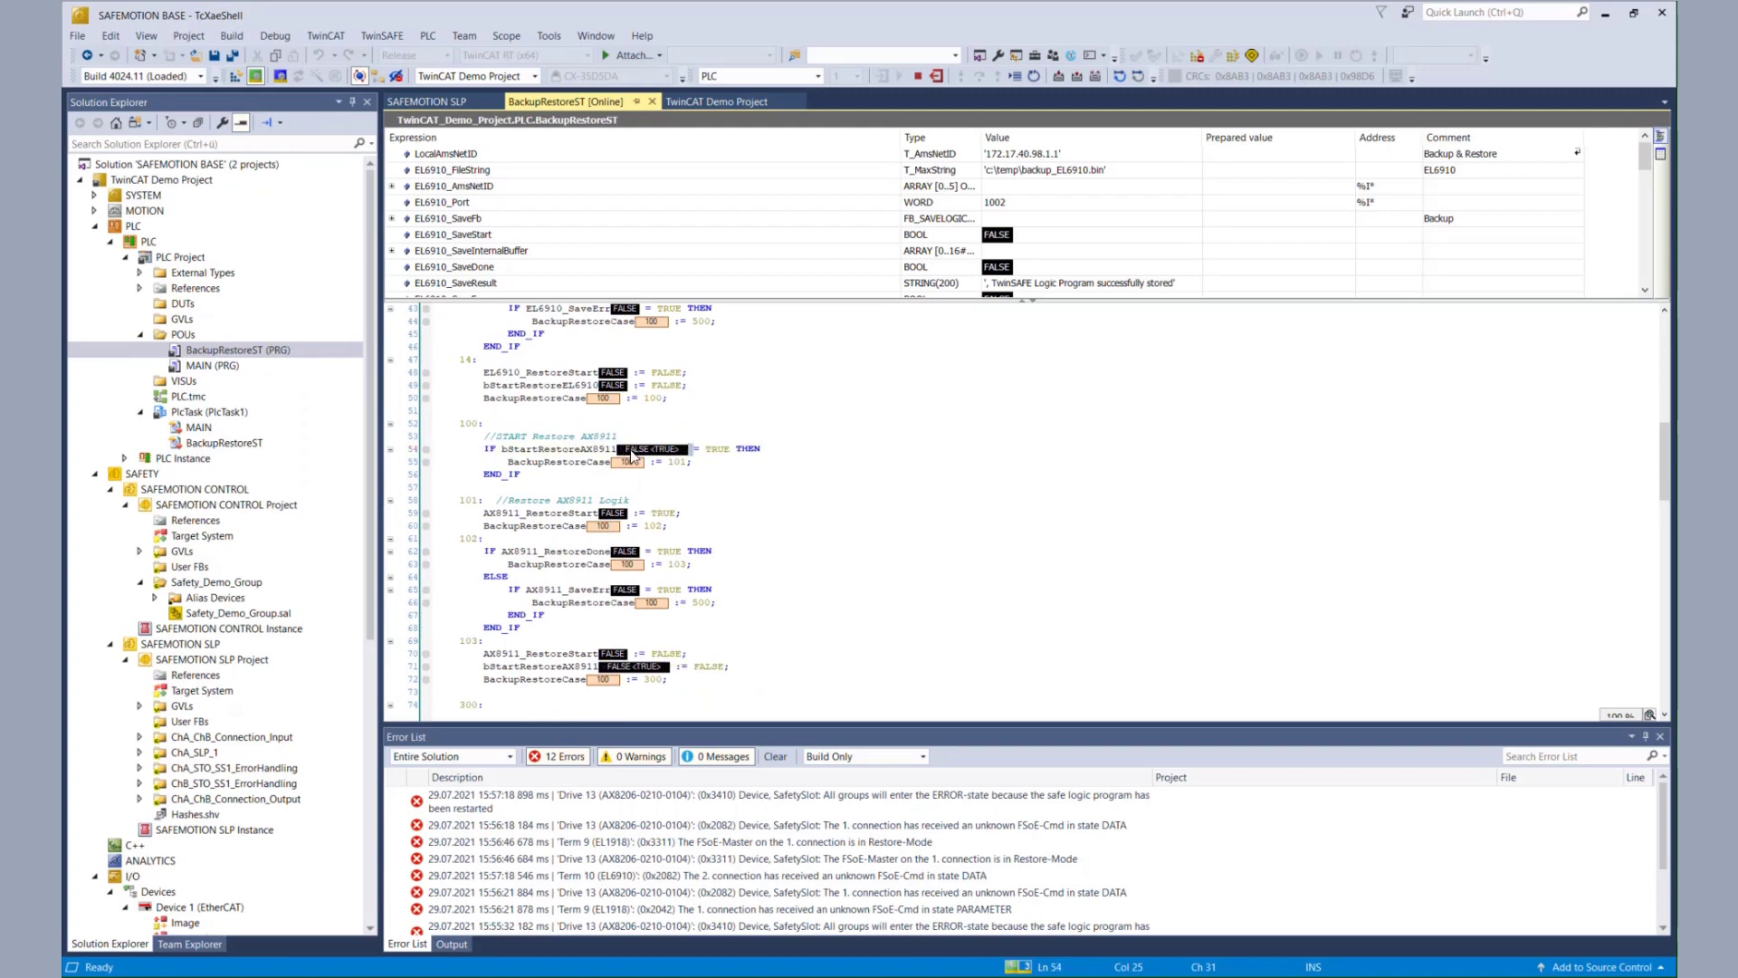
{"action": "key", "text": "ctrl+F7"}
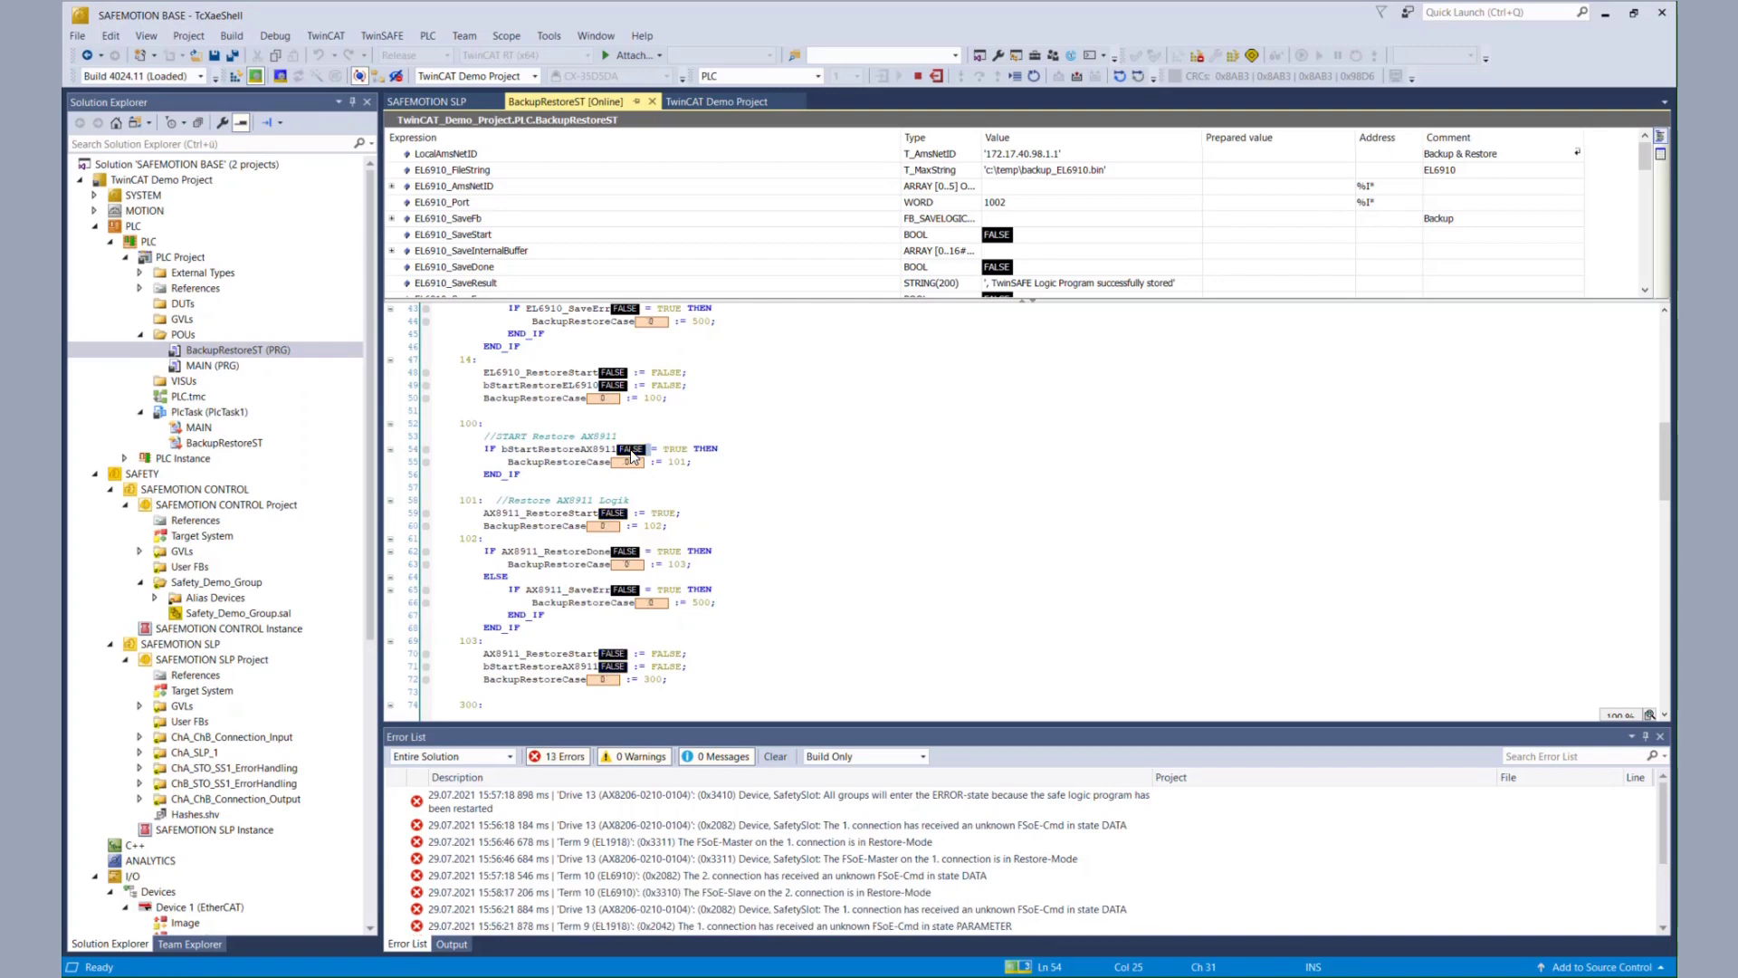
{"action": "scroll", "coordinate": [228, 790], "scroll_direction": "down", "scroll_amount": 6}
- Open the SAFEMOTION SLP project's User Administration and reload Drive 13's user list
{"action": "double_click", "coordinate": [250, 784]}
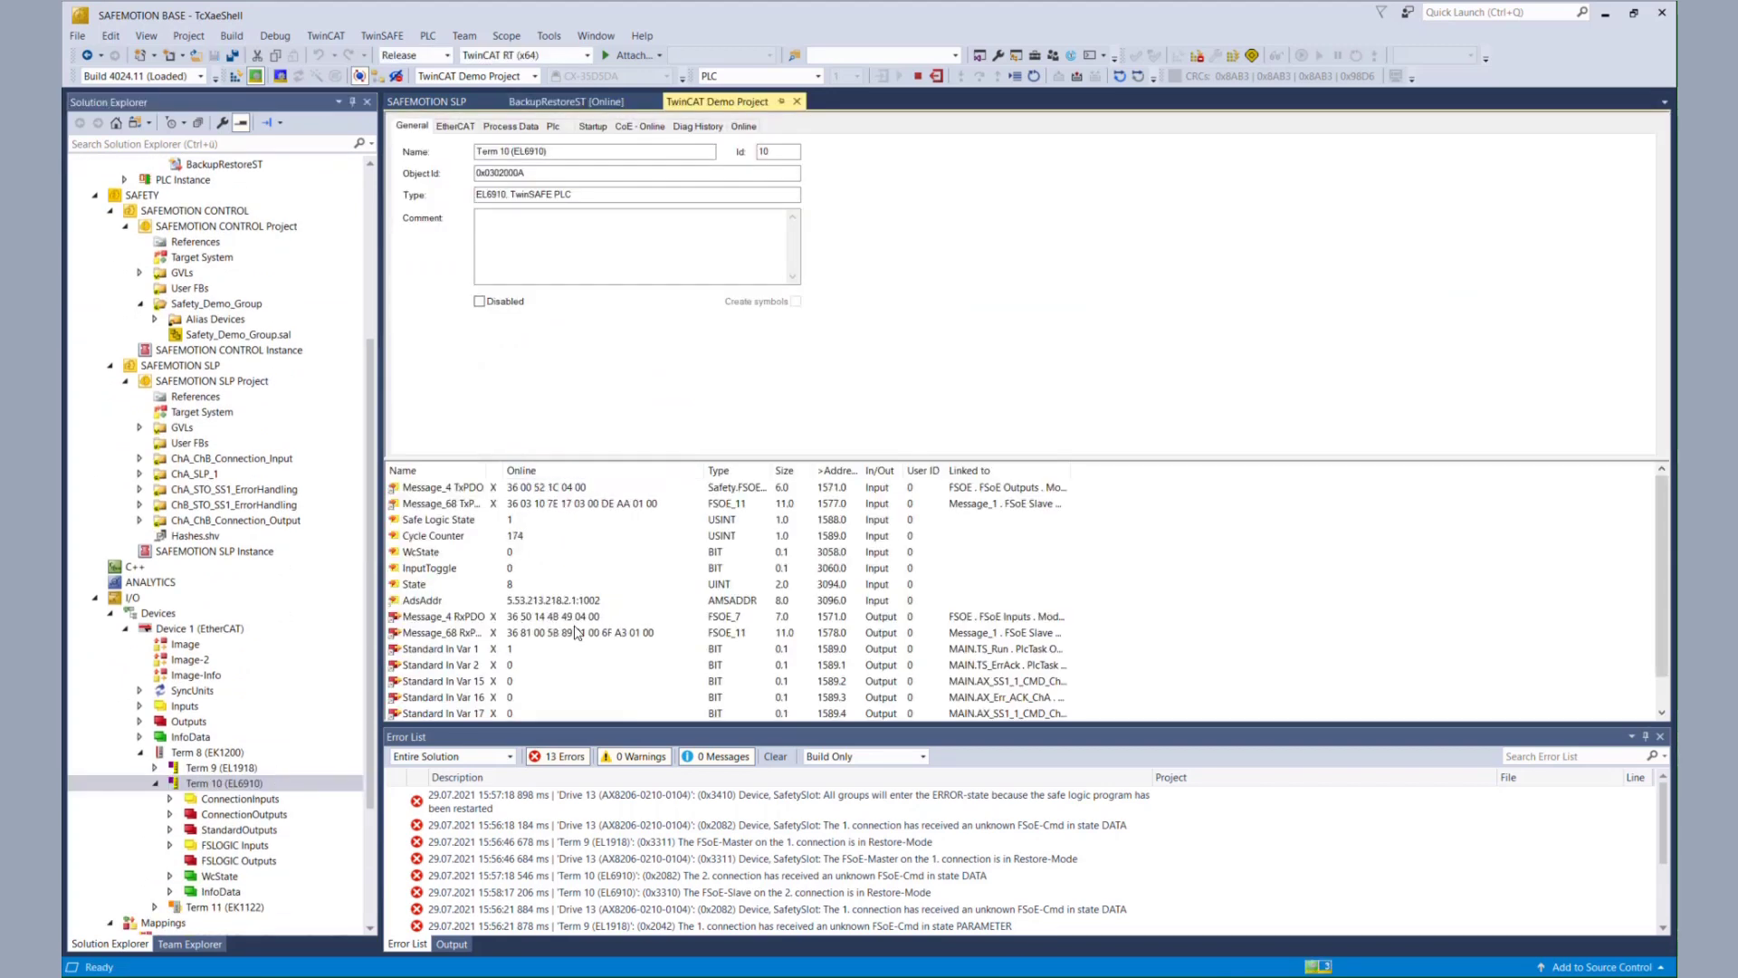
{"action": "scroll", "coordinate": [192, 459], "scroll_direction": "up", "scroll_amount": 4}
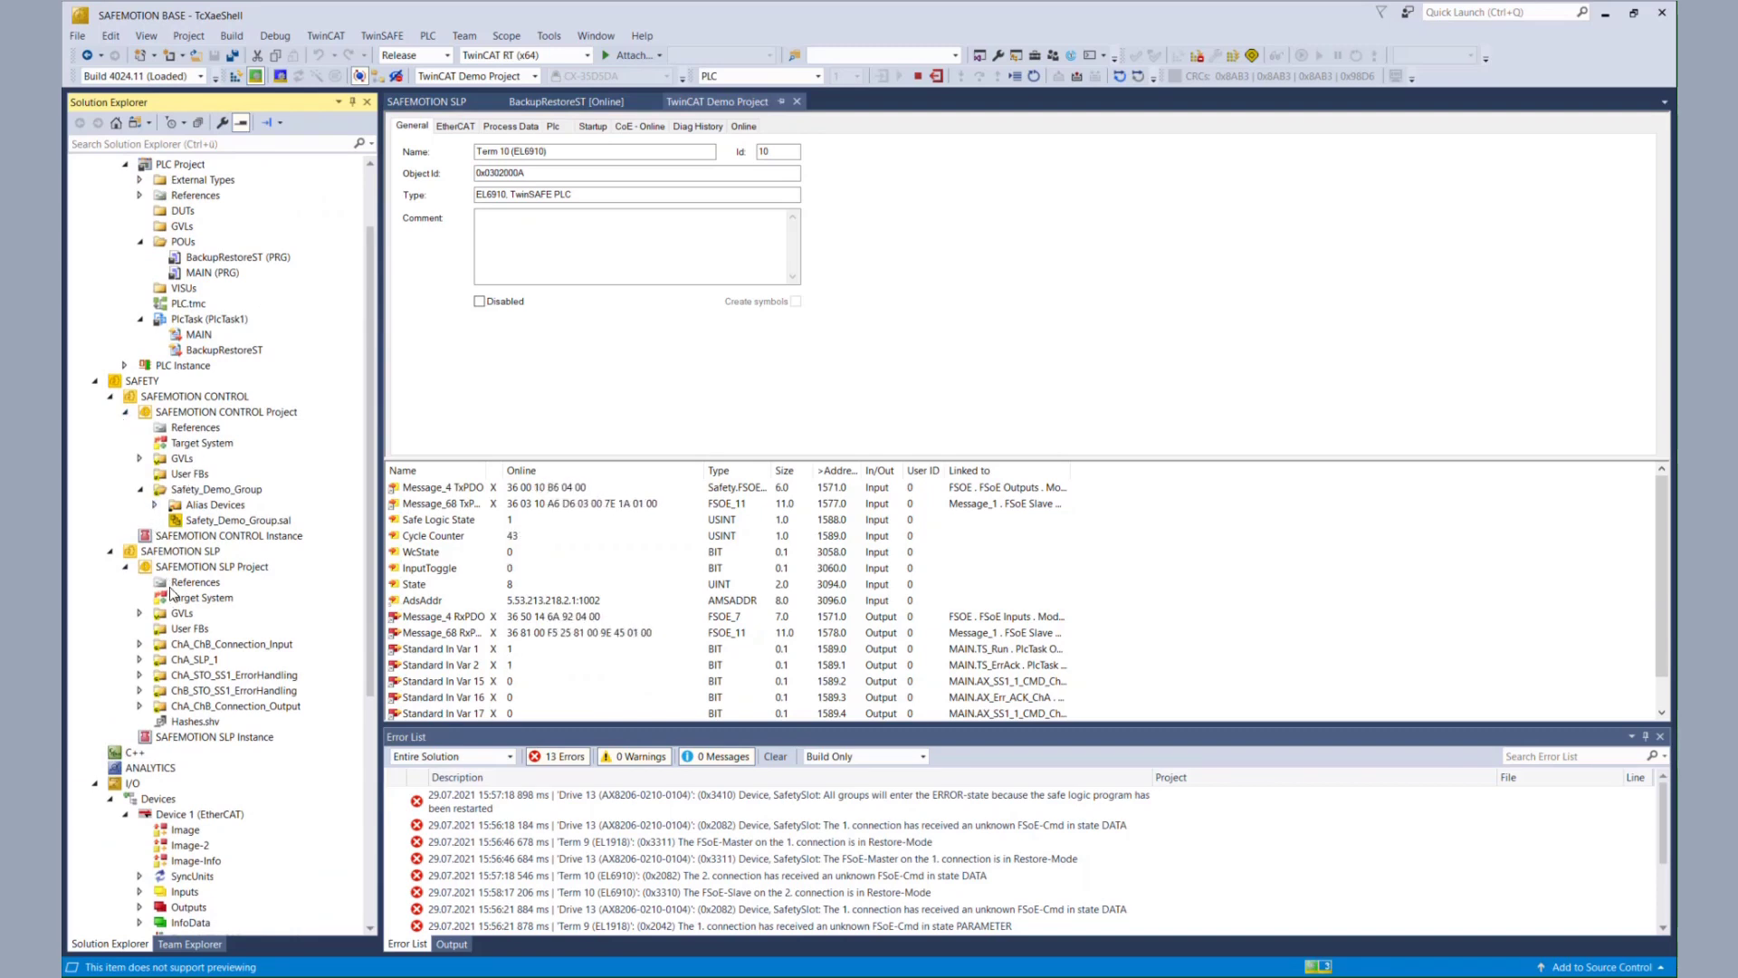
{"action": "double_click", "coordinate": [212, 567]}
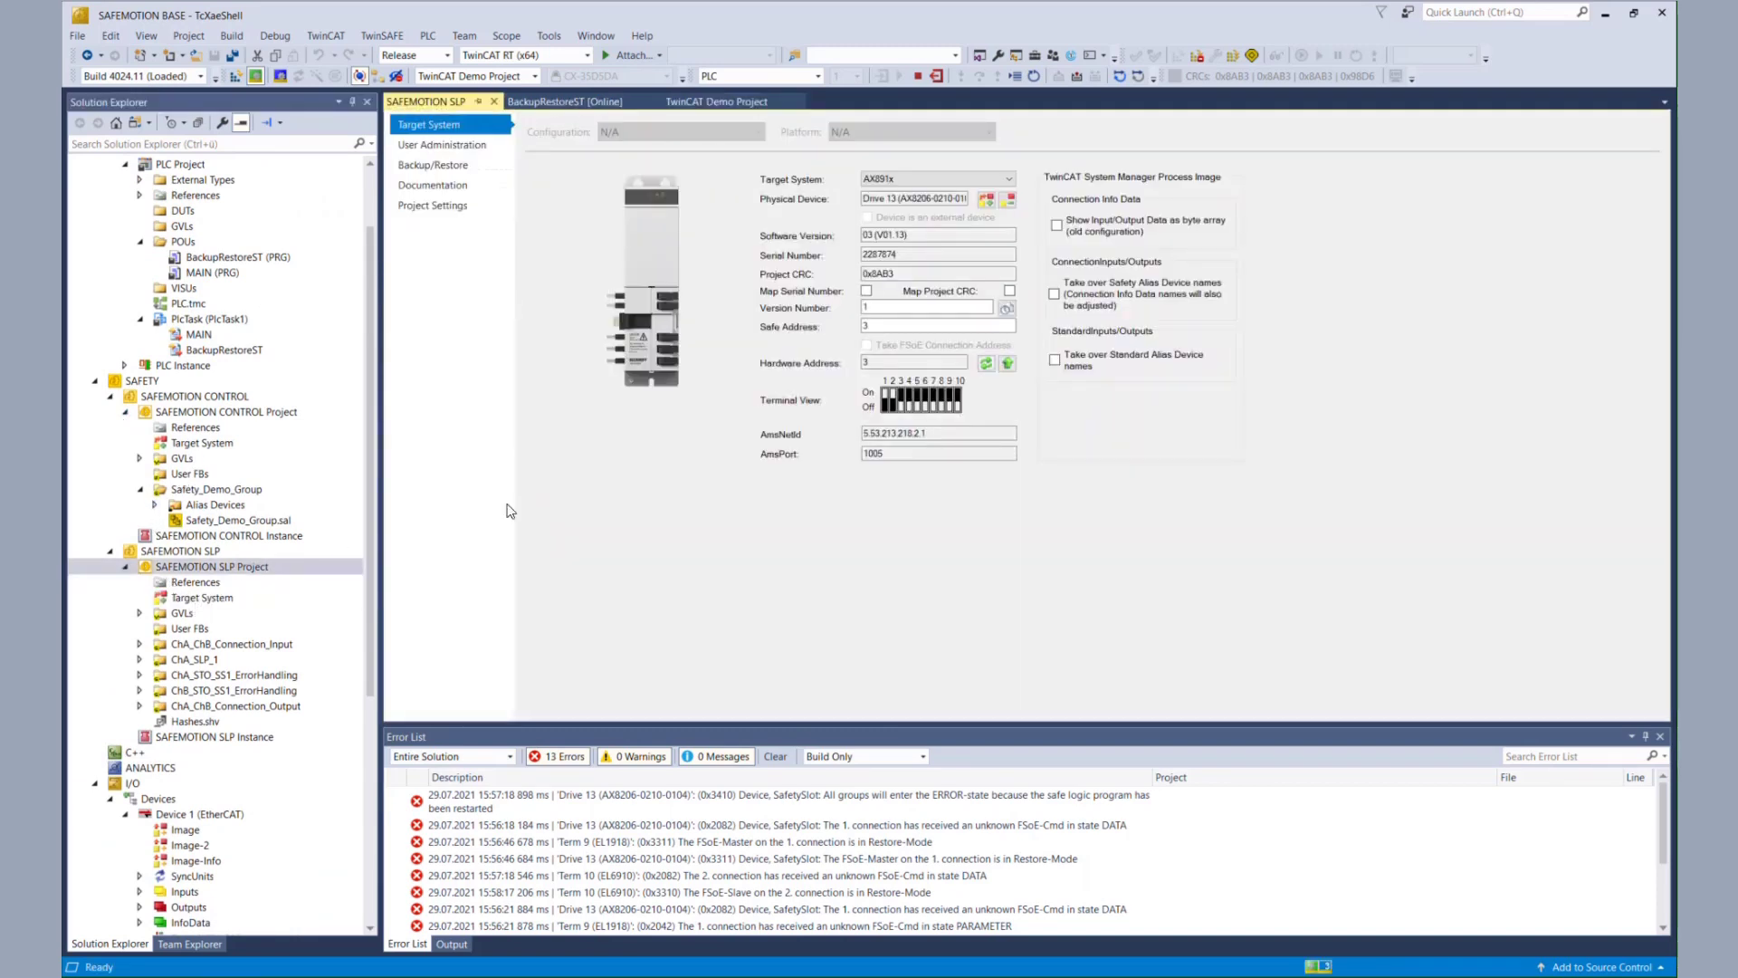
{"action": "left_click", "coordinate": [422, 147]}
{"action": "left_click", "coordinate": [873, 252]}
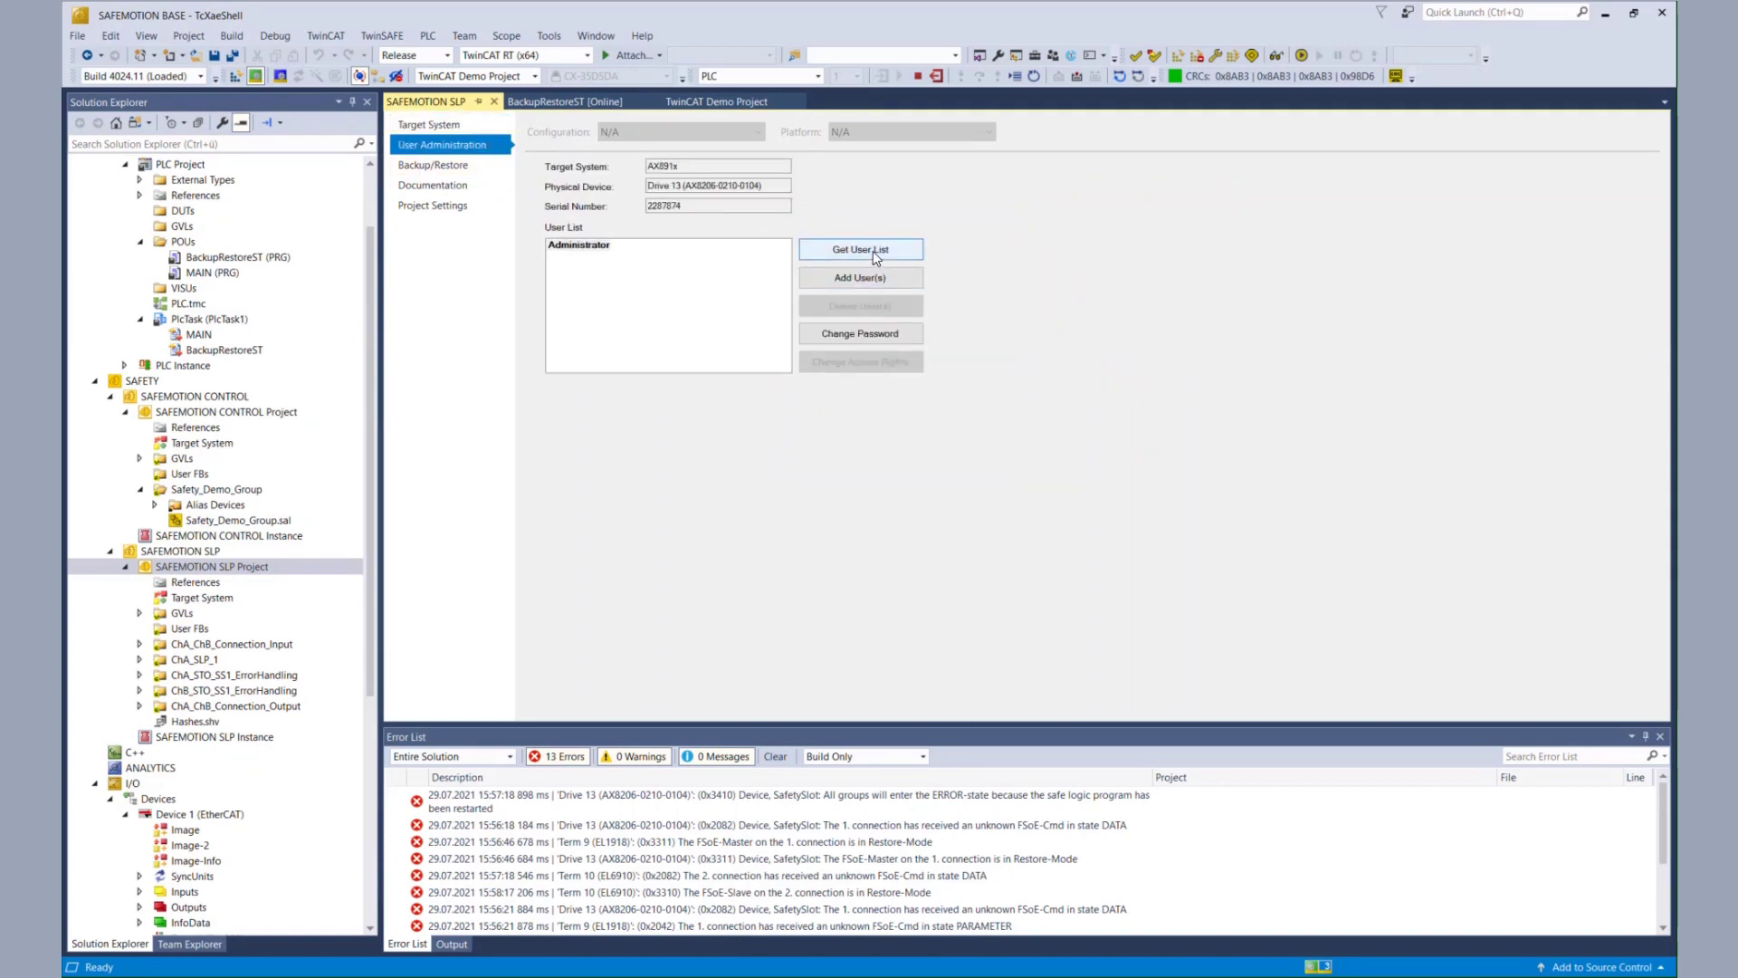